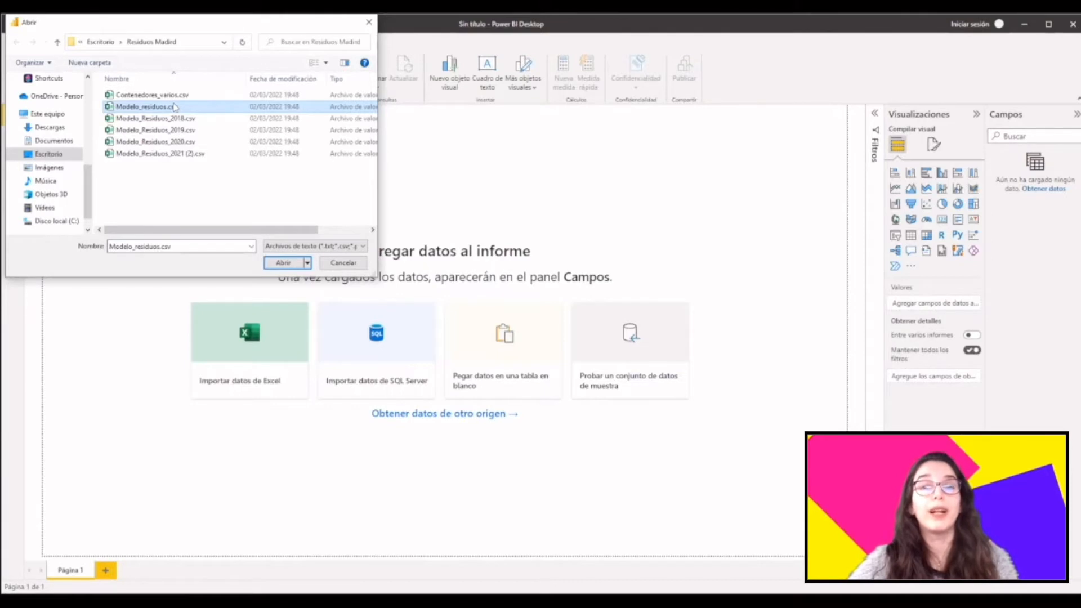
- Load Modelo_residuos.csv, checking its preview and basing data type detection on the first 200 rows
{"action": "left_click", "coordinate": [292, 264]}
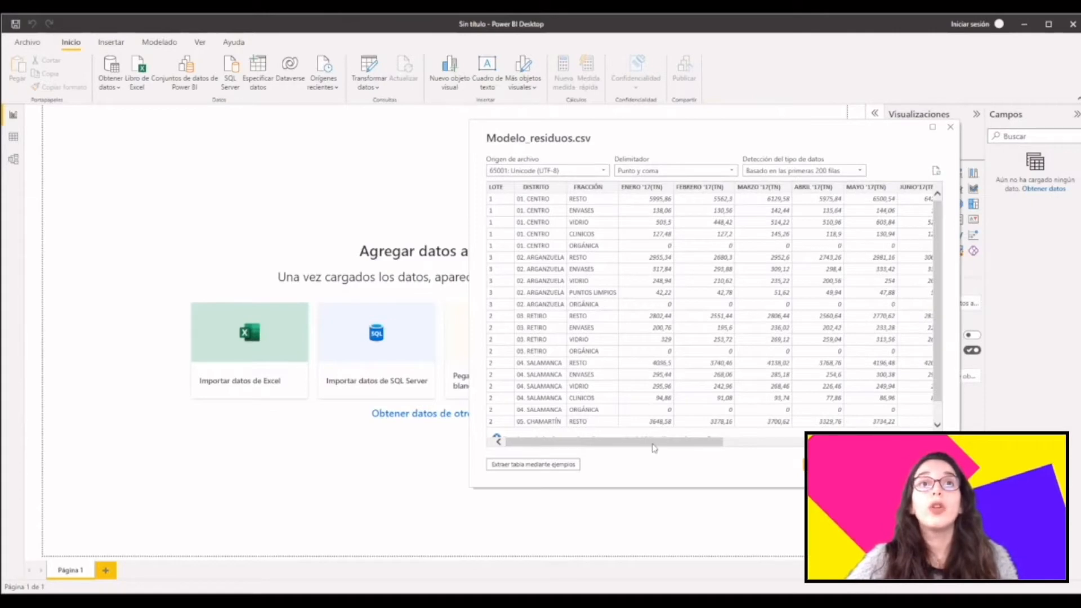
{"action": "left_click_drag", "start_coordinate": [654, 447], "coordinate": [620, 445]}
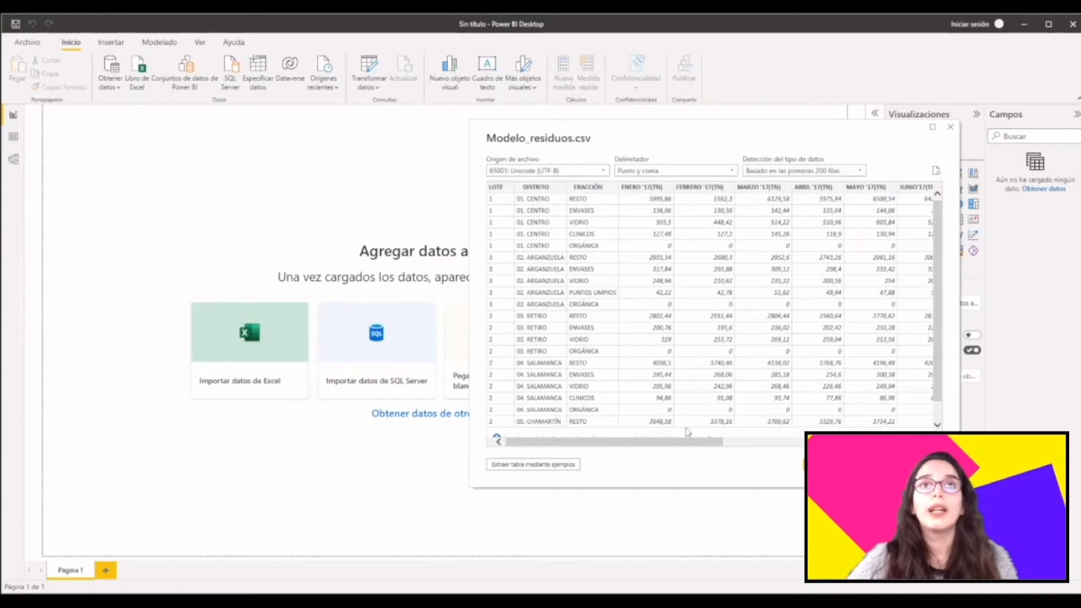
{"action": "mouse_move", "coordinate": [687, 442]}
{"action": "left_mouse_down"}
{"action": "mouse_move", "coordinate": [845, 443]}
{"action": "mouse_move", "coordinate": [688, 442]}
{"action": "left_mouse_up"}
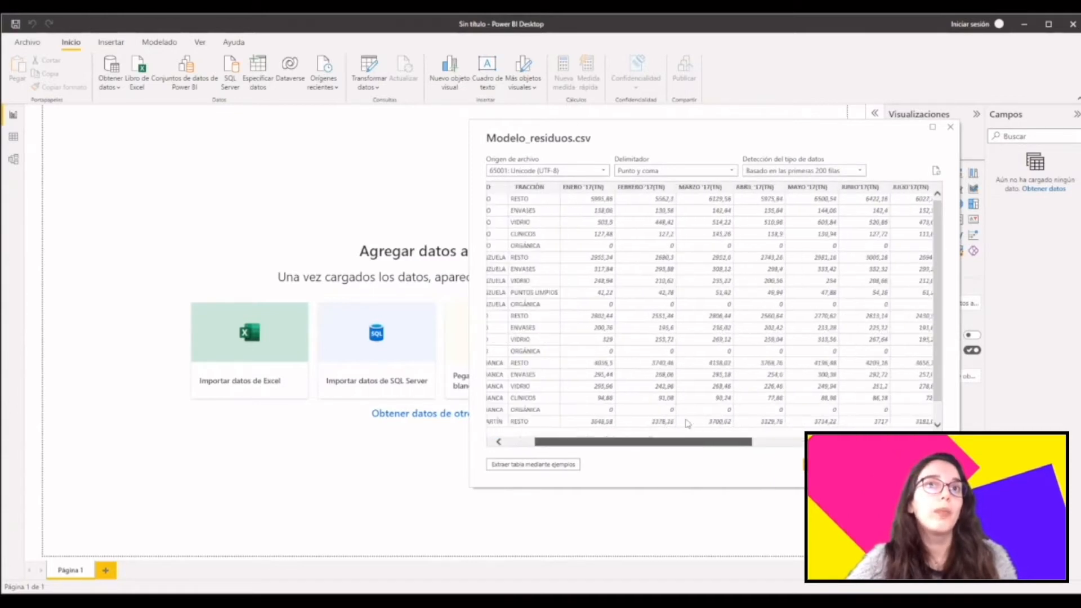
{"action": "left_click", "coordinate": [853, 176]}
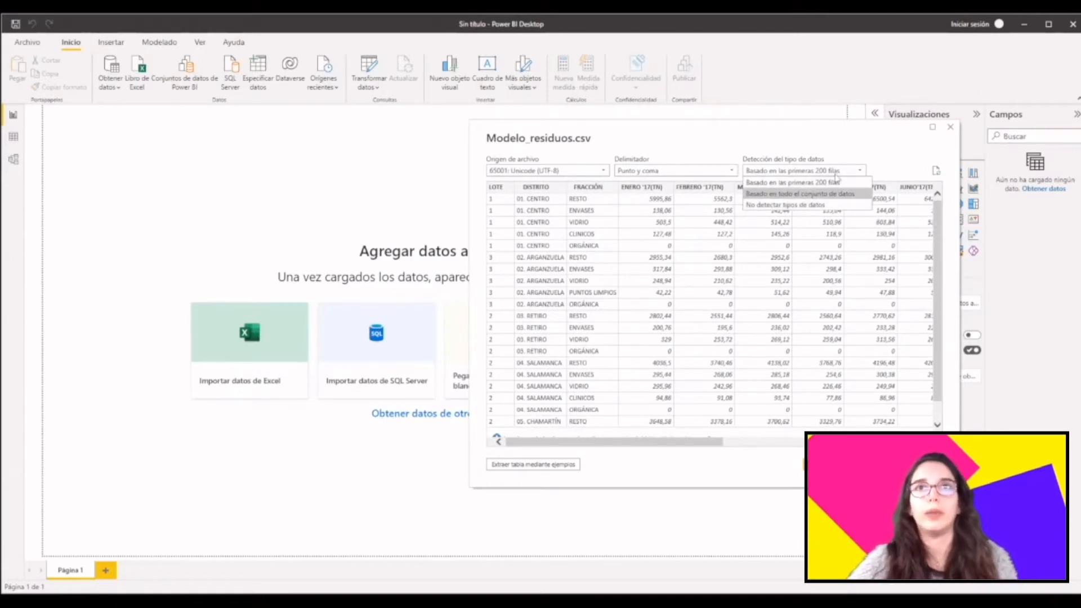
{"action": "left_click", "coordinate": [837, 182]}
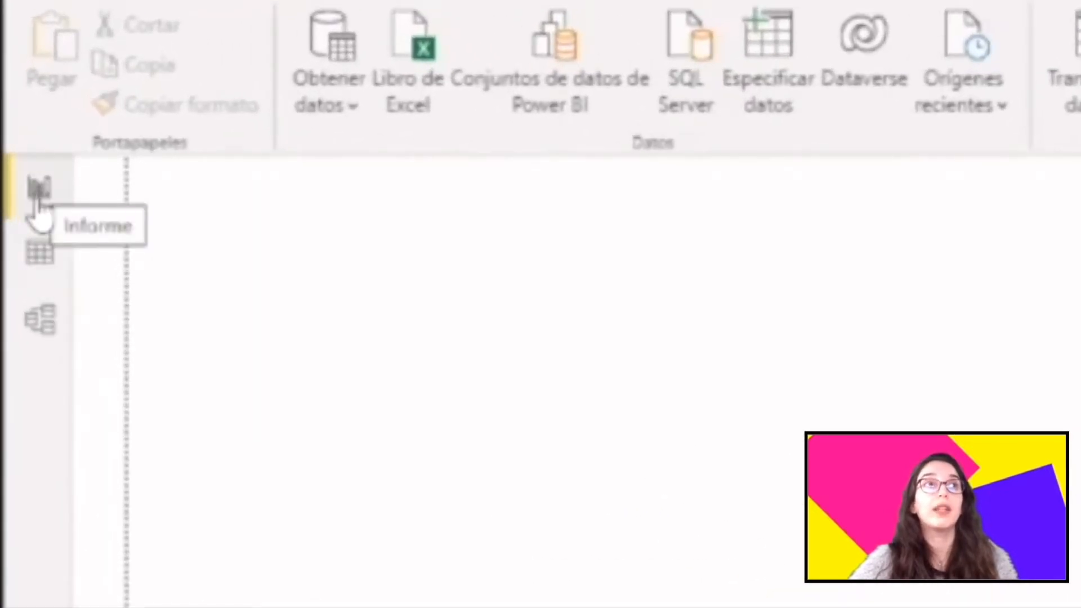
- Open the model view, collapse the properties pane and move the Modelo_Residuos_2021 table down, beneath the row of tables
{"action": "left_click", "coordinate": [34, 329]}
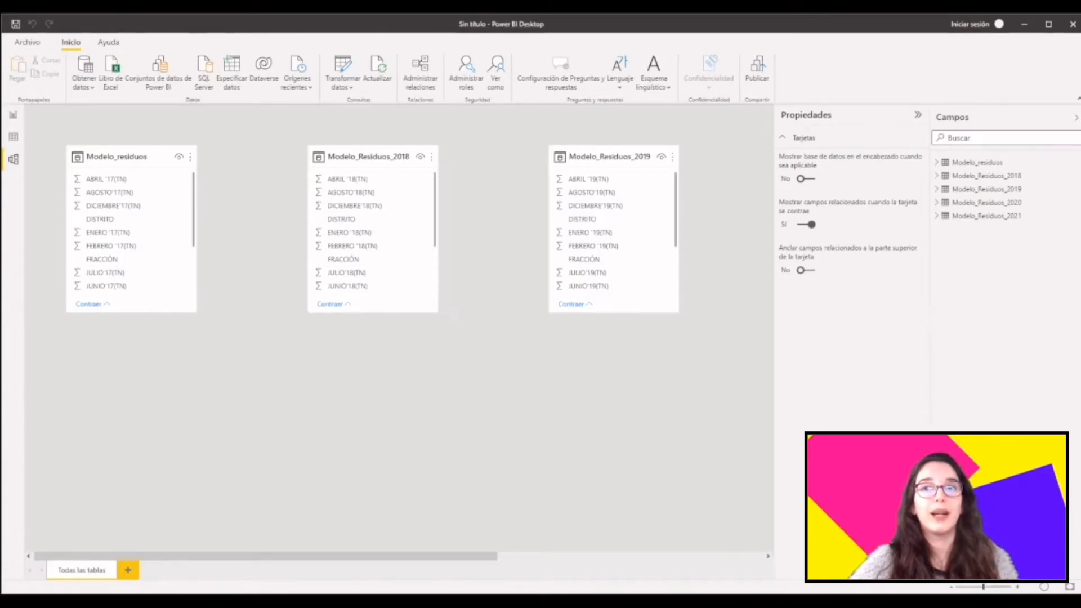
{"action": "scroll", "coordinate": [399, 329], "scroll_direction": "down", "scroll_amount": 2}
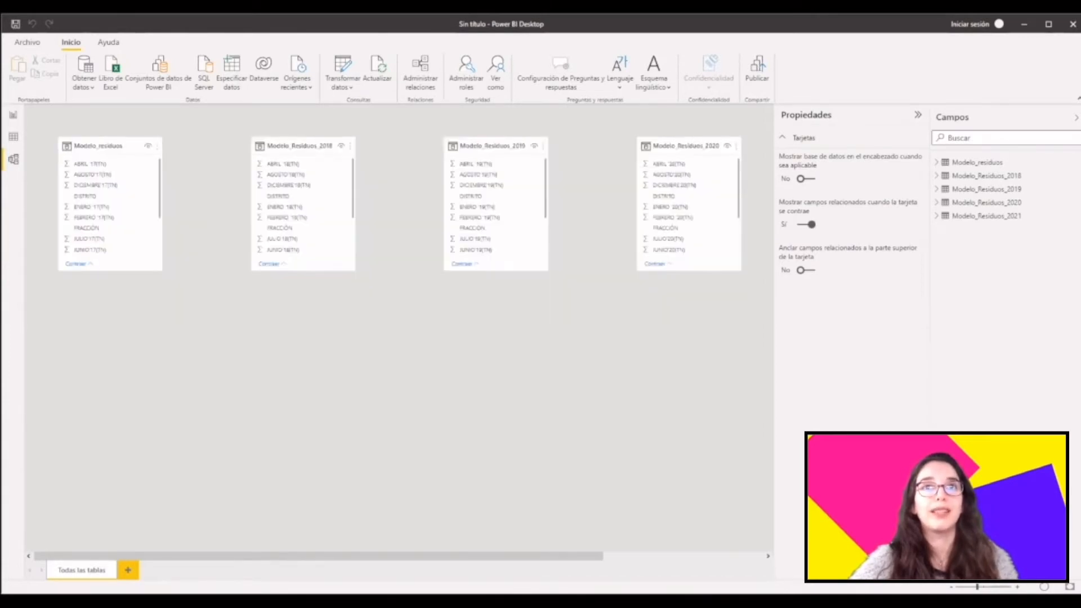
{"action": "left_click", "coordinate": [917, 115]}
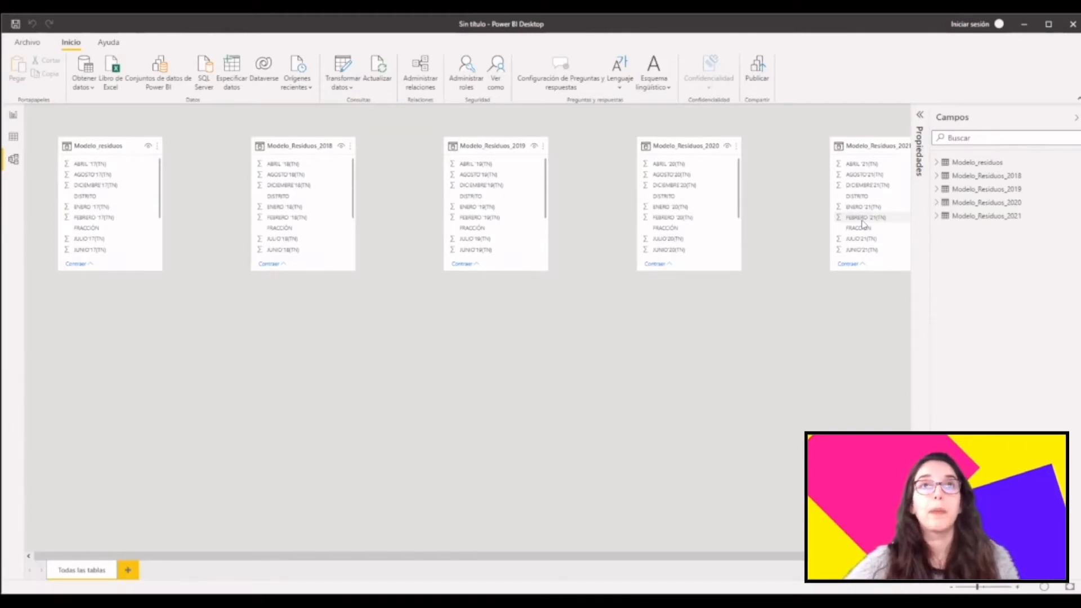
{"action": "left_click_drag", "start_coordinate": [889, 145], "coordinate": [756, 349]}
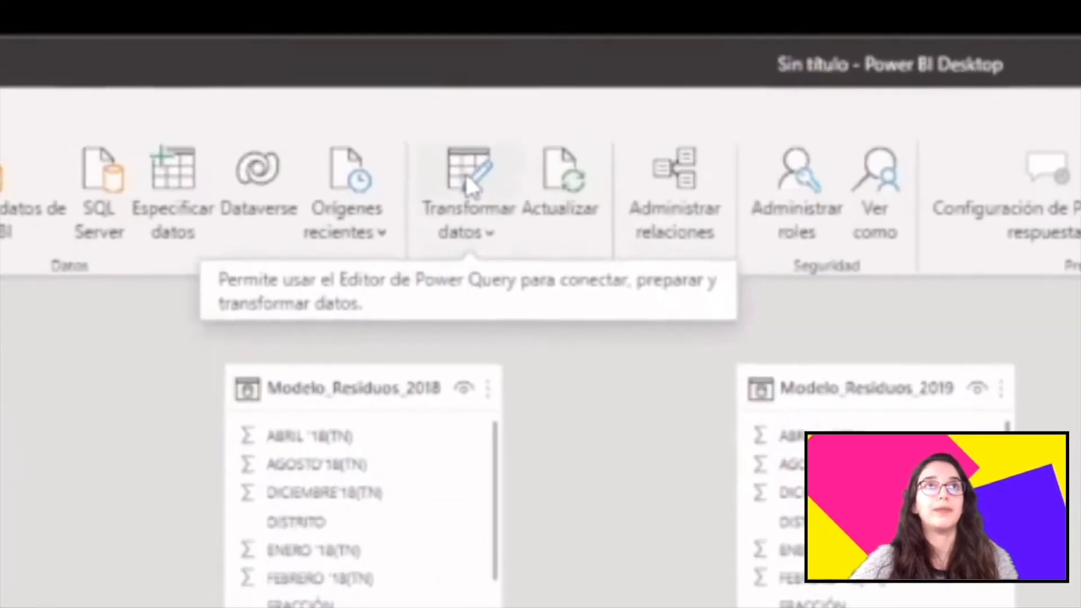
- Open the data in the Power Query Editor, enlarge its window and review each yearly waste query, returning to Modelo_residuos
{"action": "left_click", "coordinate": [445, 156]}
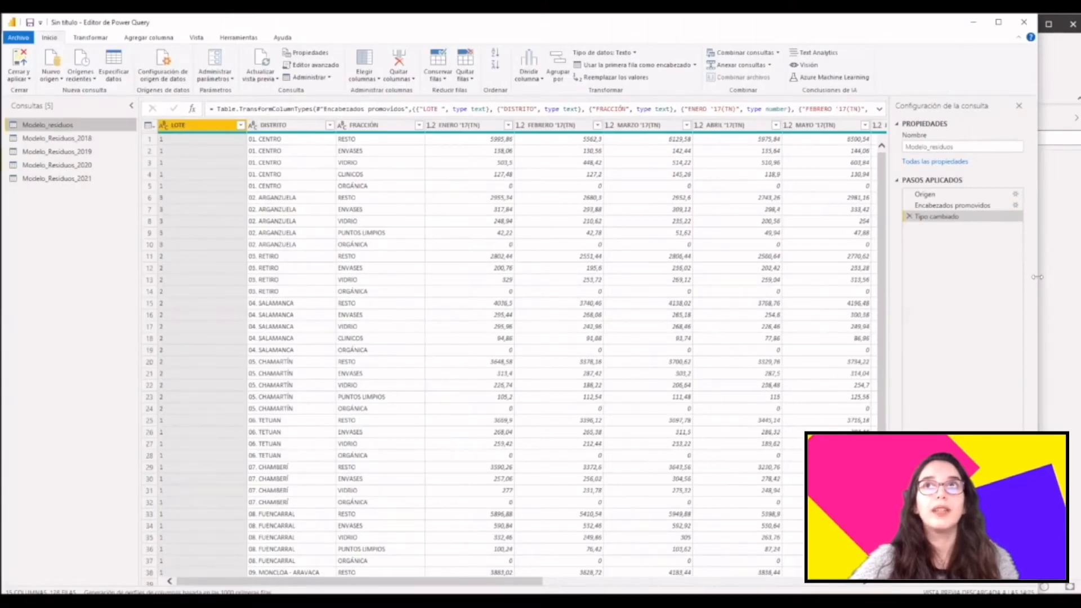
{"action": "left_click_drag", "start_coordinate": [1037, 276], "coordinate": [1078, 276]}
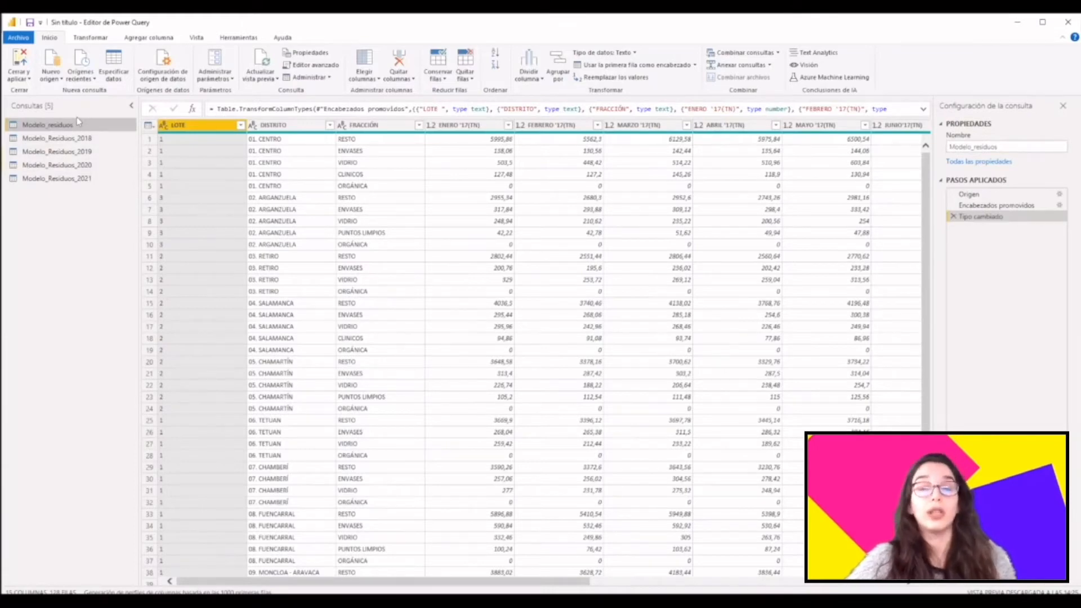
{"action": "left_click", "coordinate": [76, 139]}
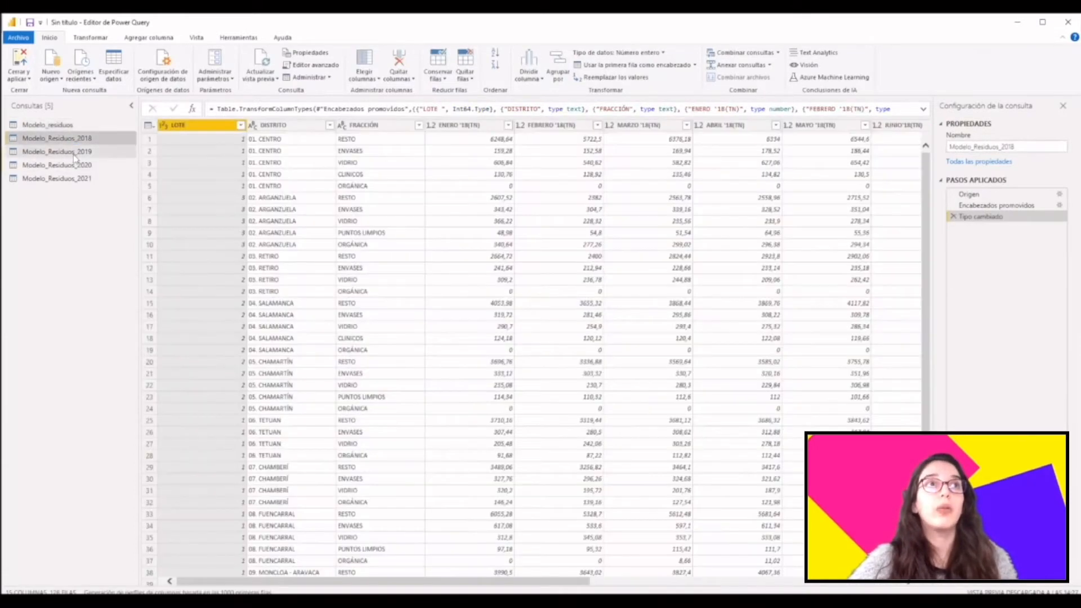
{"action": "left_click", "coordinate": [71, 152]}
{"action": "left_click", "coordinate": [73, 168]}
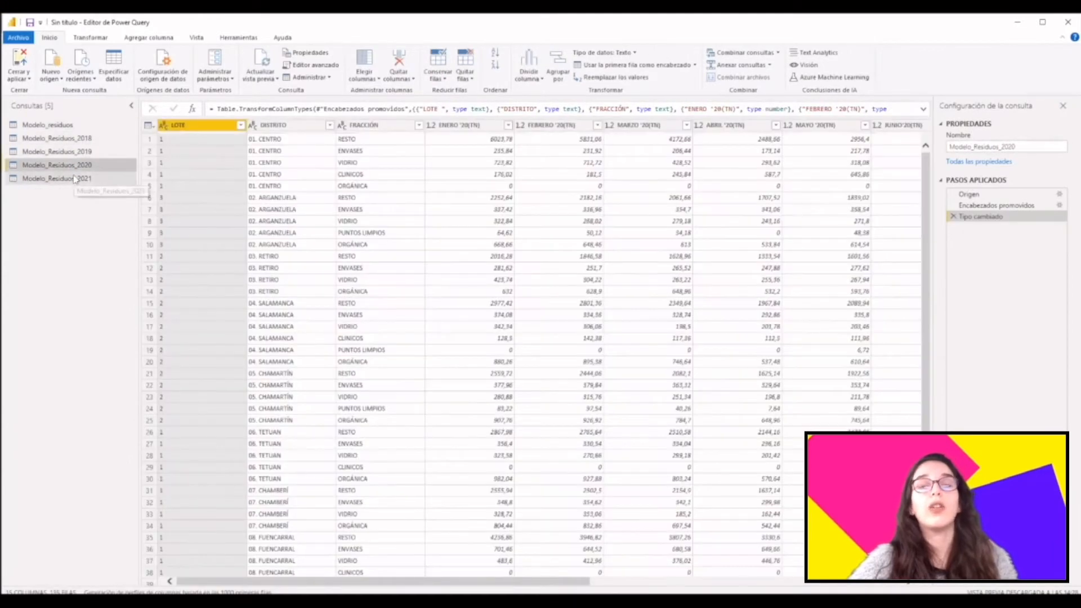
{"action": "left_click", "coordinate": [74, 178]}
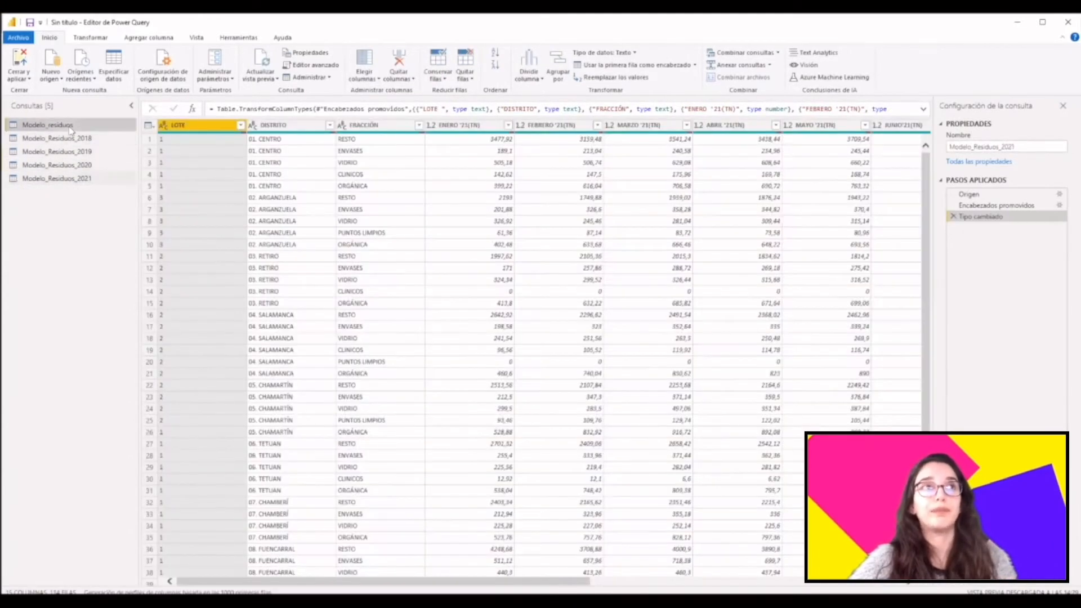
{"action": "left_click", "coordinate": [70, 127]}
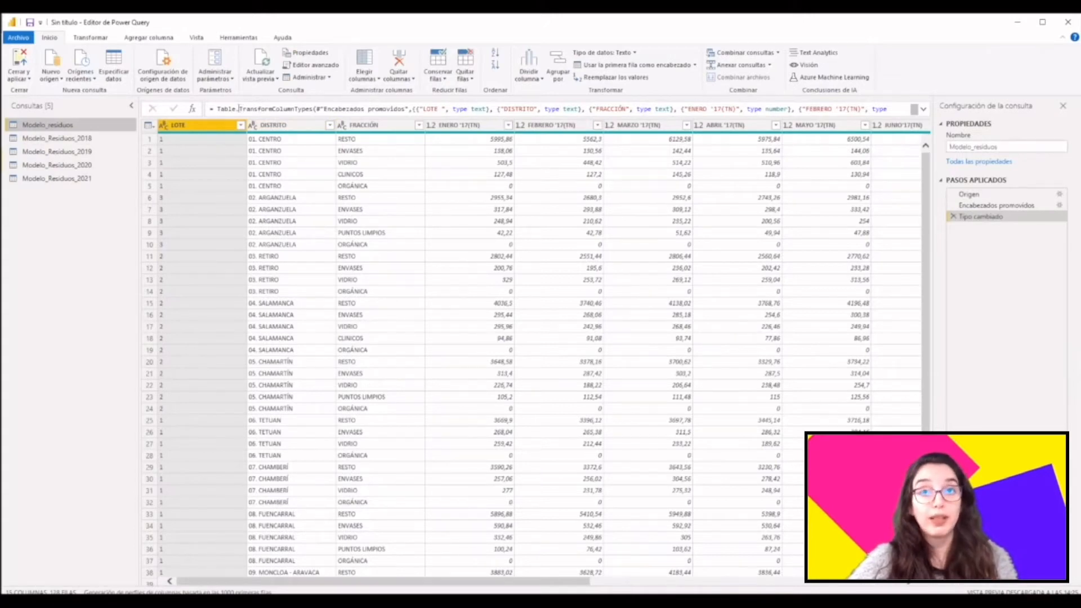
- Examine the Modelo_residuos data at each applied step: Origen, Encabezados promovidos and Tipo cambiado
{"action": "left_click", "coordinate": [980, 195]}
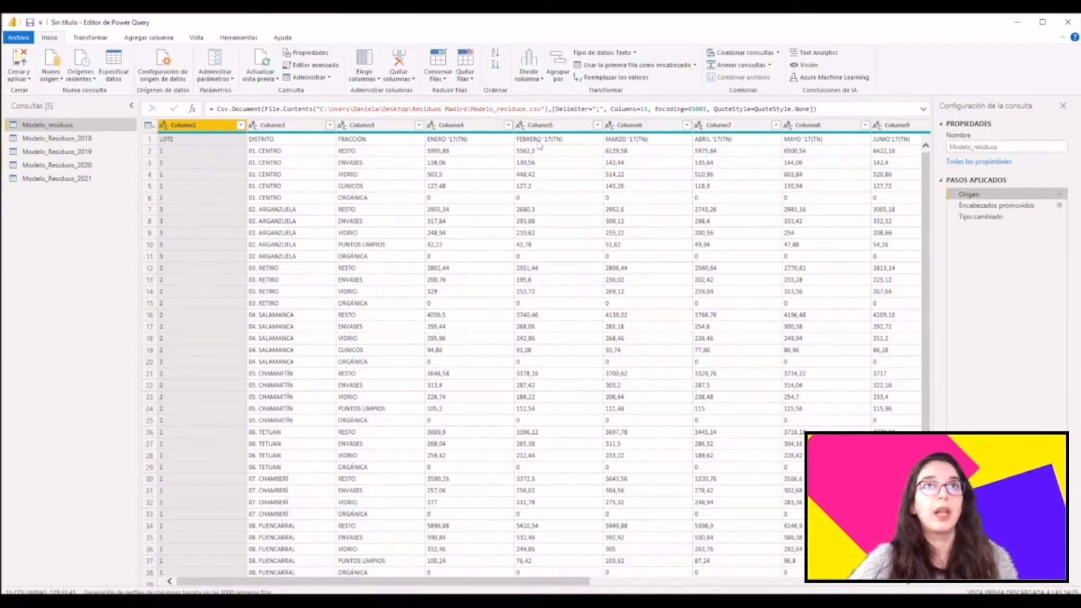
{"action": "left_click", "coordinate": [993, 206]}
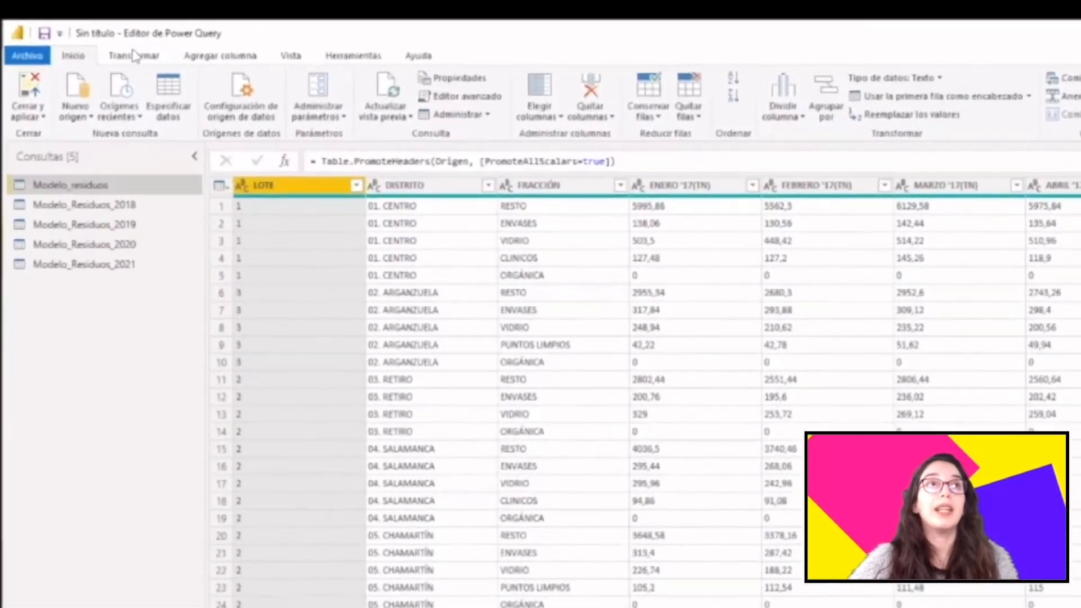
{"action": "left_click", "coordinate": [110, 43]}
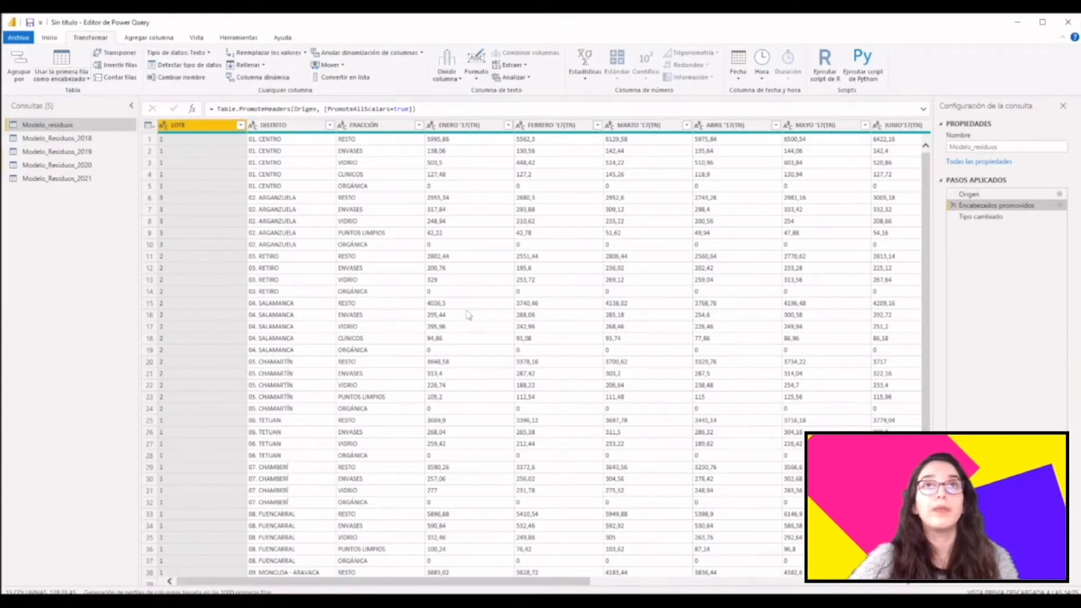
{"action": "left_click", "coordinate": [980, 221]}
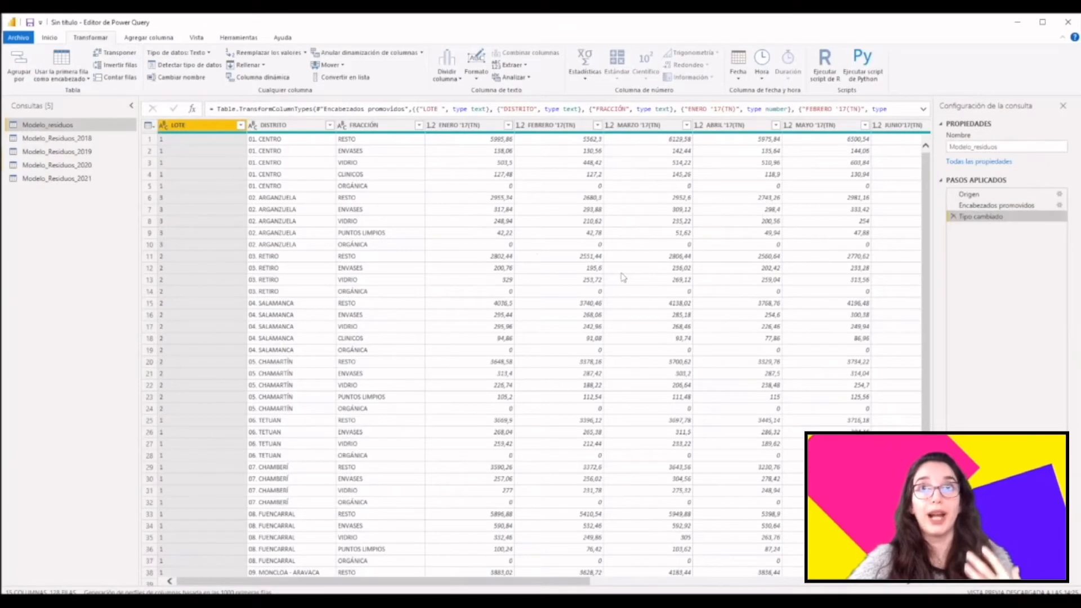
{"action": "left_click", "coordinate": [983, 207]}
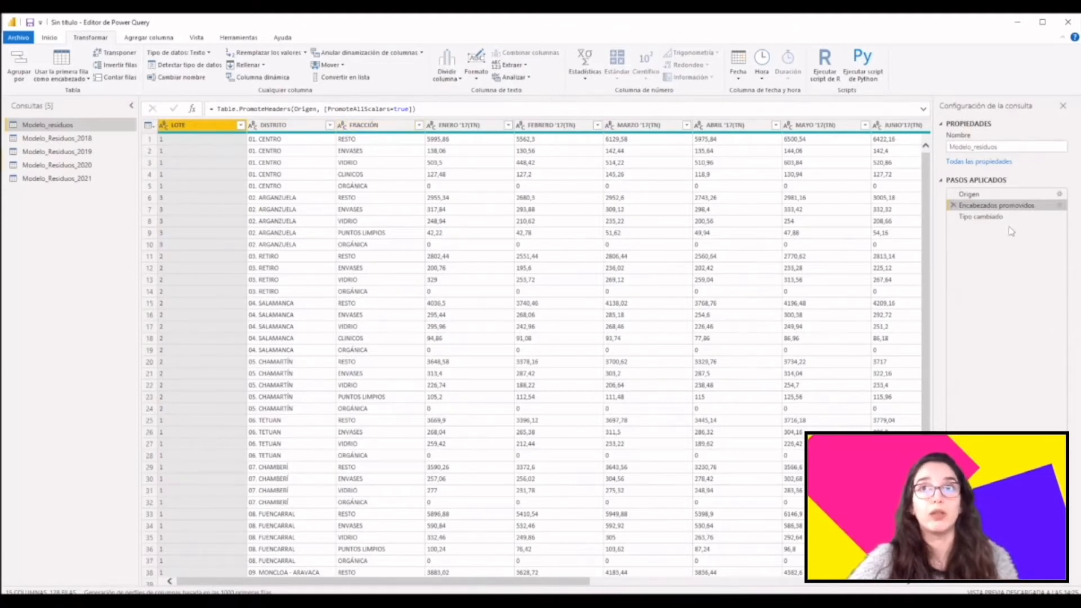
{"action": "left_click", "coordinate": [994, 217]}
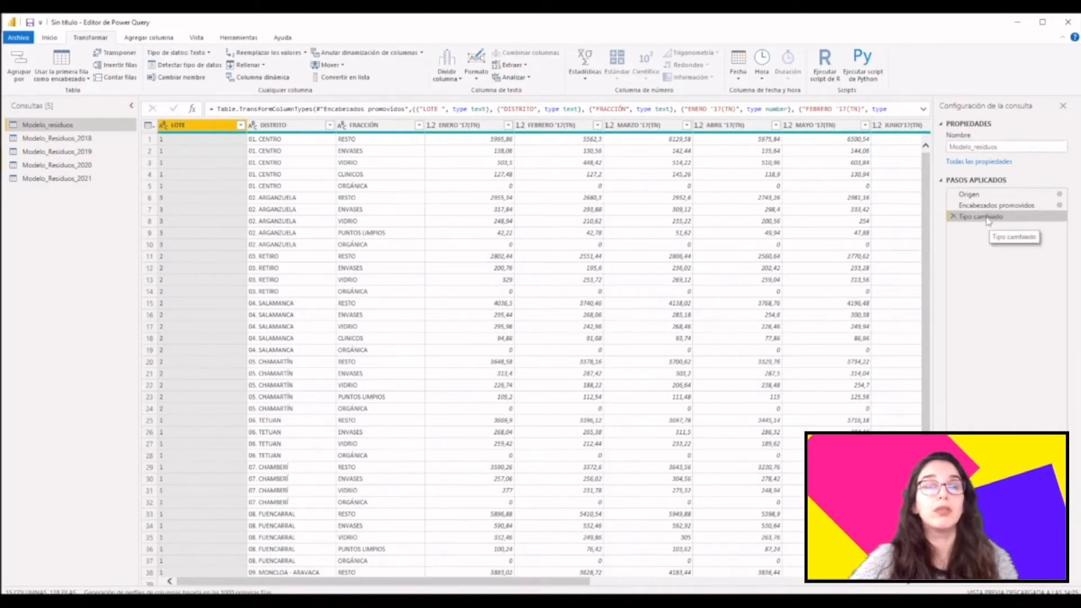
- Examine the data types available for the ENERO '17(TN) column and the formula behind the Tipo cambiado step
{"action": "left_click", "coordinate": [430, 125]}
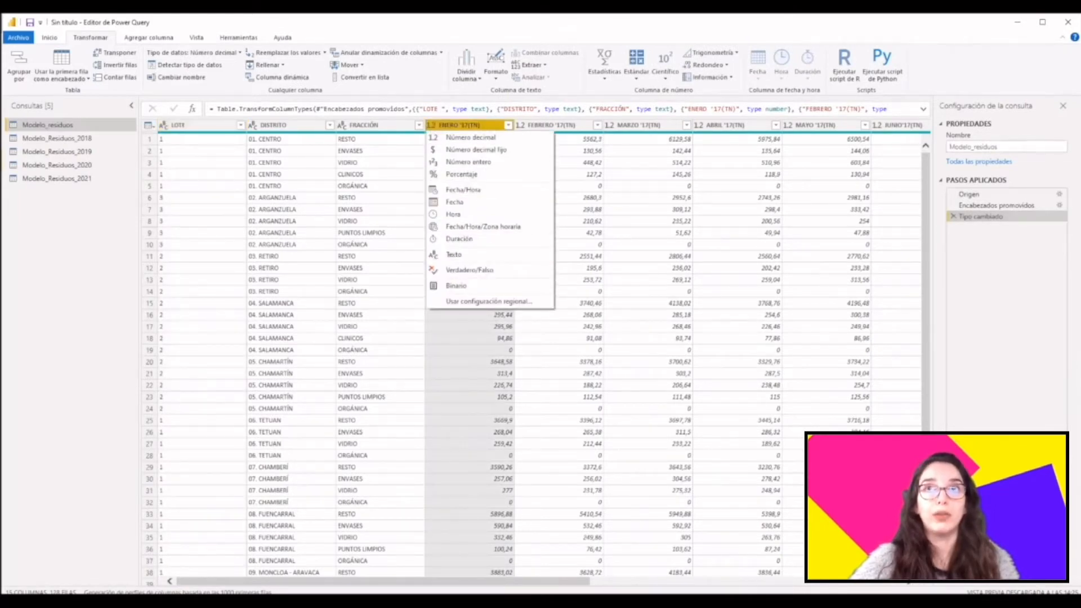
{"action": "left_click", "coordinate": [1010, 77]}
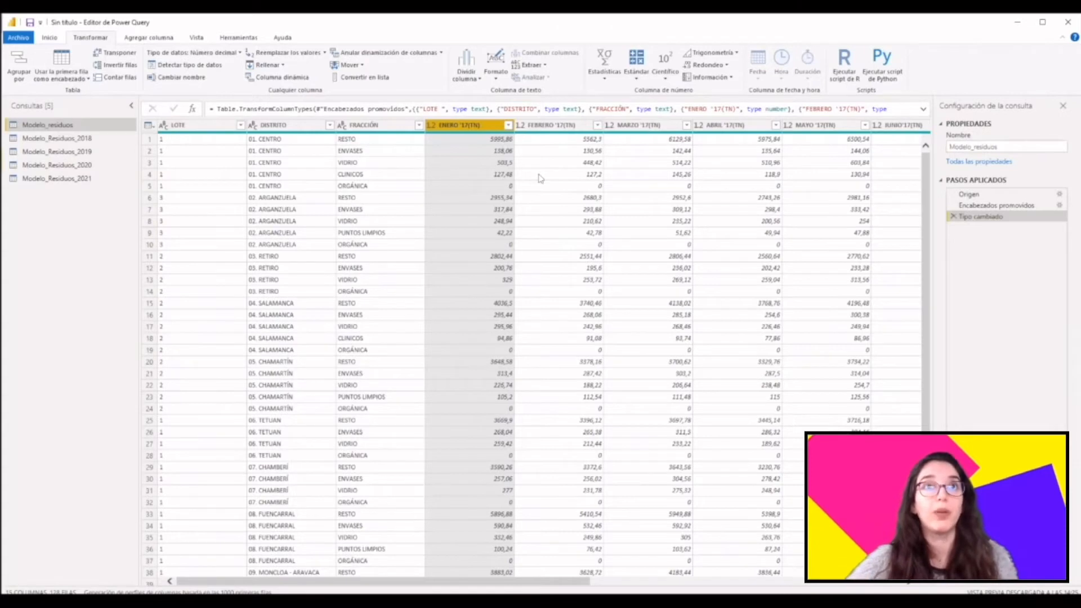
{"action": "left_click", "coordinate": [630, 112]}
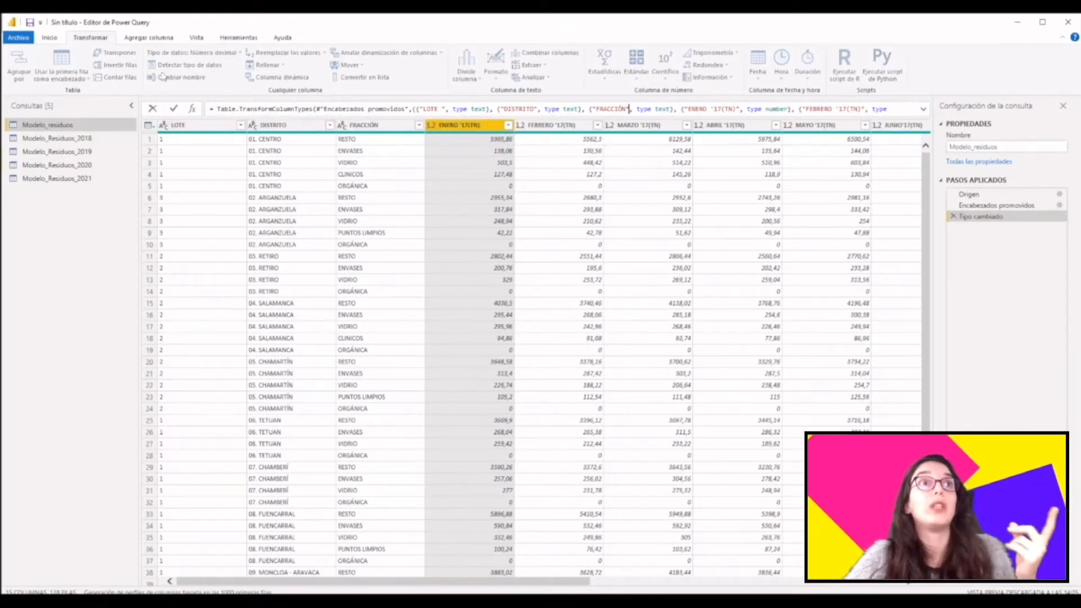
{"action": "left_click", "coordinate": [385, 64]}
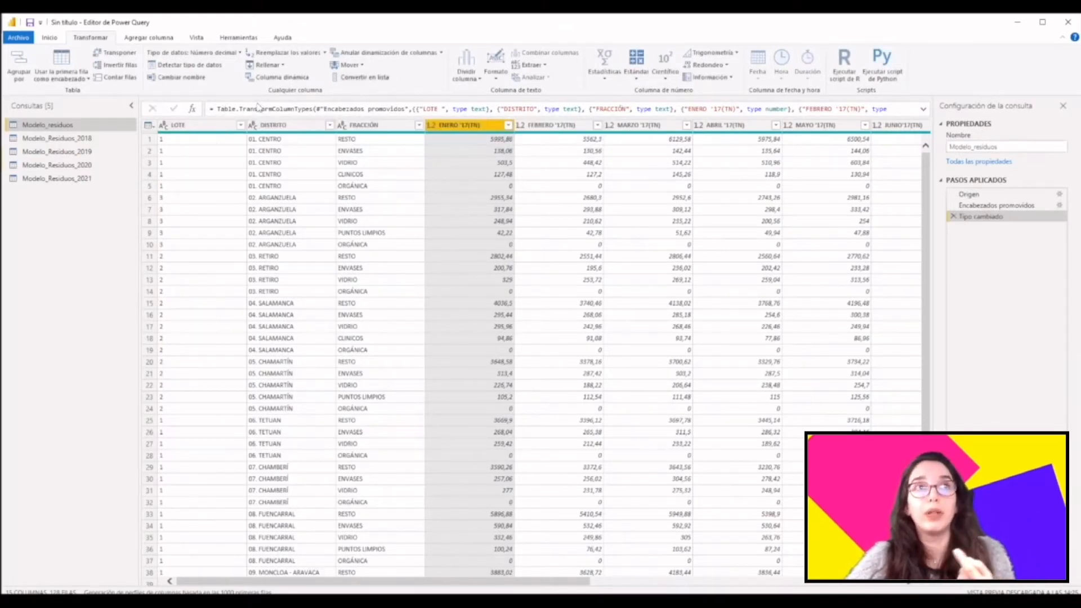
{"action": "left_click", "coordinate": [330, 103]}
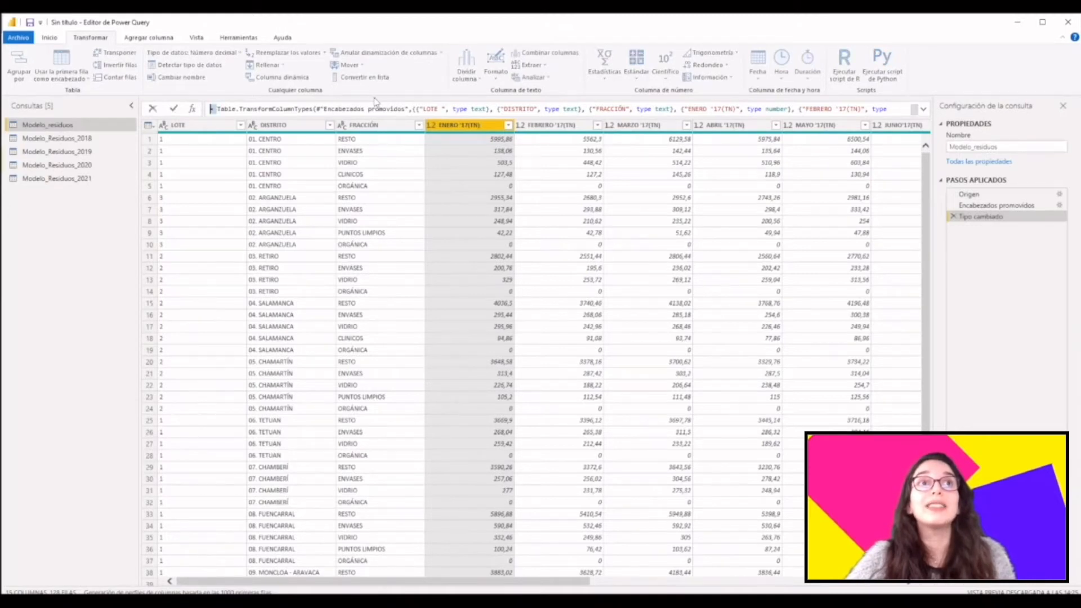
{"action": "left_click_drag", "start_coordinate": [217, 109], "coordinate": [162, 108]}
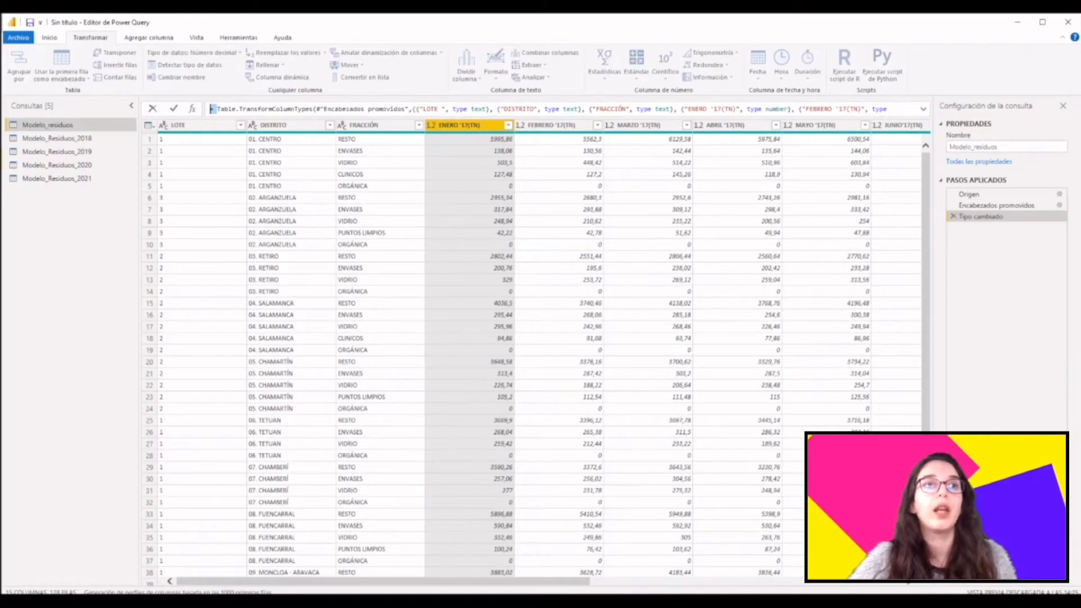
{"action": "key", "text": "Escape"}
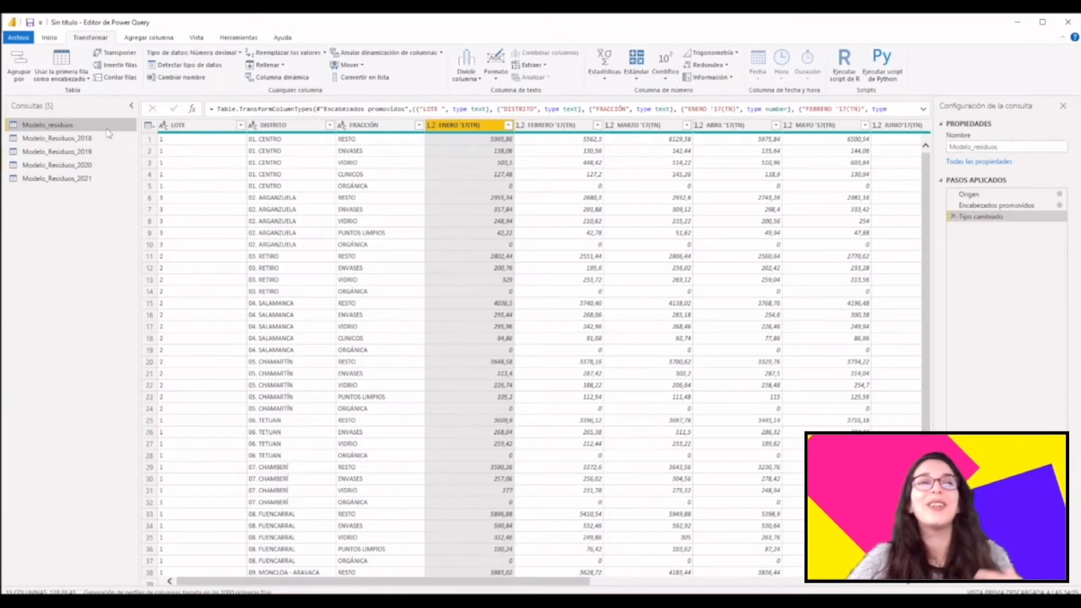
- Duplicate the Modelo_residuos query and rename the copy DimLote
{"action": "right_click", "coordinate": [78, 128]}
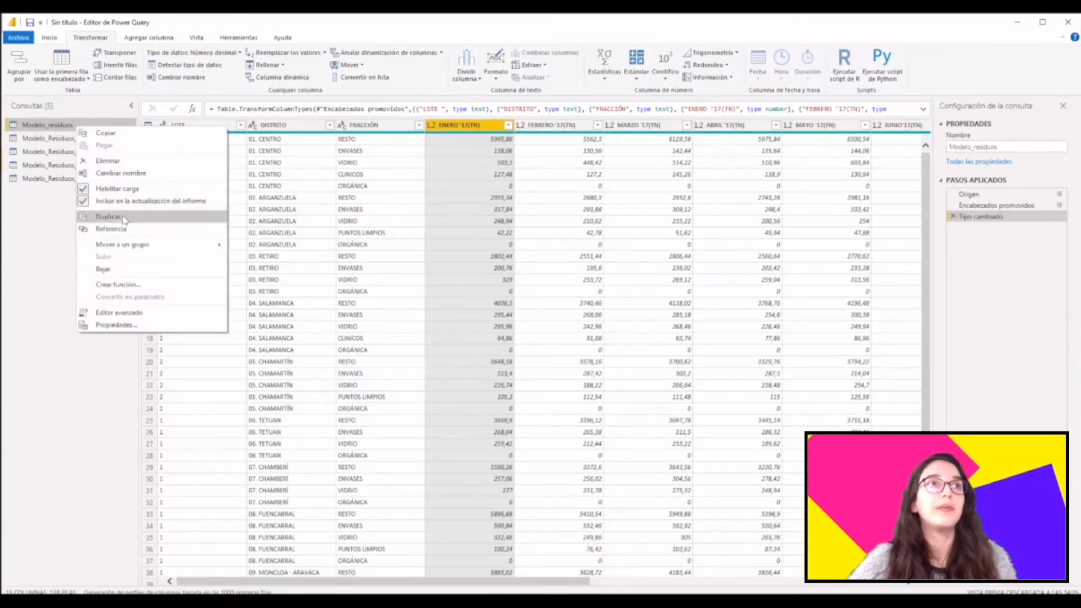
{"action": "left_click", "coordinate": [107, 216]}
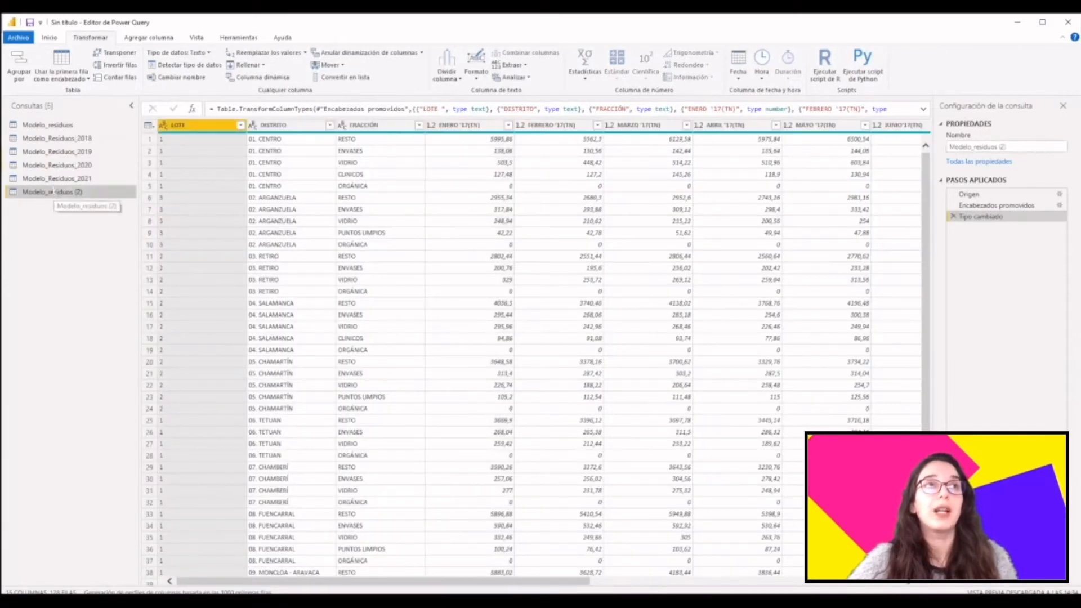
{"action": "double_click", "coordinate": [53, 192]}
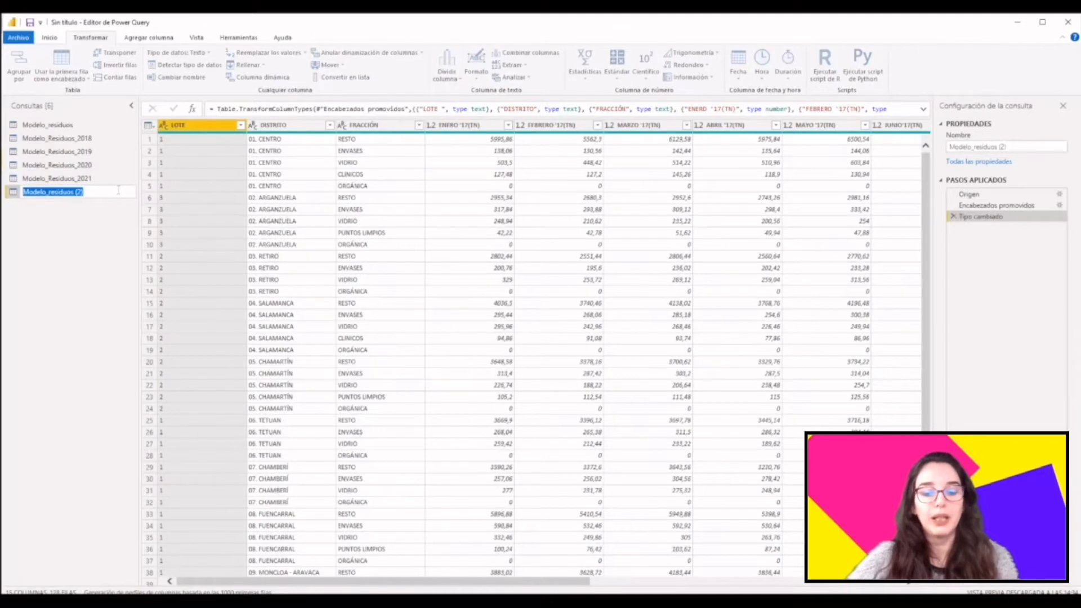
{"action": "type", "text": "Dte"}
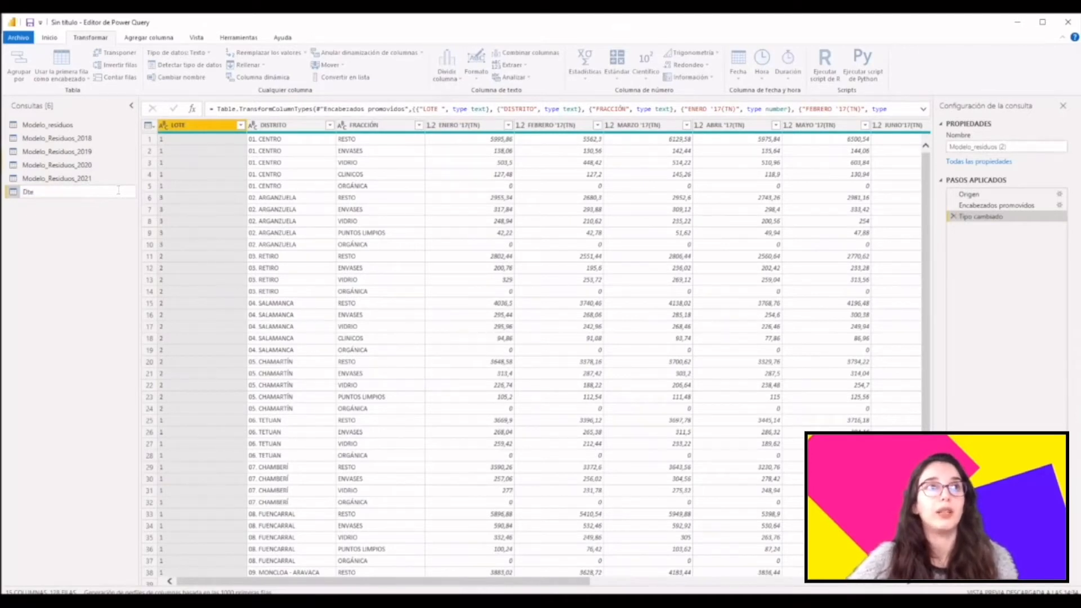
{"action": "type", "text": "imL"}
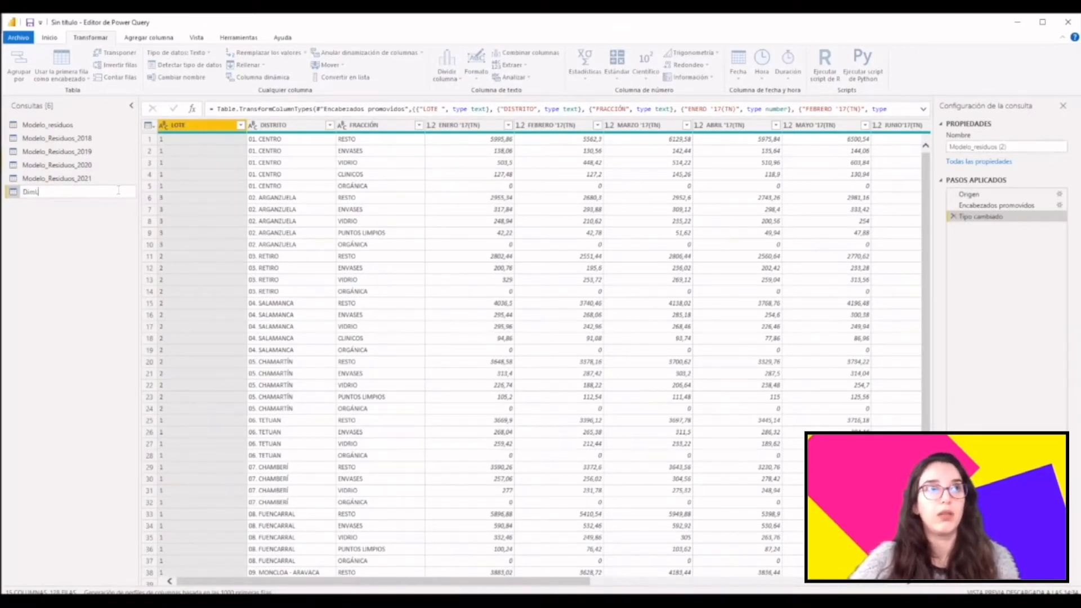
{"action": "type", "text": "ote"}
{"action": "key", "text": "Return"}
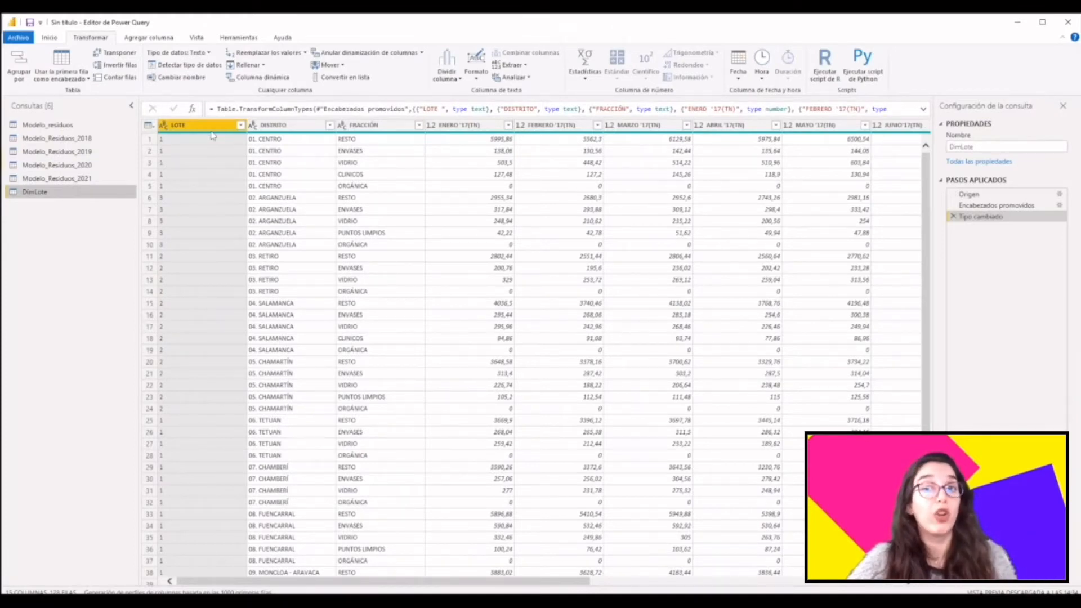
{"action": "mouse_move", "coordinate": [213, 136]}
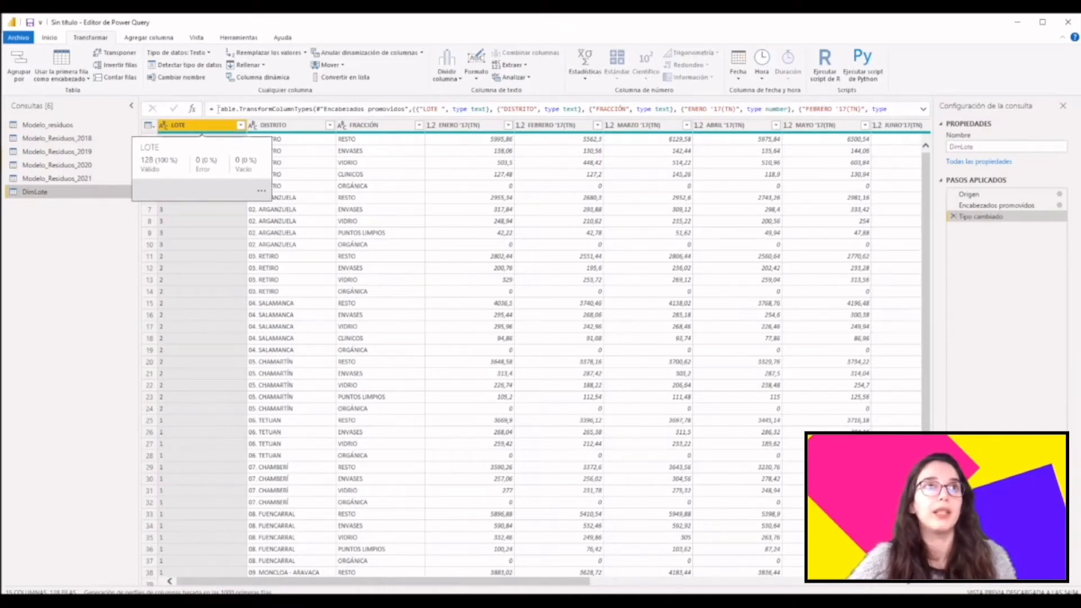
- Keep only the LOTE column in the DimLote query and remove its duplicate rows
{"action": "right_click", "coordinate": [217, 129]}
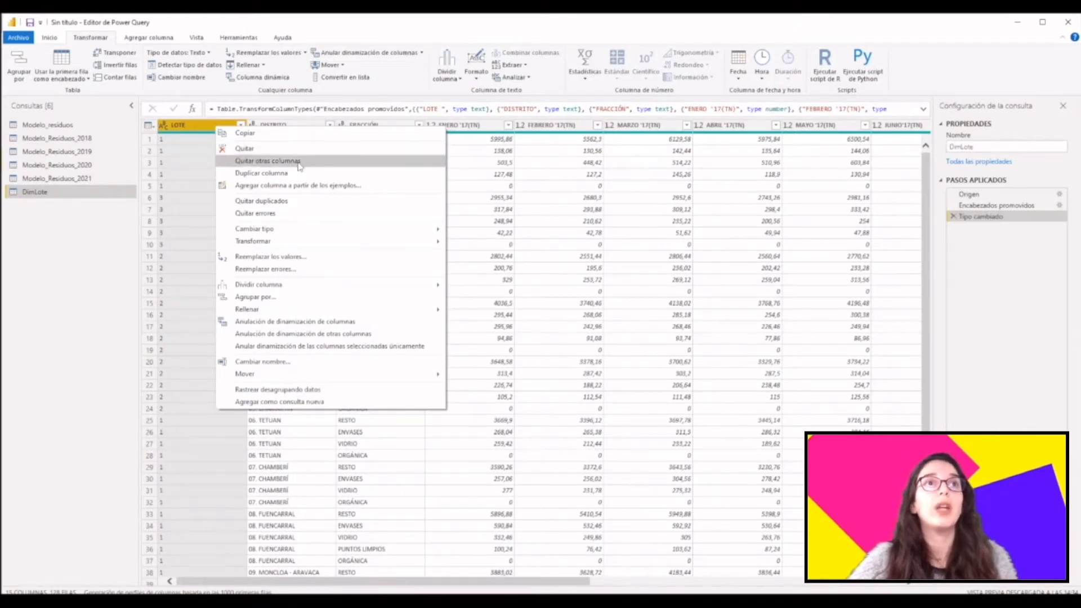
{"action": "left_click", "coordinate": [298, 165]}
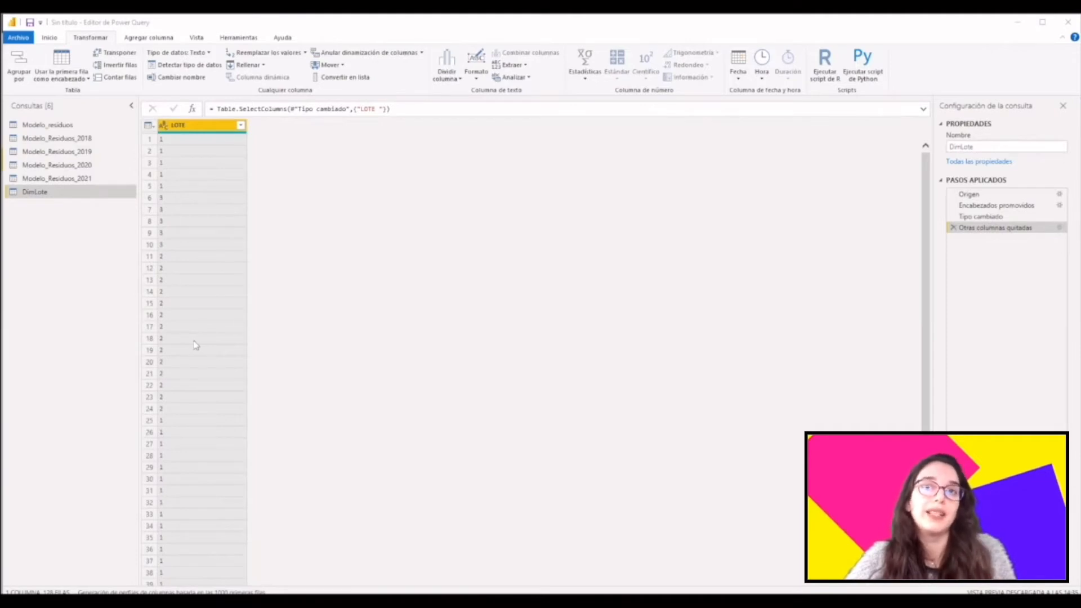
{"action": "left_click", "coordinate": [152, 126]}
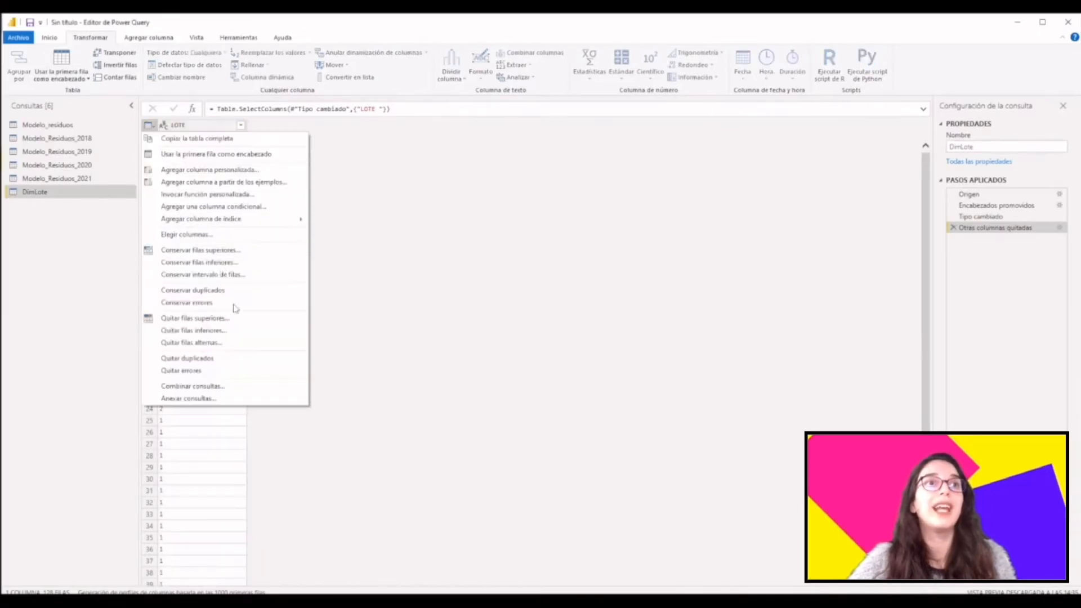
{"action": "left_click", "coordinate": [228, 362]}
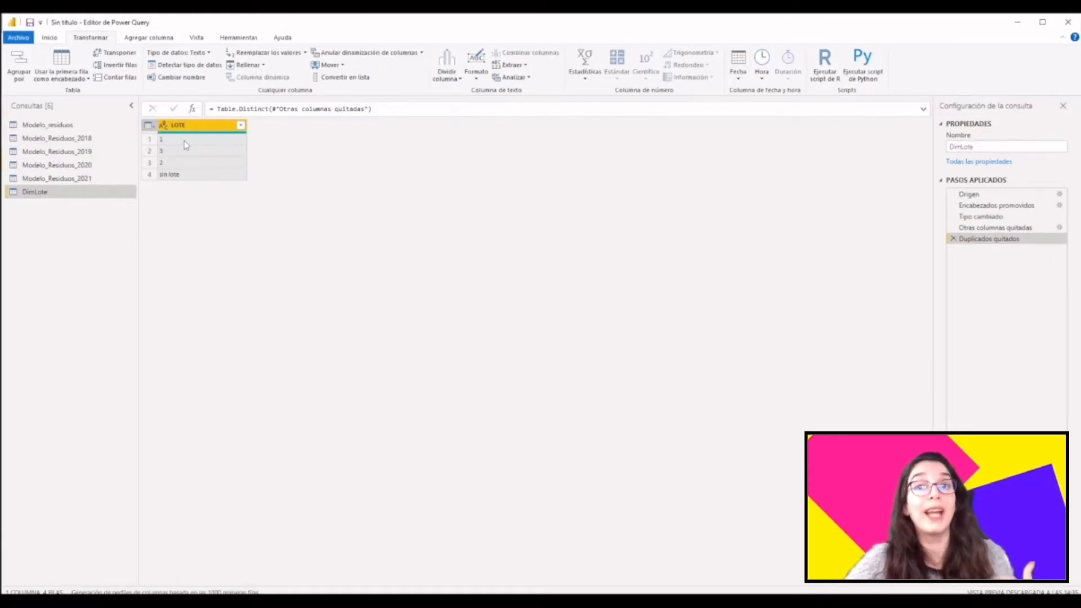
- Replace the value "sin lote" with -99 in the LOTE column
{"action": "left_click", "coordinate": [179, 177]}
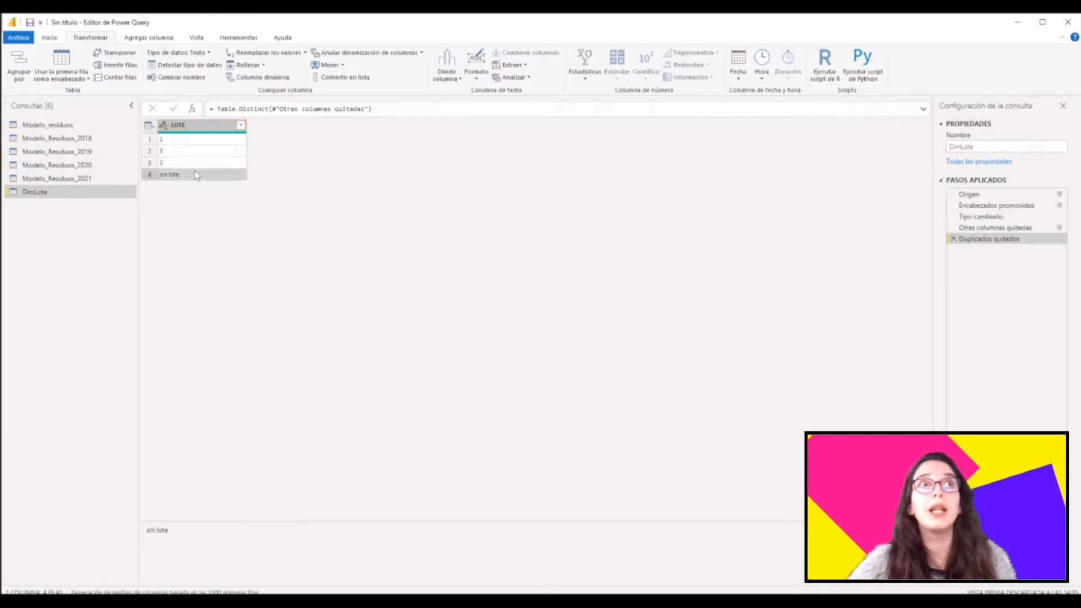
{"action": "right_click", "coordinate": [196, 175]}
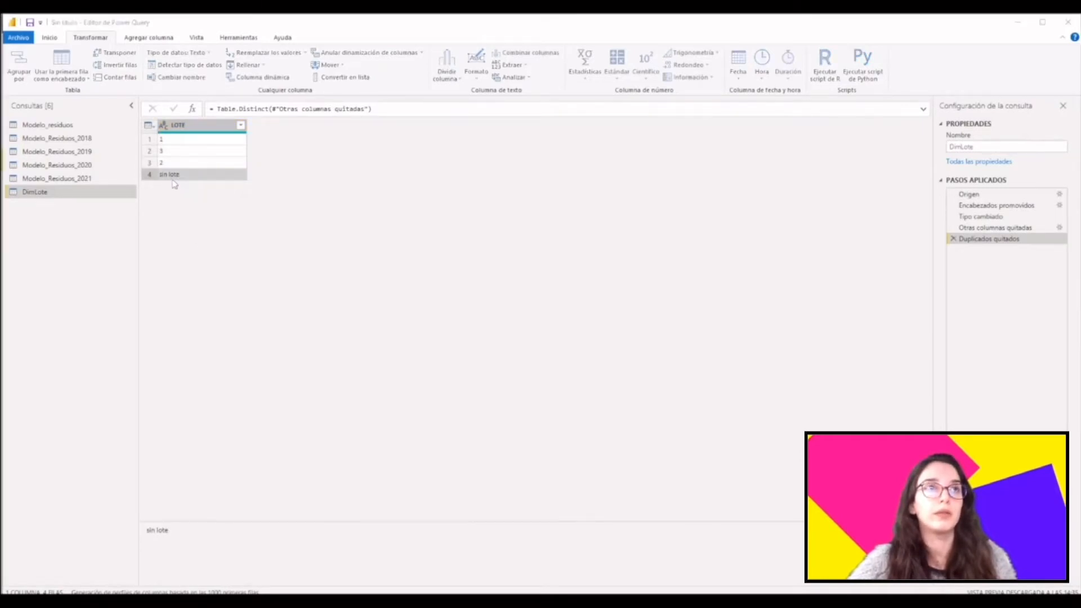
{"action": "type", "text": "-99"}
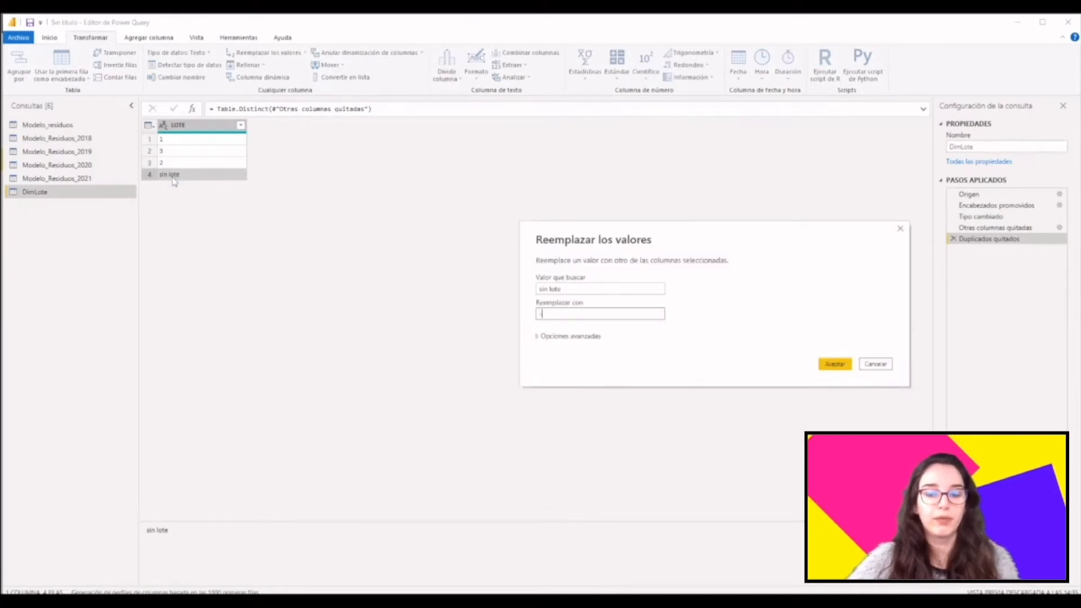
{"action": "left_click", "coordinate": [830, 366]}
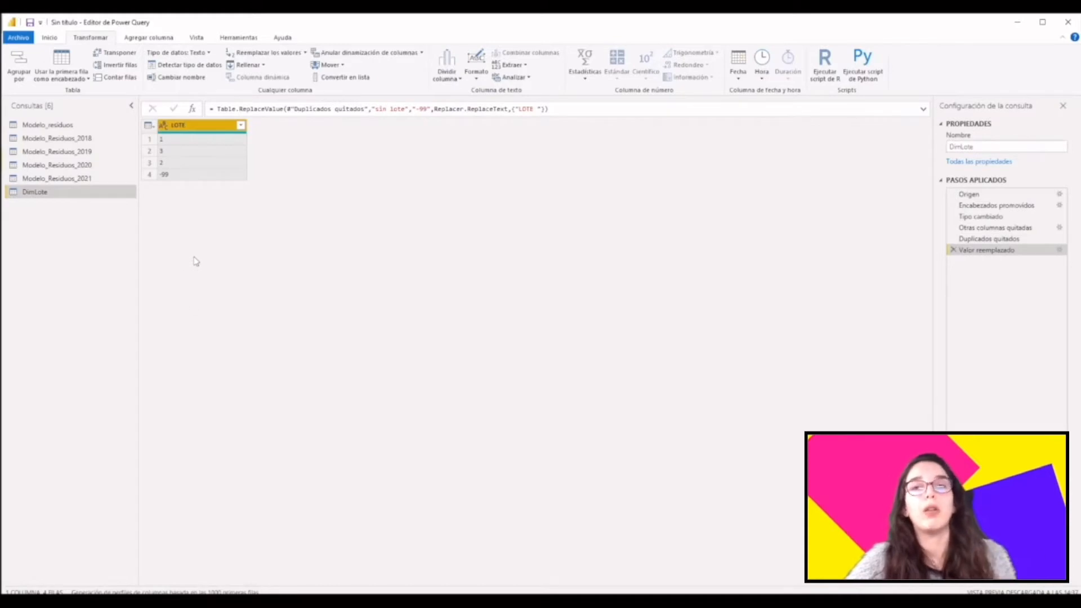
- Rename the LOTE column ID_LOTE and set its data type to whole number (Número entero)
{"action": "double_click", "coordinate": [190, 128]}
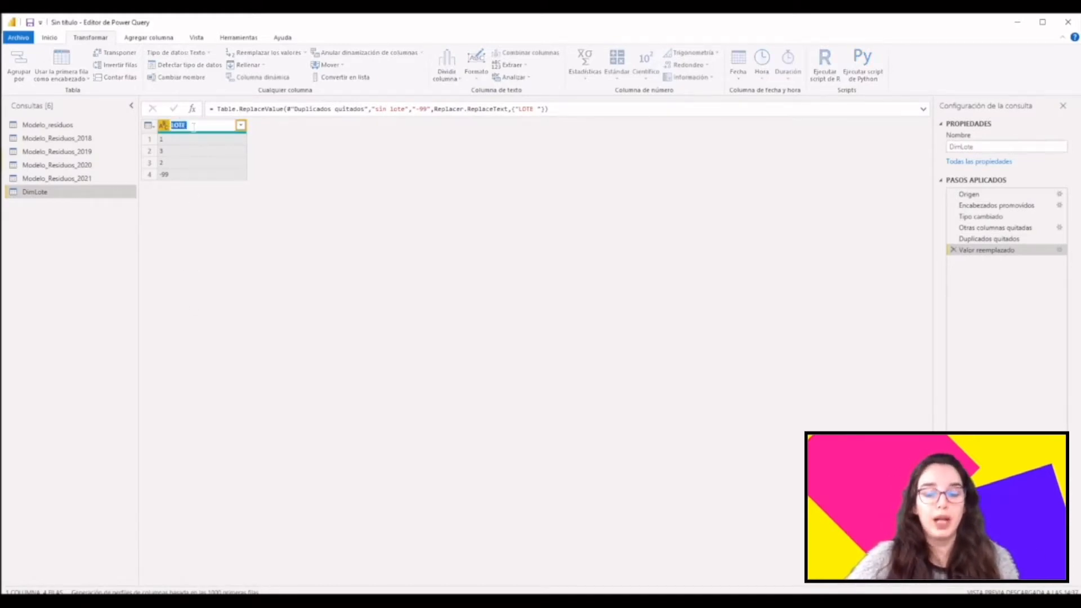
{"action": "type", "text": "Lote"}
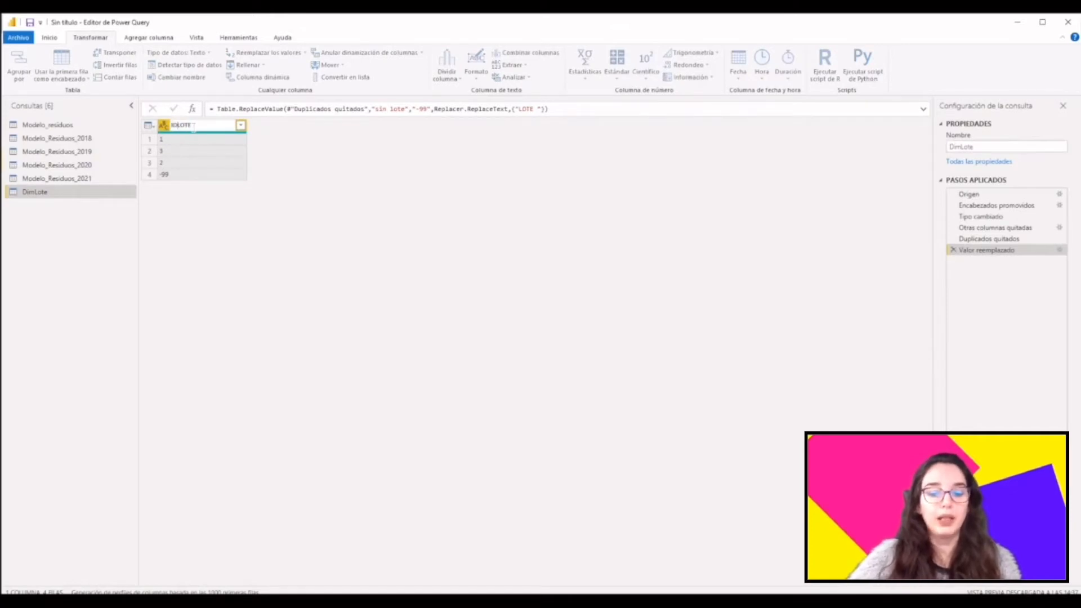
{"action": "key", "text": "Return"}
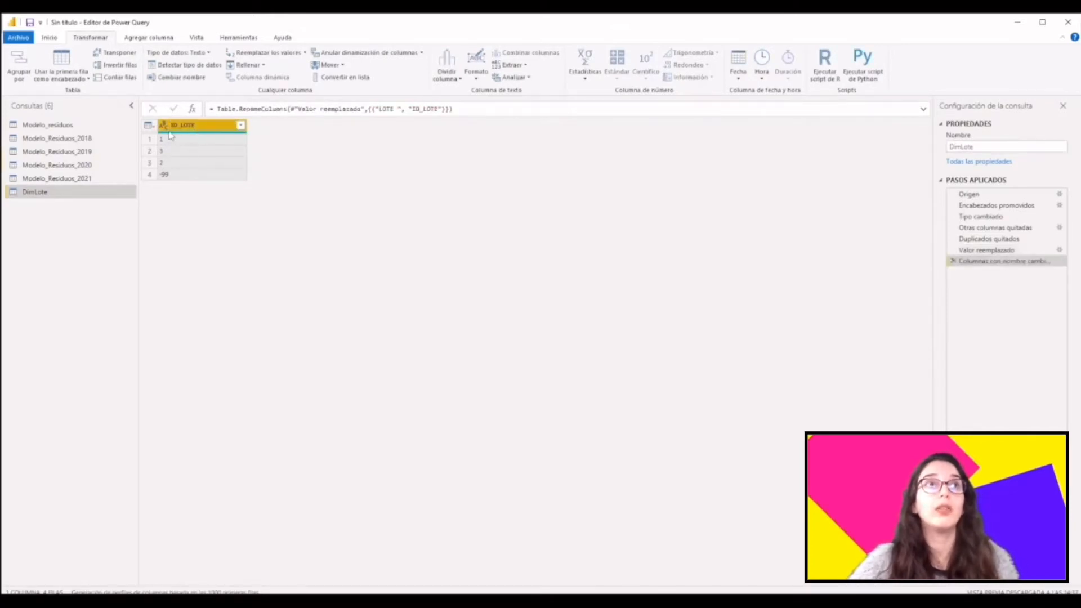
{"action": "left_click", "coordinate": [163, 130]}
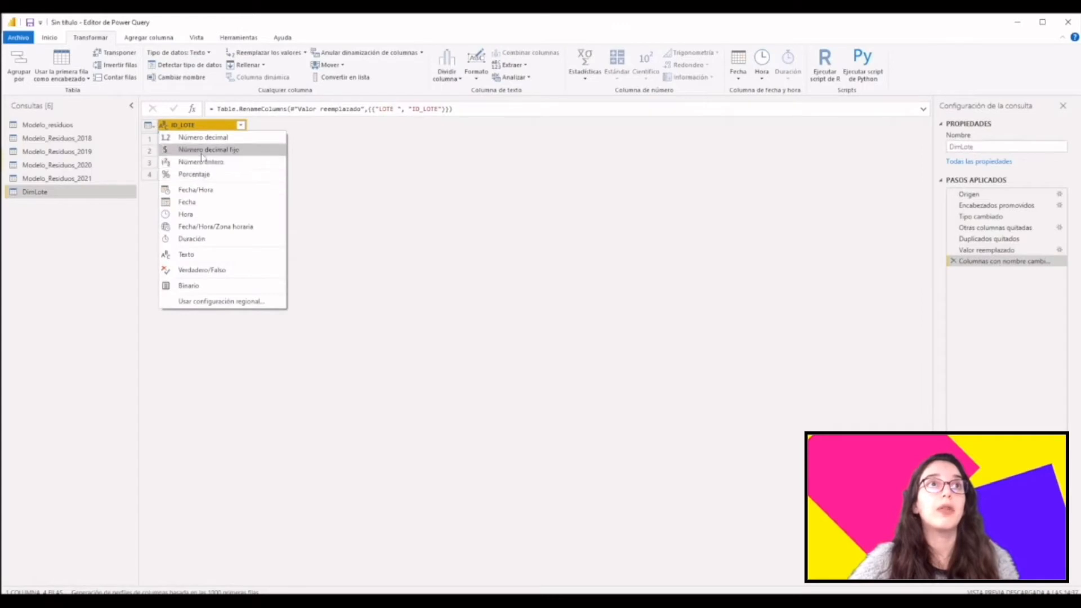
{"action": "left_click", "coordinate": [202, 163]}
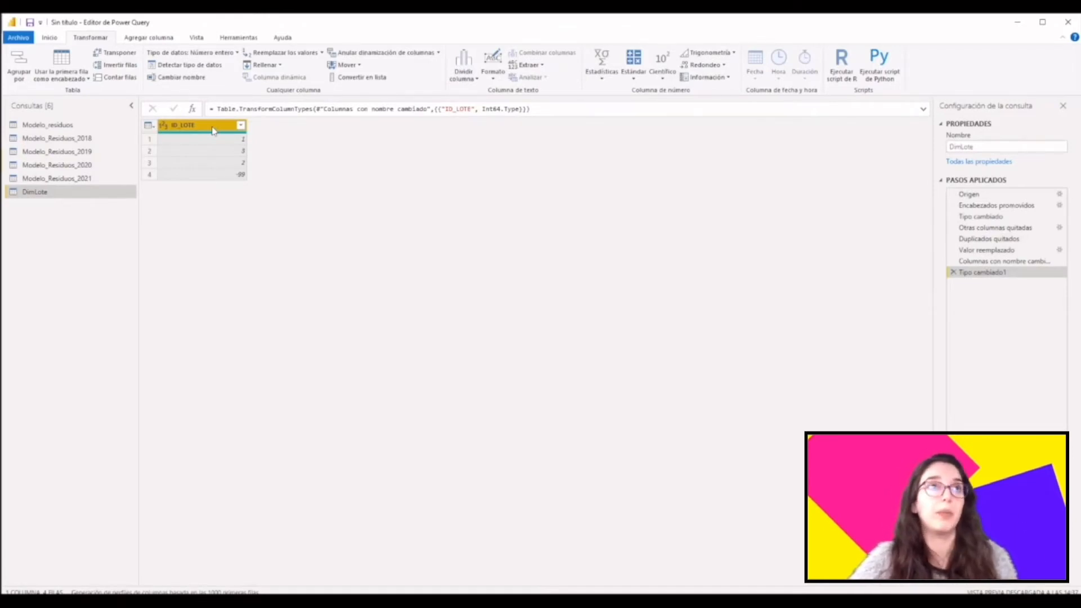
- Start a column from examples based on the ID_LOTE selection, giving "Empresa 1" as the example for the first row
{"action": "left_click", "coordinate": [153, 37]}
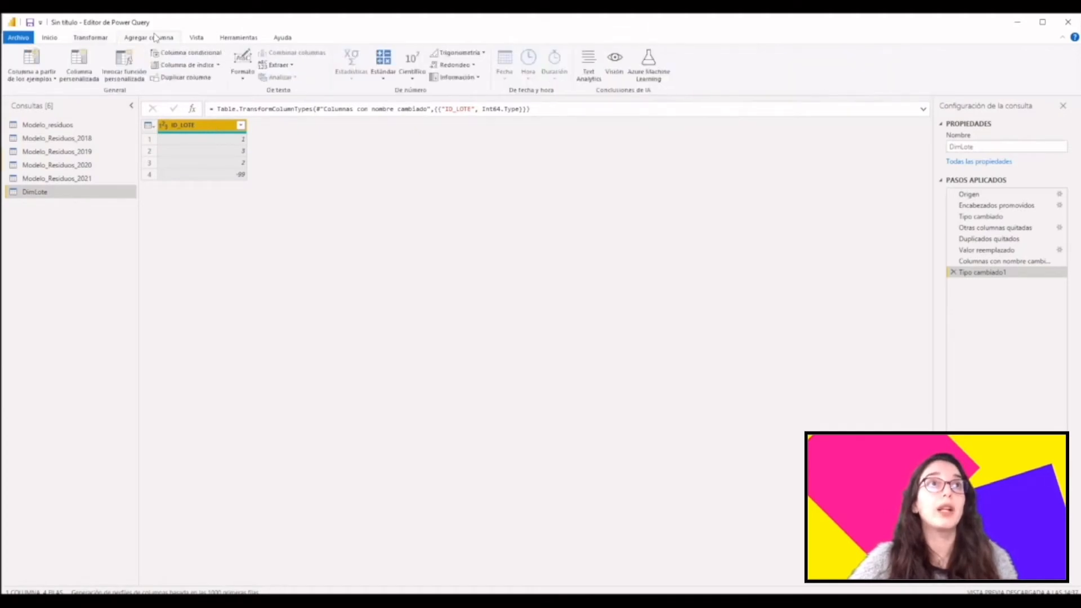
{"action": "left_click", "coordinate": [50, 79]}
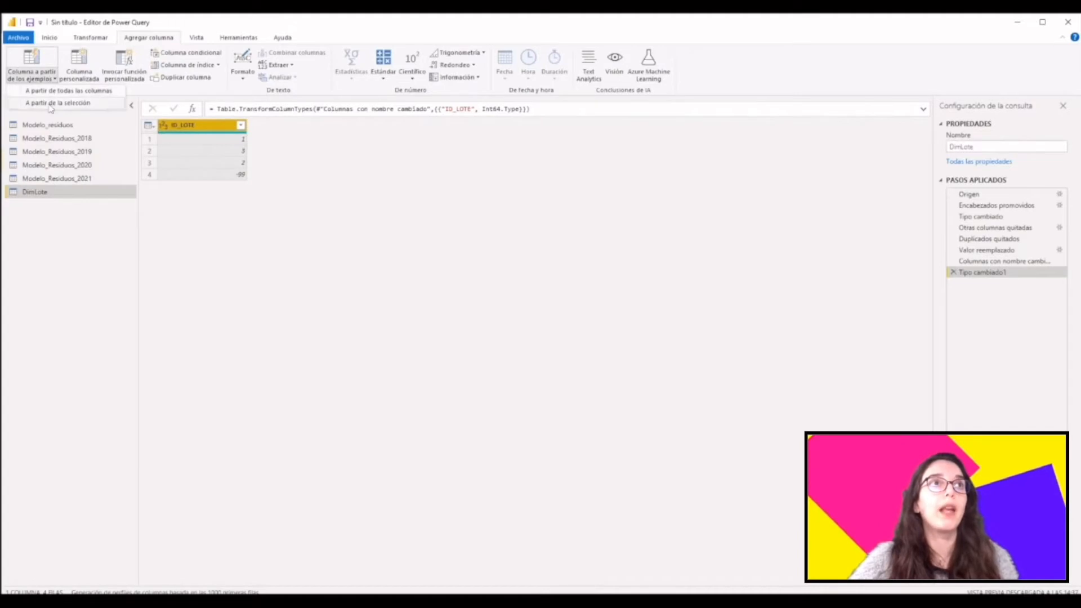
{"action": "left_click", "coordinate": [51, 104]}
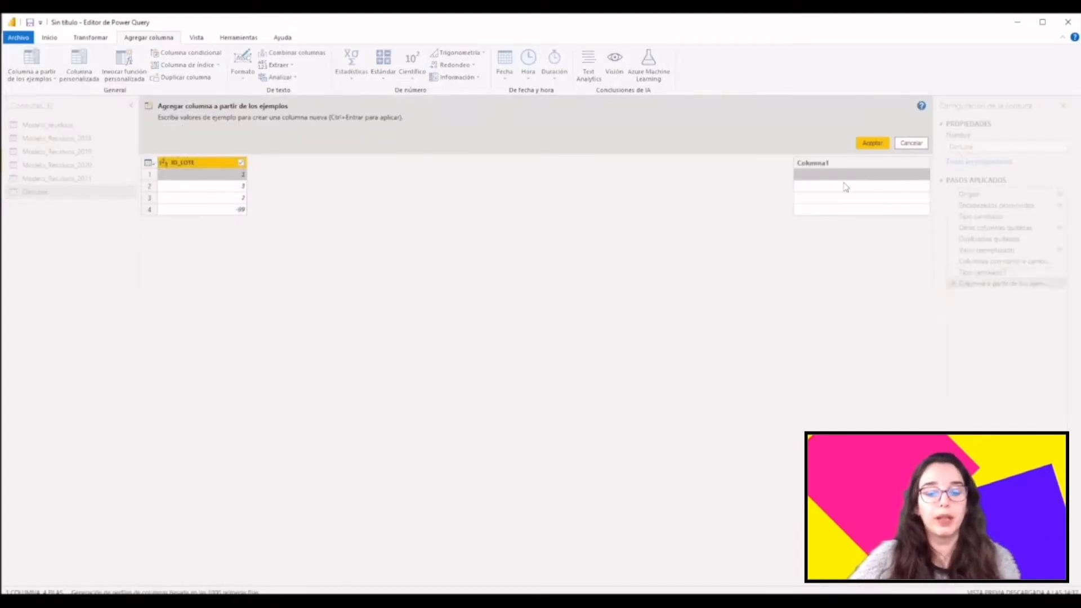
{"action": "type", "text": "Emp"}
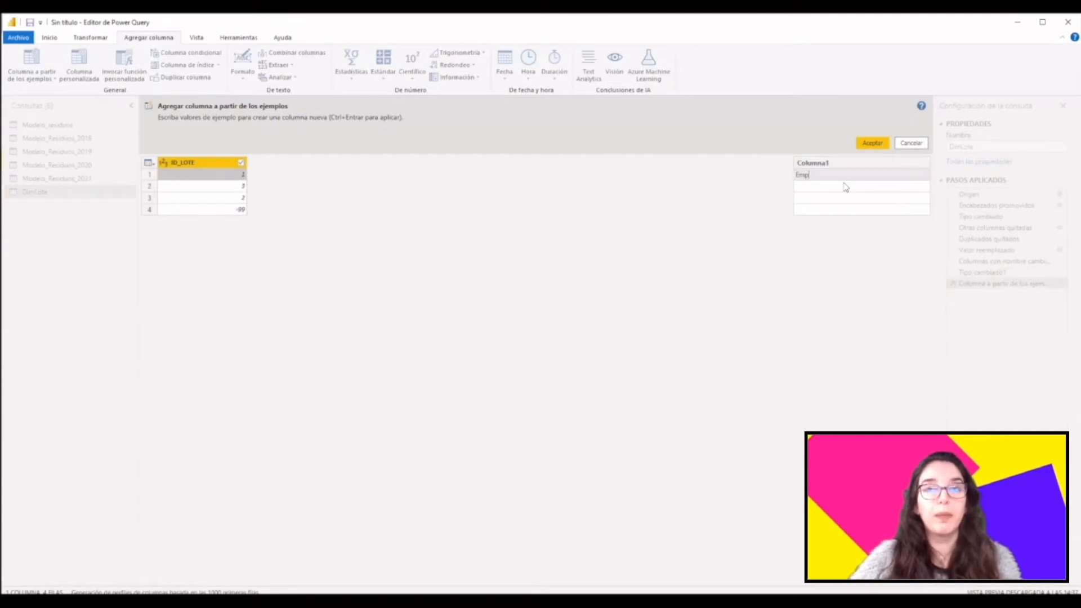
{"action": "type", "text": "resa 1"}
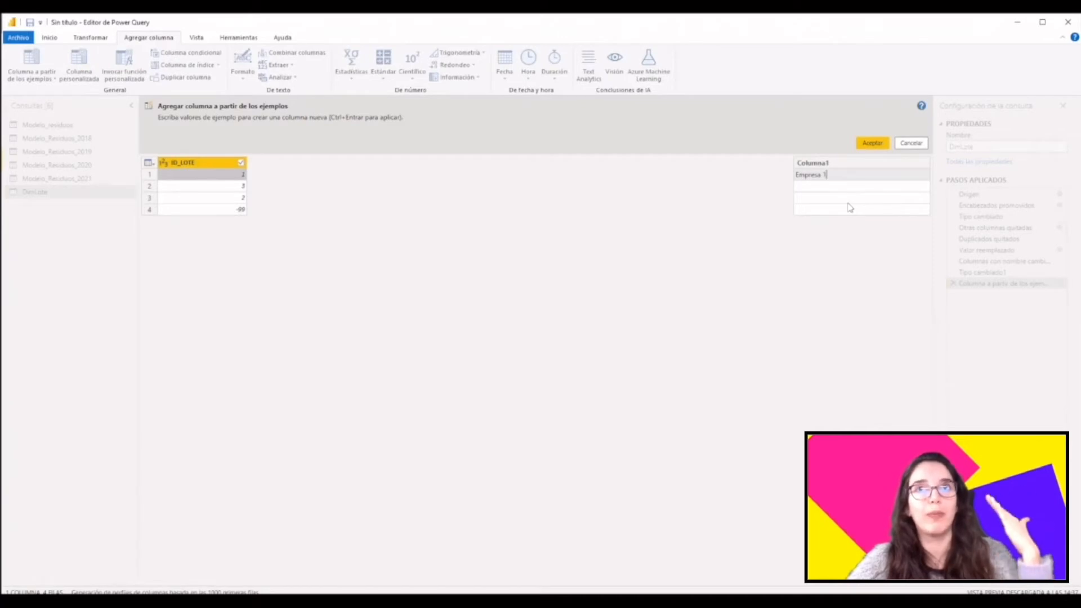
{"action": "left_click", "coordinate": [848, 198]}
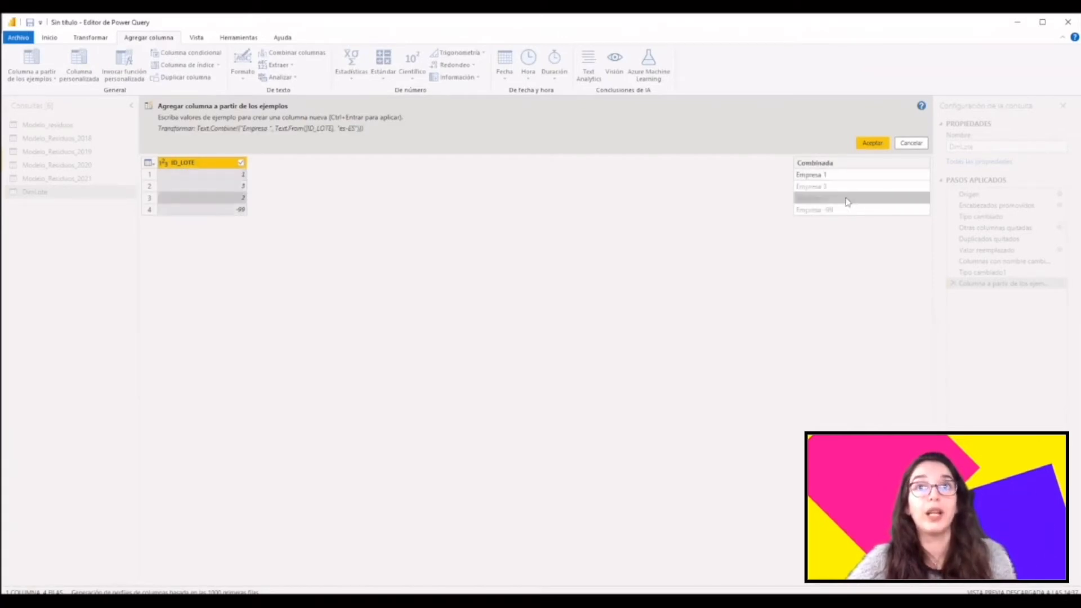
- Name the new example-based column Nombre_empresa and add it to the DimLote table
{"action": "double_click", "coordinate": [826, 162]}
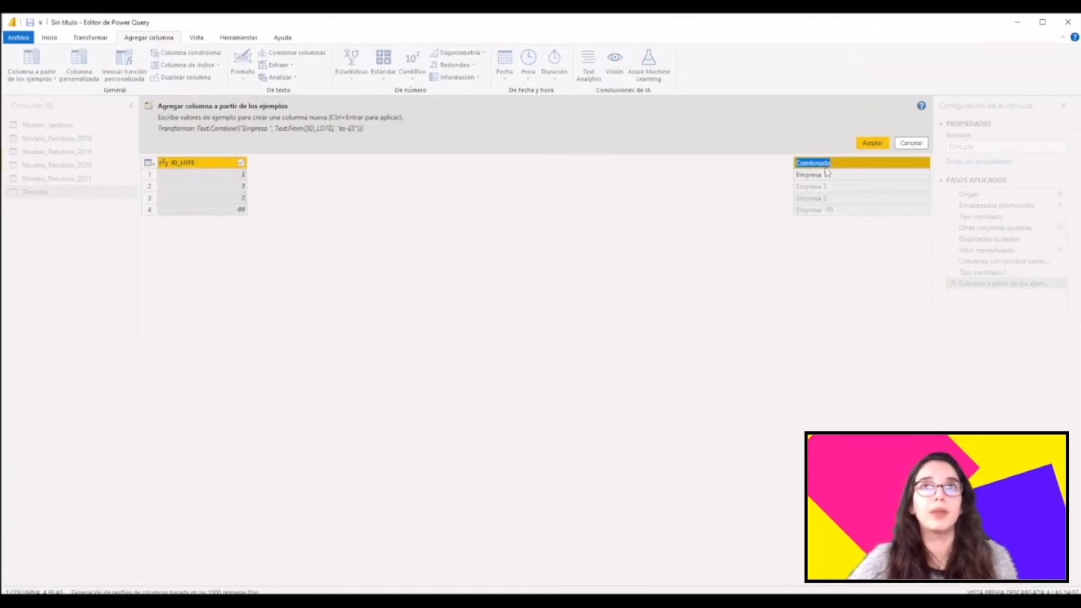
{"action": "type", "text": "Nombre"}
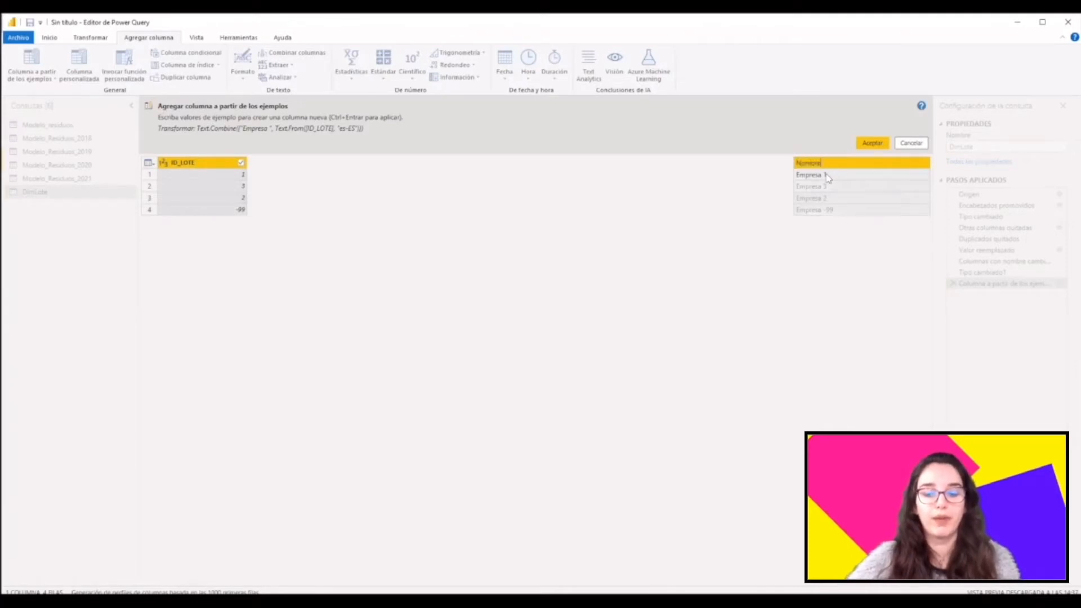
{"action": "type", "text": "_empresa"}
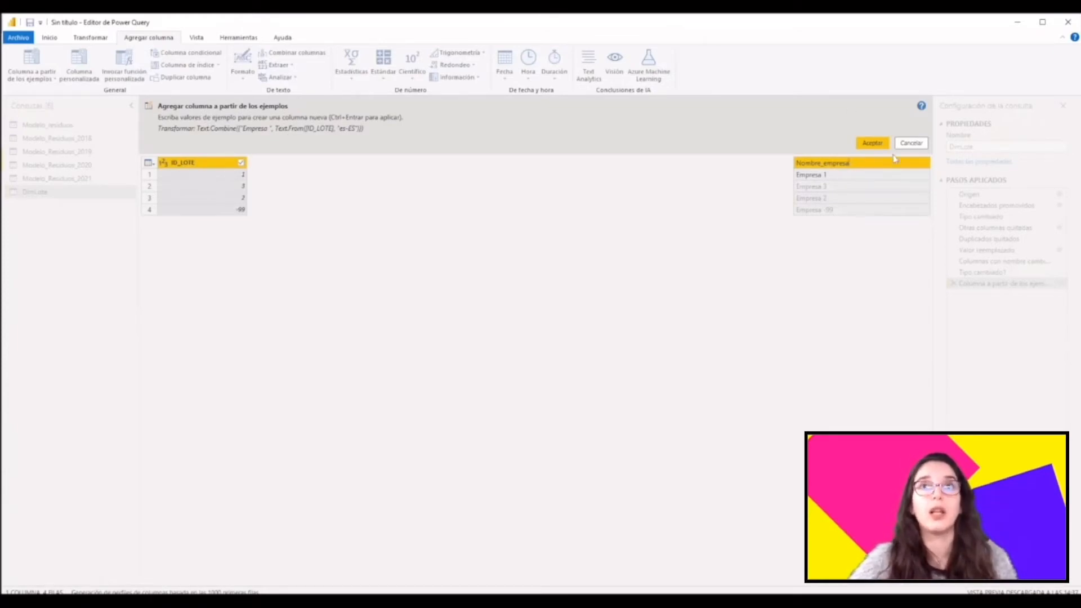
{"action": "left_click", "coordinate": [875, 142]}
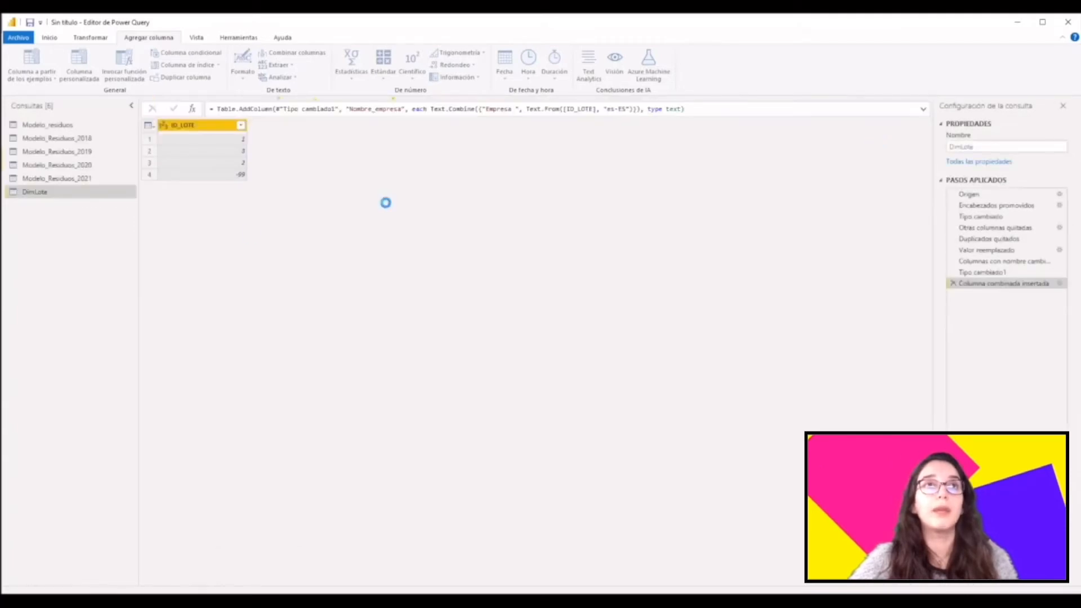
- Replace the value "Empresa -99" with "No asignado" in the Nombre_empresa column
{"action": "left_click", "coordinate": [273, 175]}
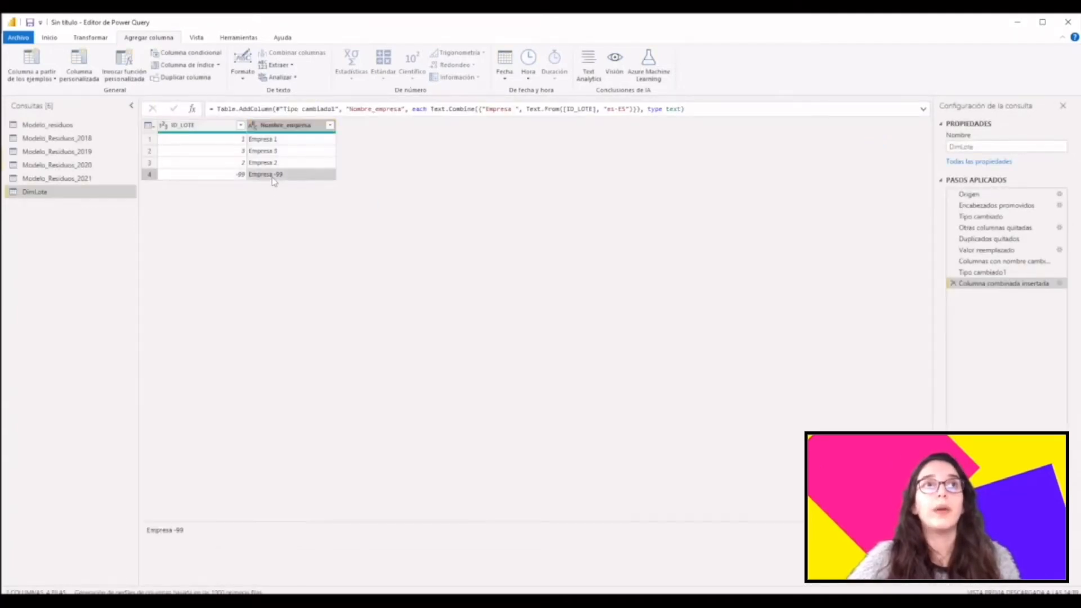
{"action": "right_click", "coordinate": [272, 178]}
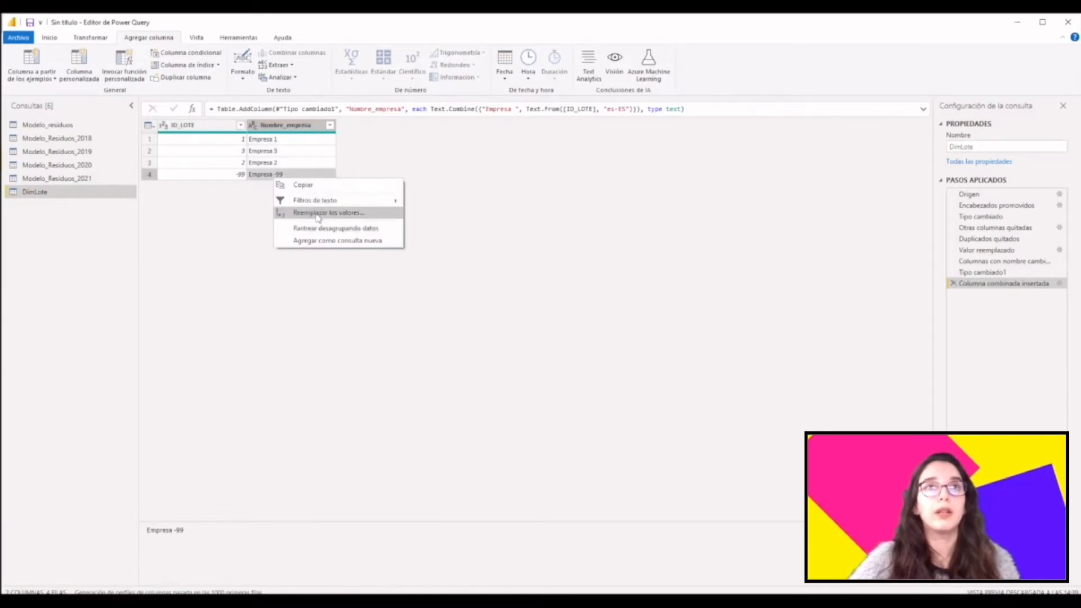
{"action": "left_click", "coordinate": [318, 213]}
{"action": "type", "text": "No asign"}
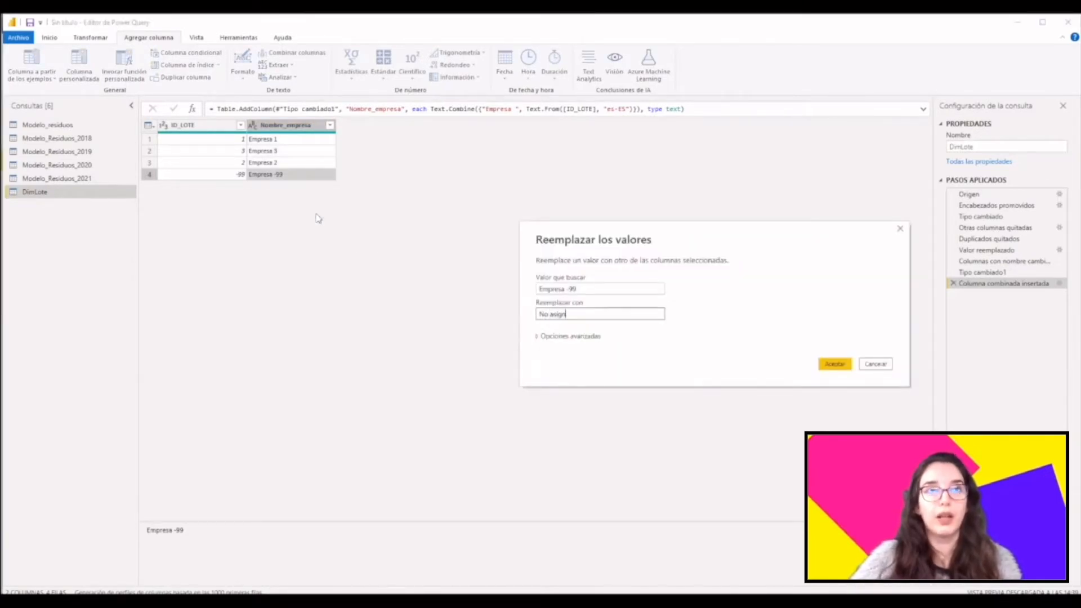
{"action": "type", "text": "ado"}
{"action": "left_click", "coordinate": [825, 362]}
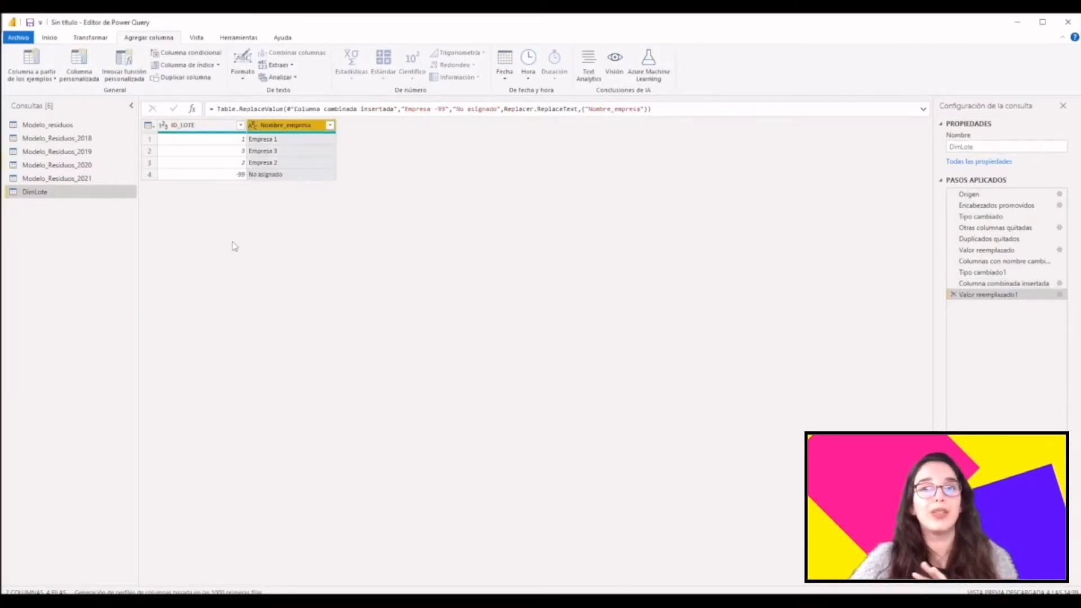
- Move the DimLote query into a new query group named Dimensiones
{"action": "right_click", "coordinate": [82, 197]}
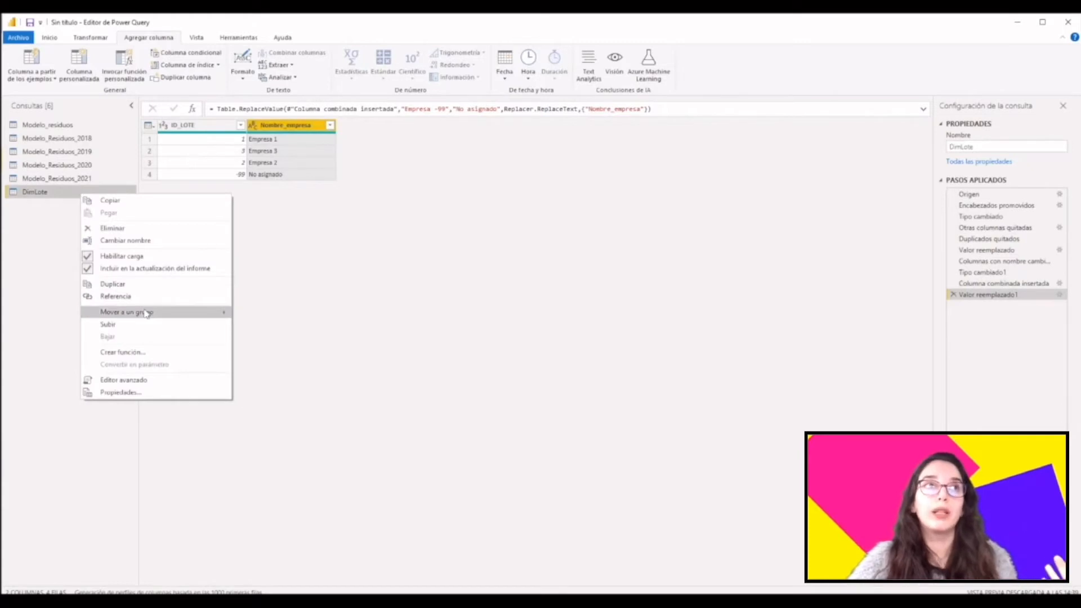
{"action": "mouse_move", "coordinate": [167, 314]}
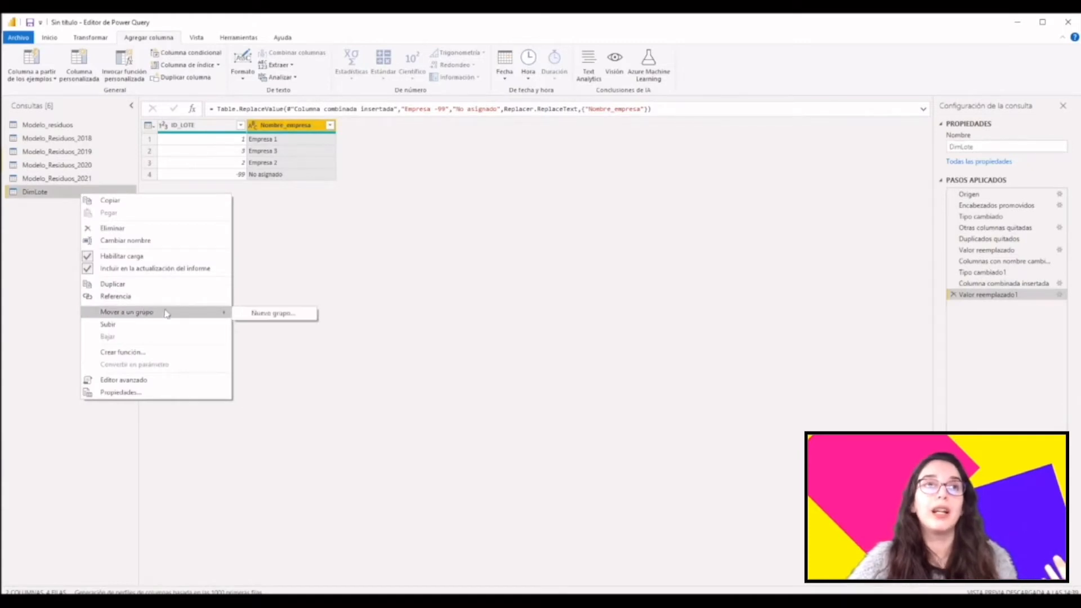
{"action": "left_click", "coordinate": [257, 314]}
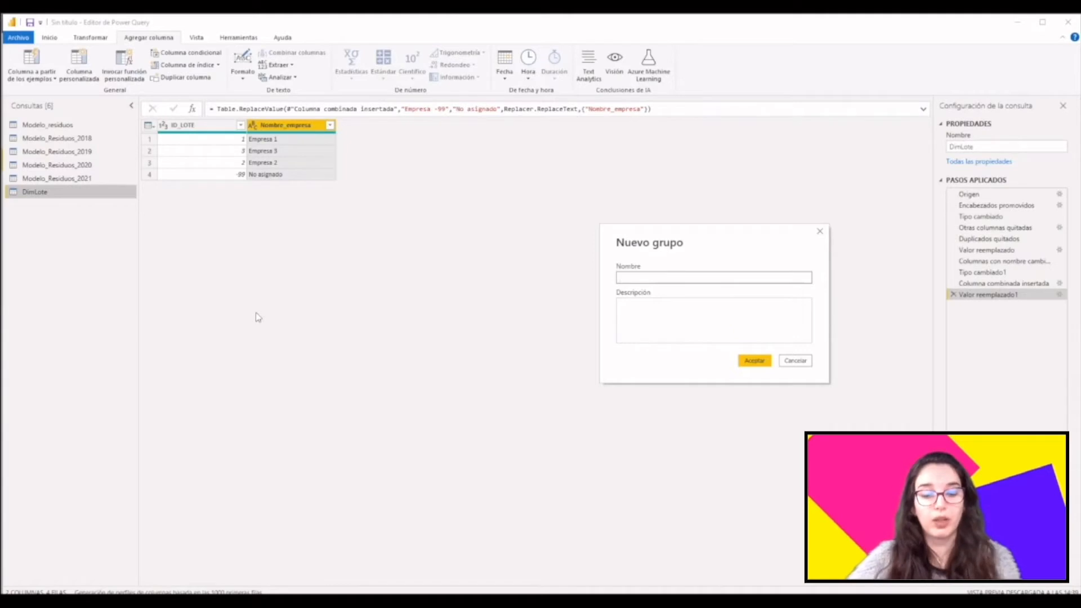
{"action": "type", "text": "Dimensiones"}
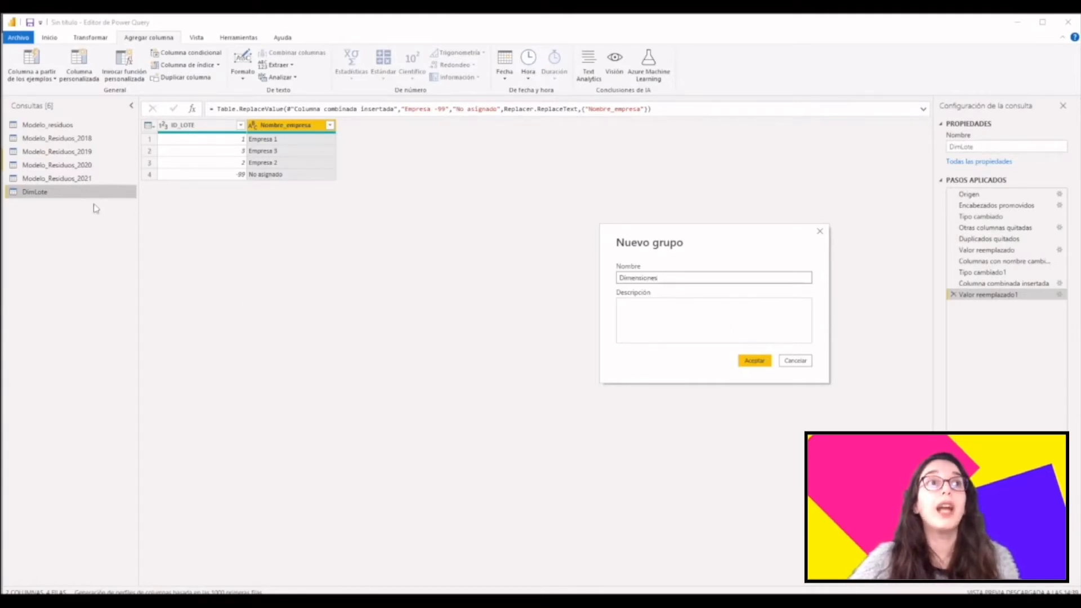
{"action": "left_click", "coordinate": [754, 362]}
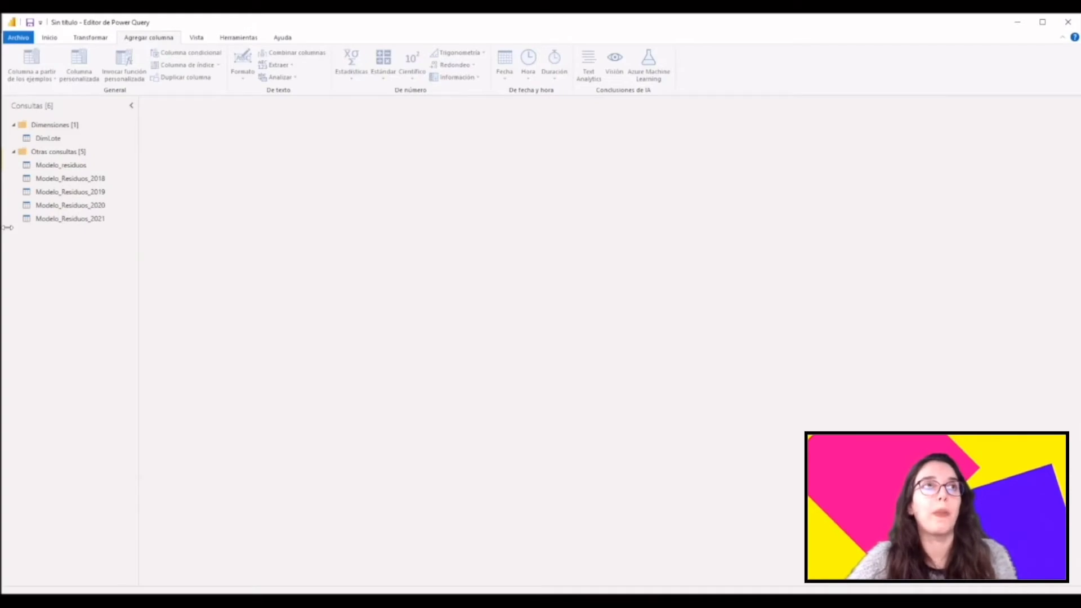
- Duplicate the Modelo_residuos query and rename the copy as DimDistrito
{"action": "left_click", "coordinate": [58, 165]}
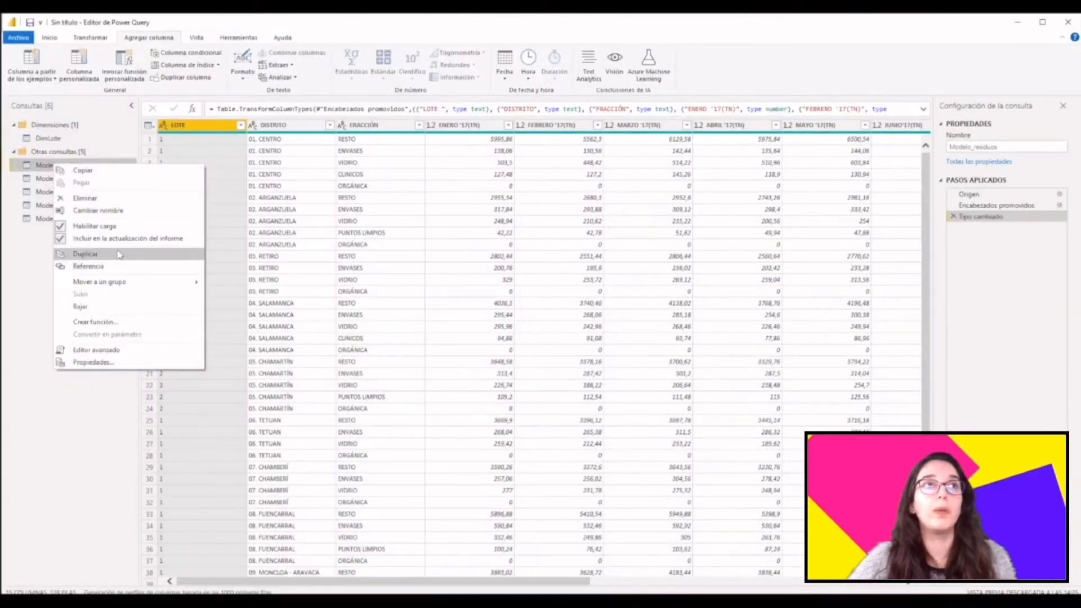
{"action": "left_click", "coordinate": [85, 254]}
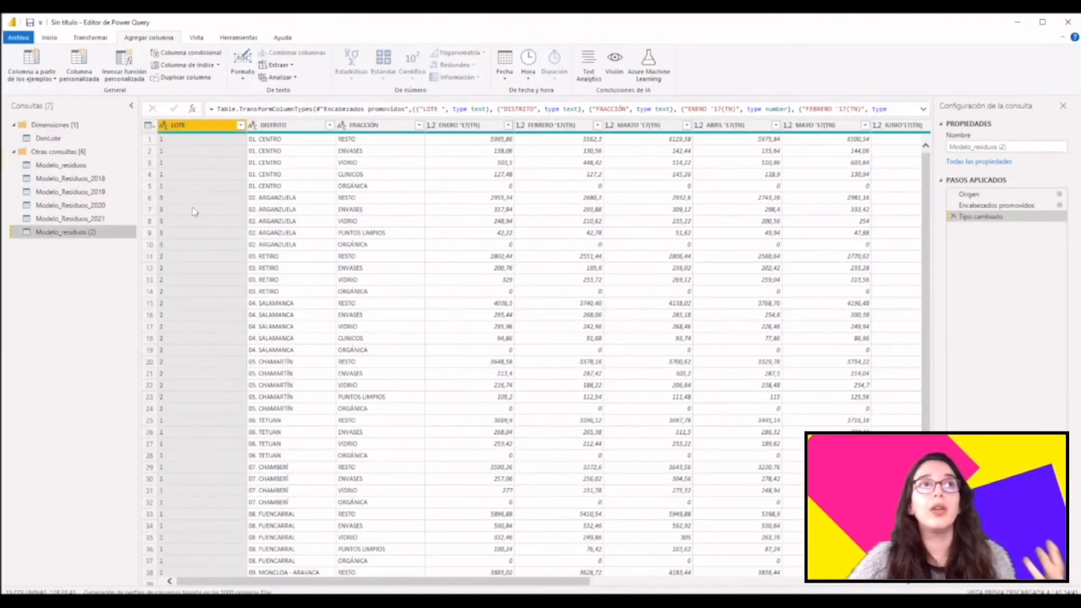
{"action": "double_click", "coordinate": [79, 232]}
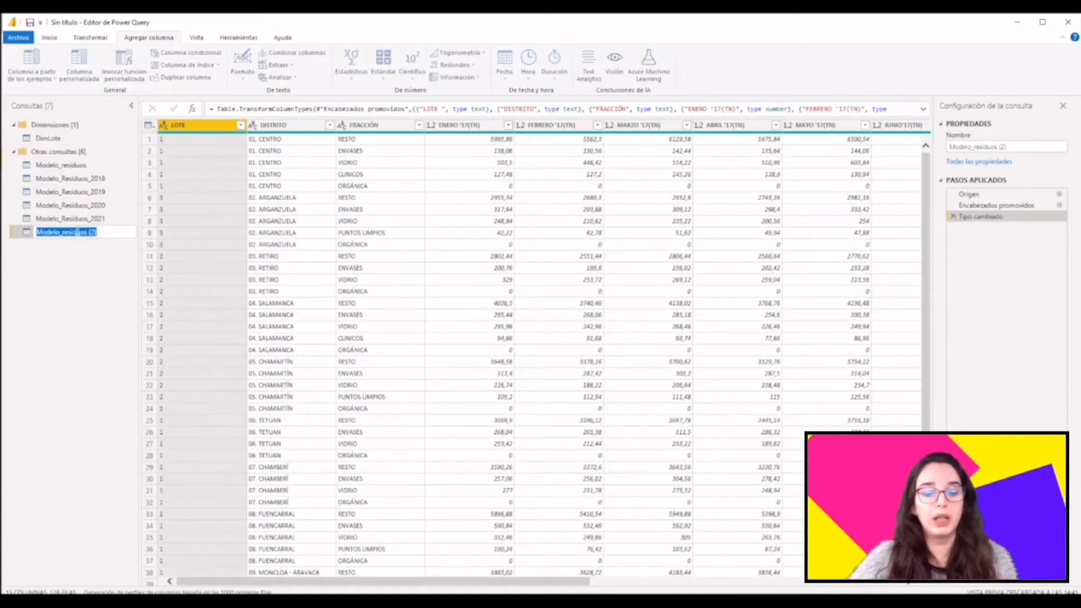
{"action": "type", "text": "DimDis"}
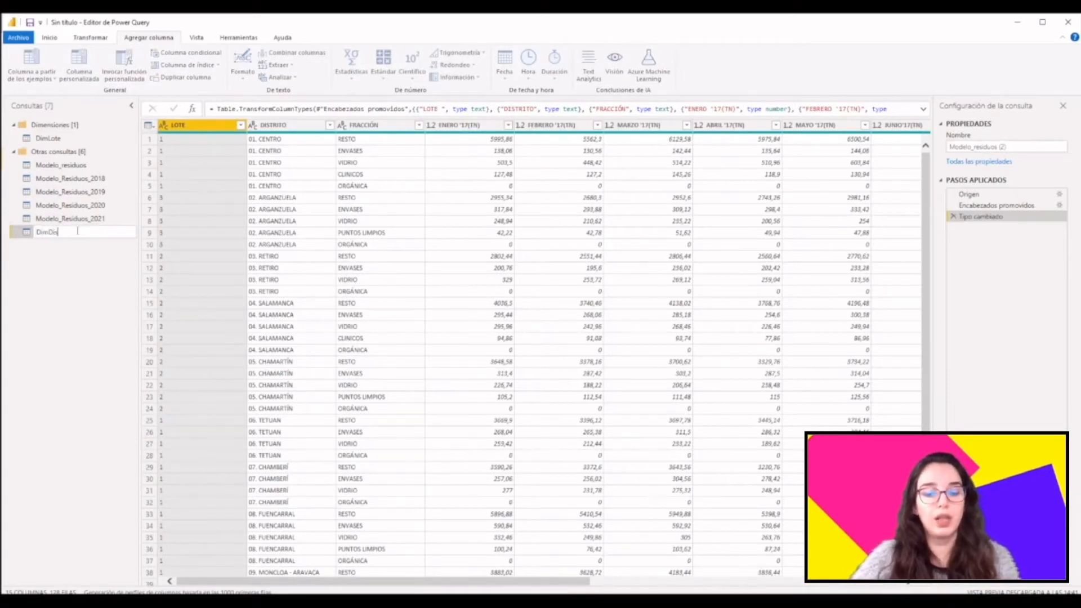
{"action": "type", "text": "trito"}
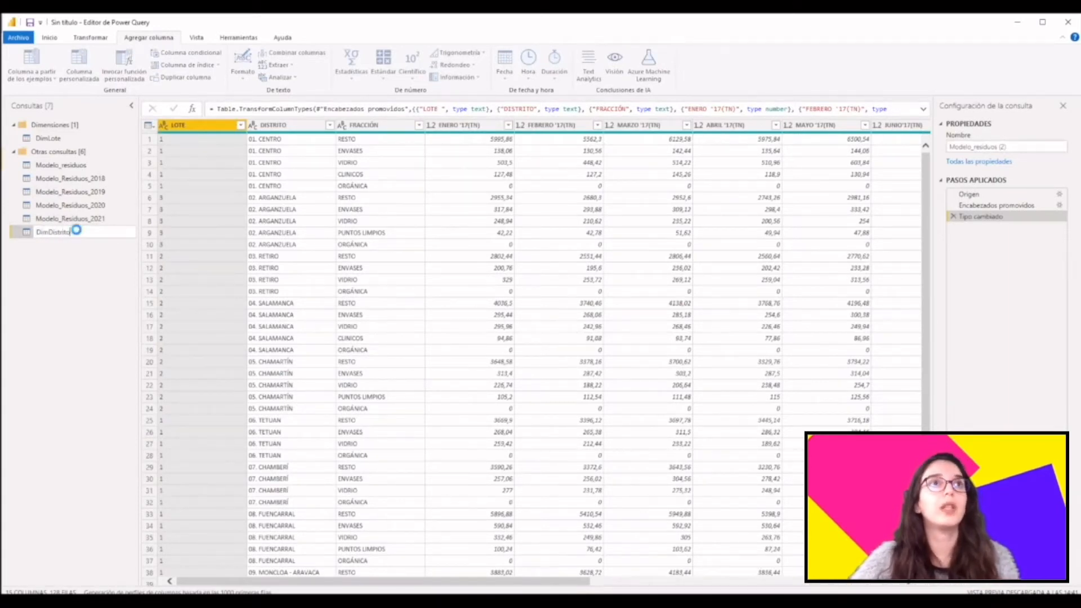
{"action": "key", "text": "Return"}
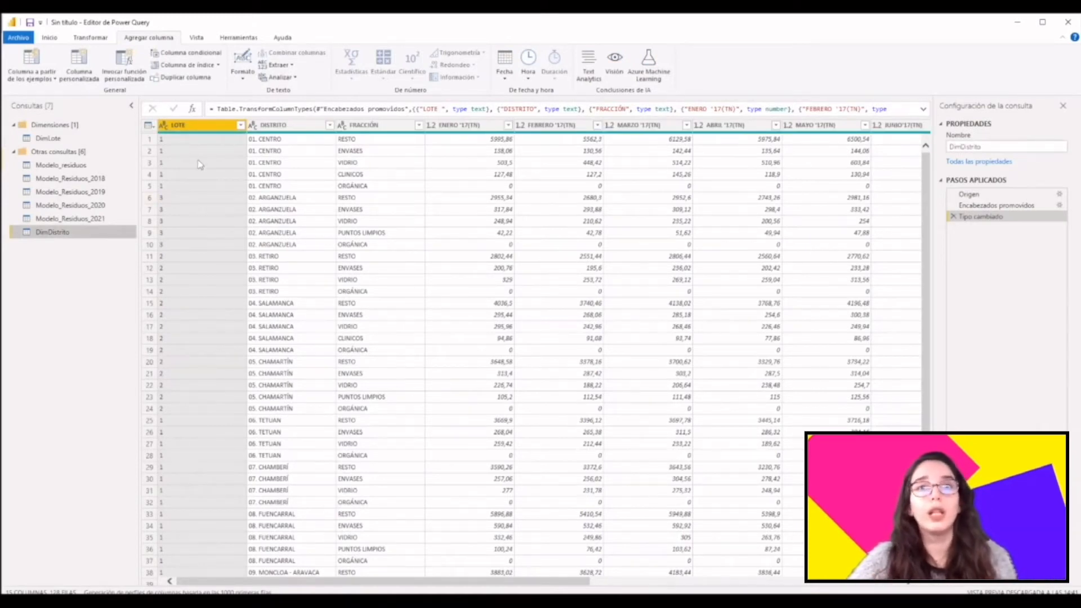
- Keep only the DISTRITO column in the DimDistrito query and remove its duplicate rows
{"action": "left_click", "coordinate": [277, 125]}
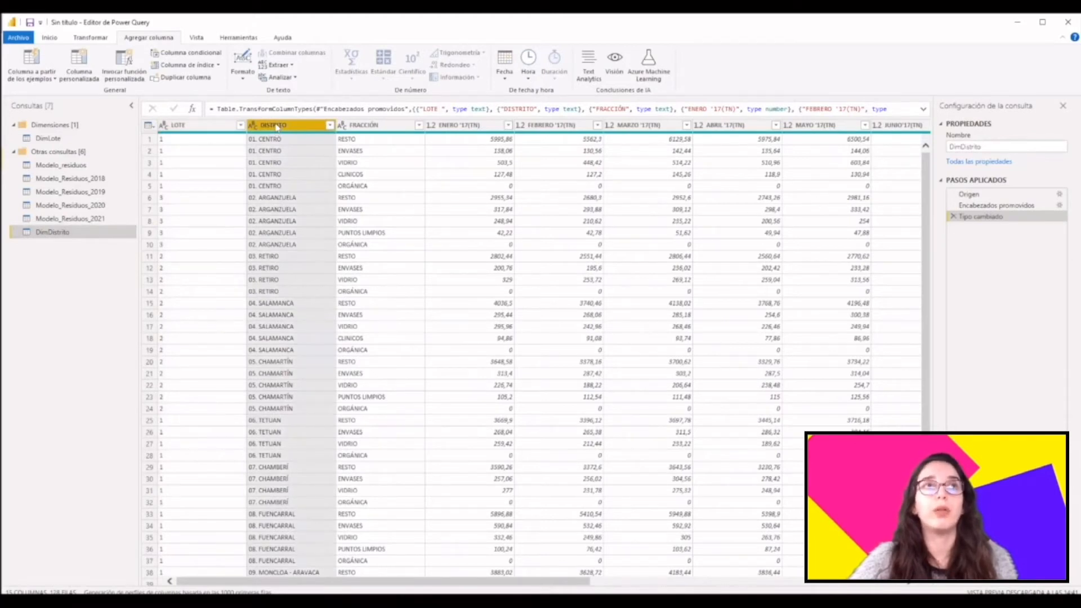
{"action": "right_click", "coordinate": [276, 126]}
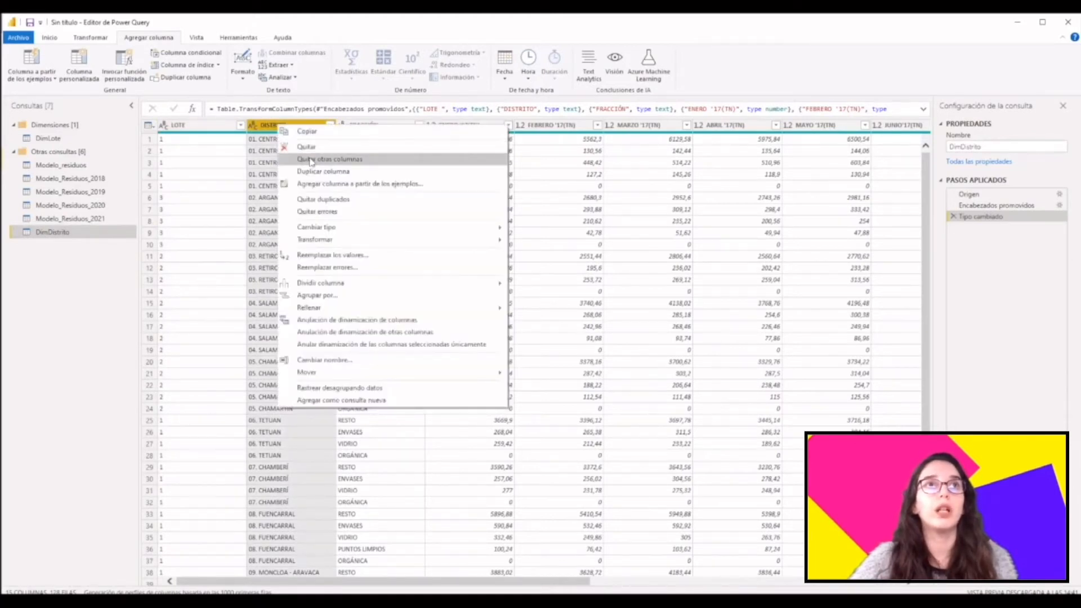
{"action": "left_click", "coordinate": [310, 159]}
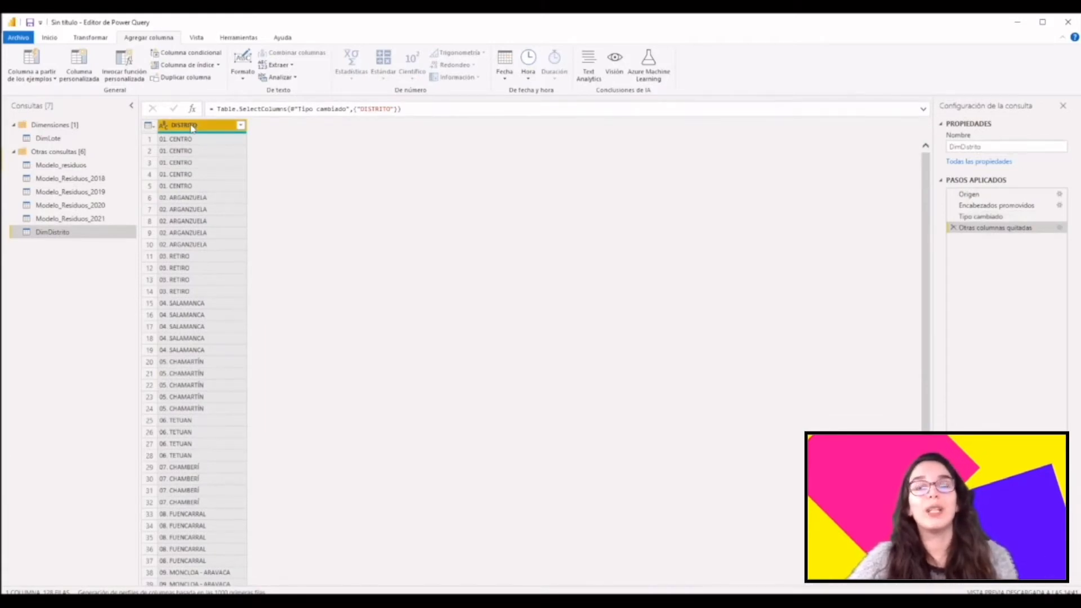
{"action": "scroll", "coordinate": [188, 327], "scroll_direction": "down", "scroll_amount": 4}
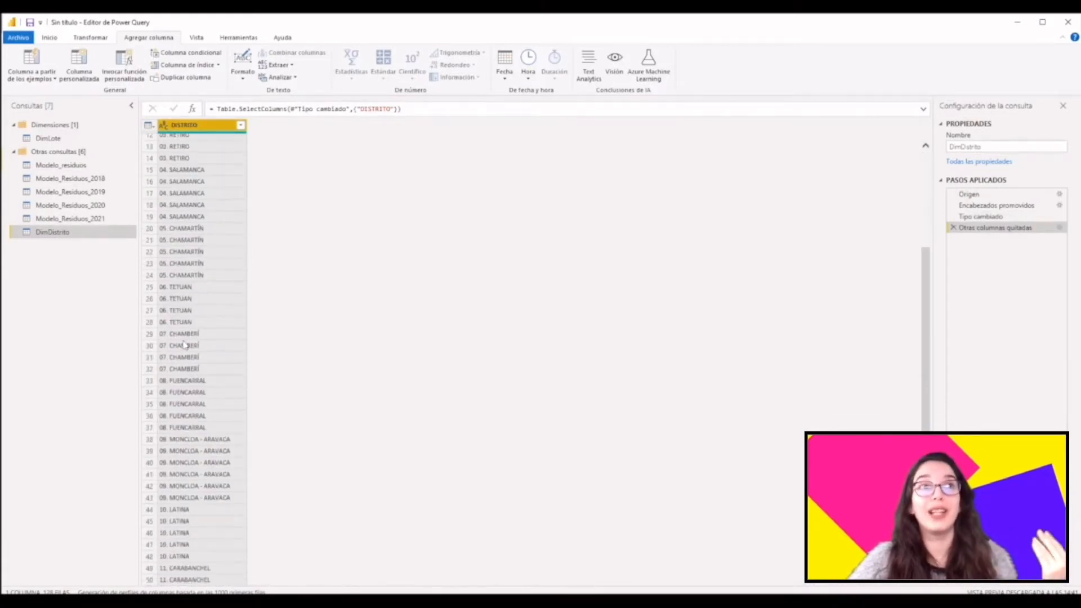
{"action": "scroll", "coordinate": [185, 345], "scroll_direction": "up", "scroll_amount": 4}
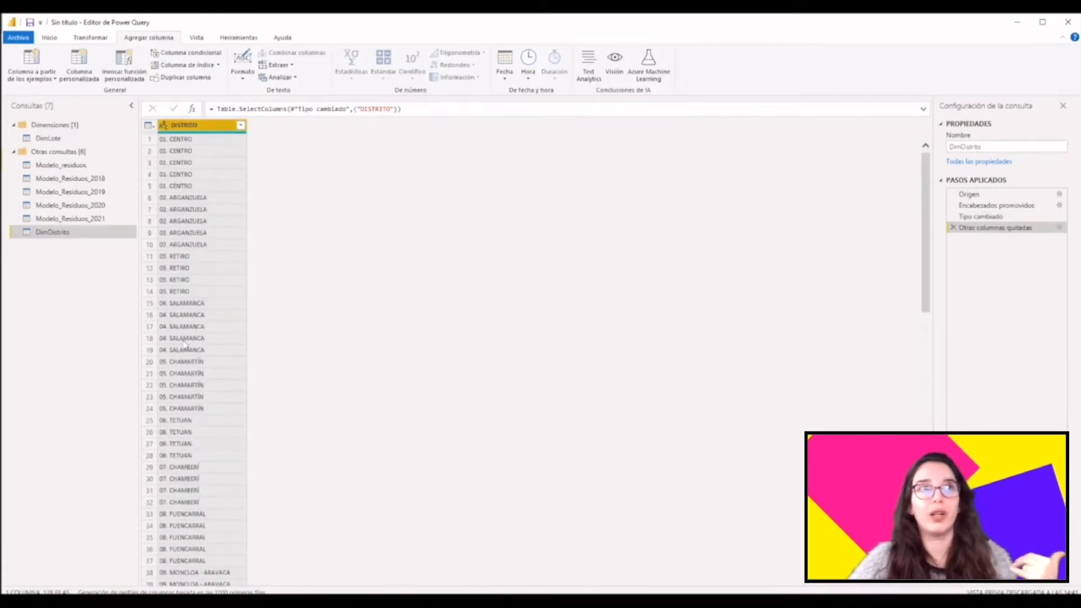
{"action": "left_click", "coordinate": [150, 125]}
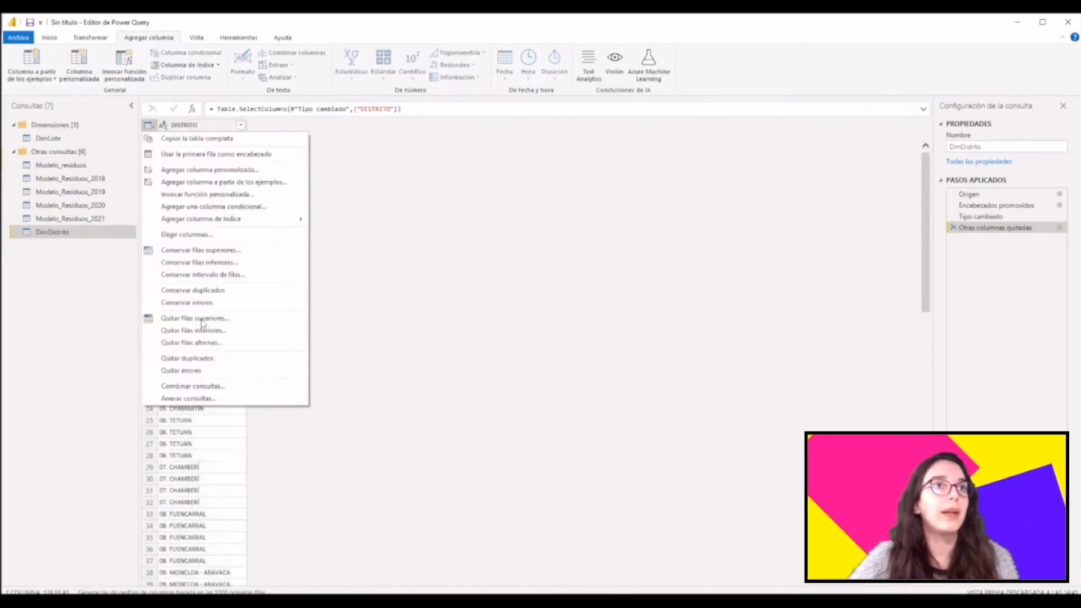
{"action": "left_click", "coordinate": [194, 359]}
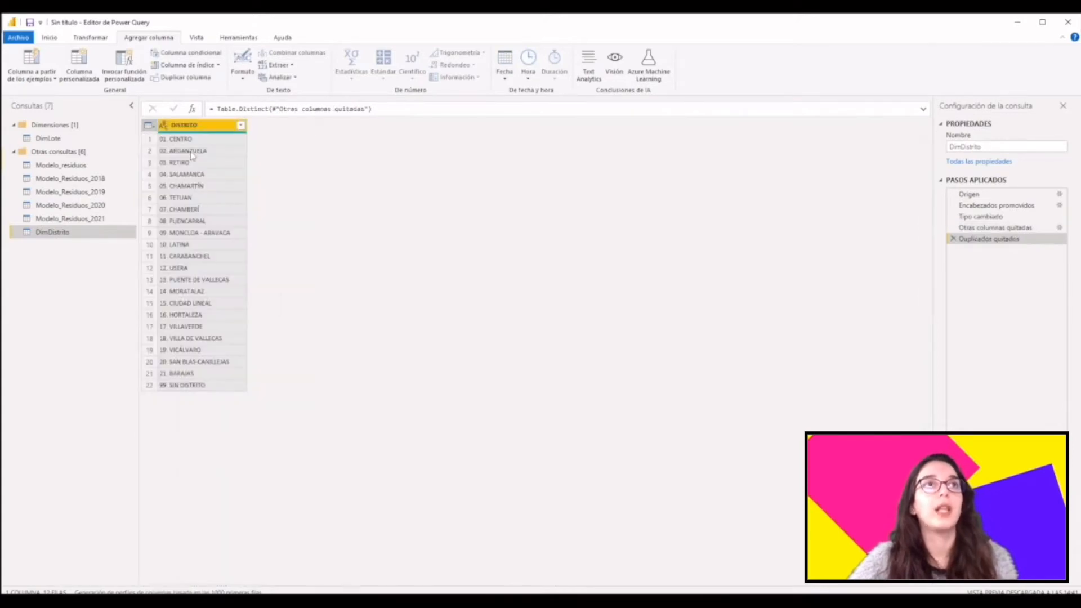
- Split the DISTRITO column by the custom period delimiter at each occurrence, with the quote character set to Ninguno
{"action": "left_click", "coordinate": [162, 143]}
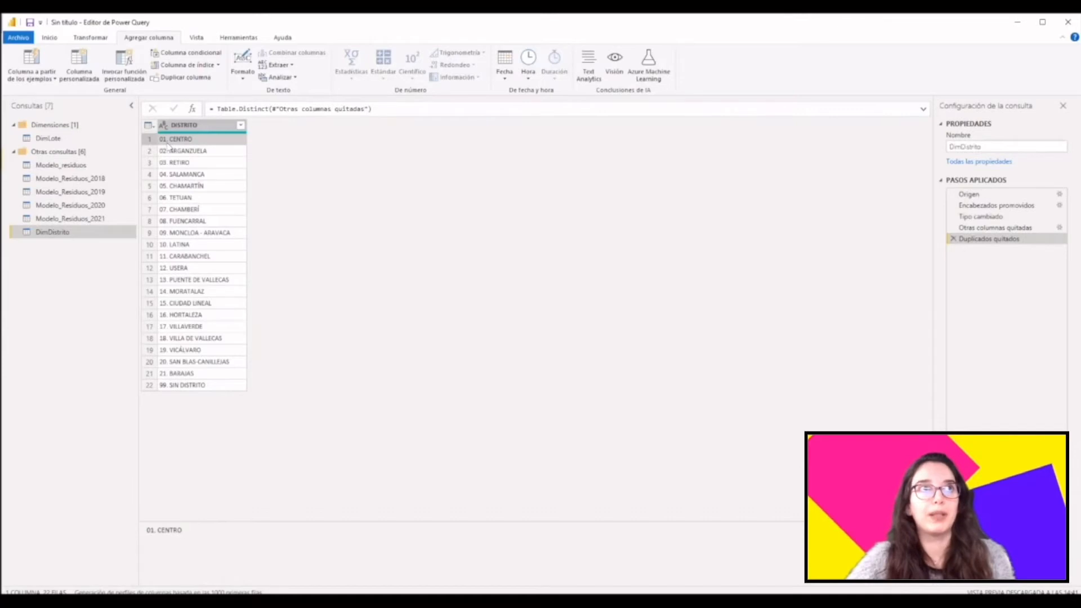
{"action": "left_click", "coordinate": [92, 38]}
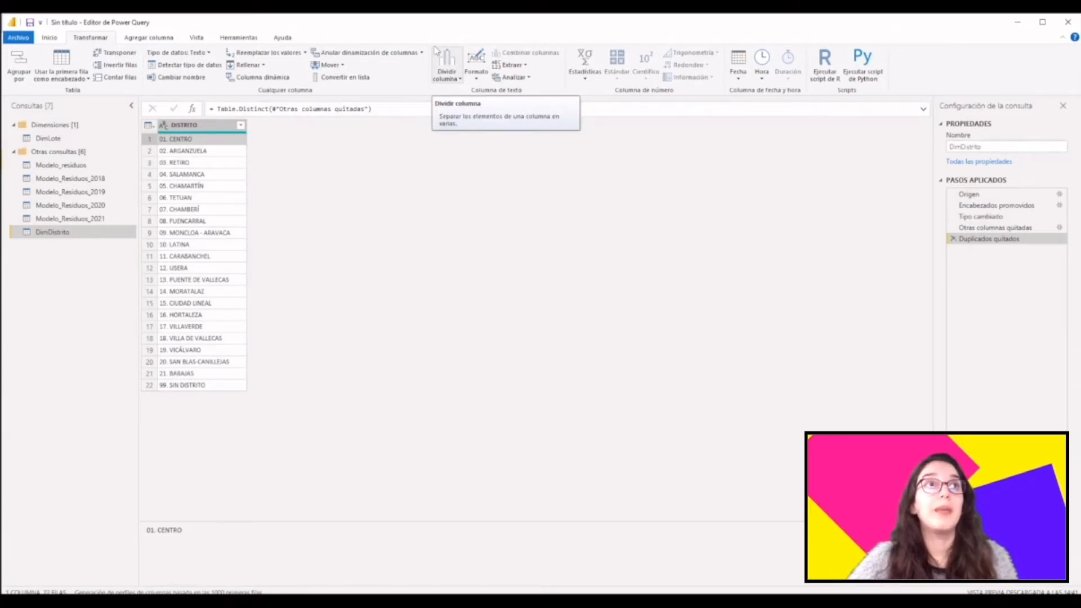
{"action": "left_click", "coordinate": [461, 85]}
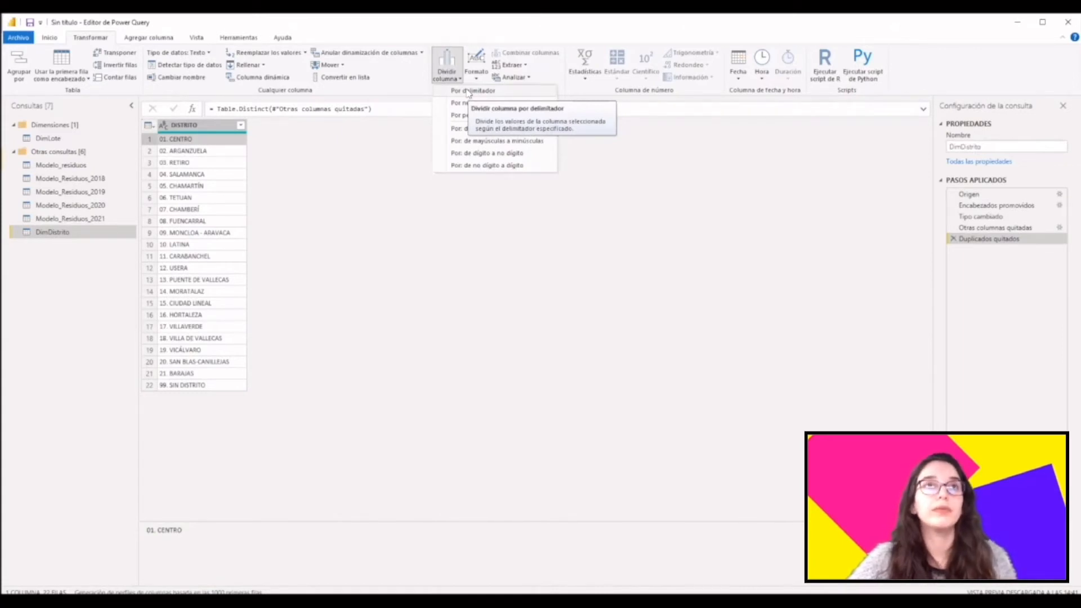
{"action": "left_click", "coordinate": [467, 92]}
{"action": "left_click", "coordinate": [566, 253]}
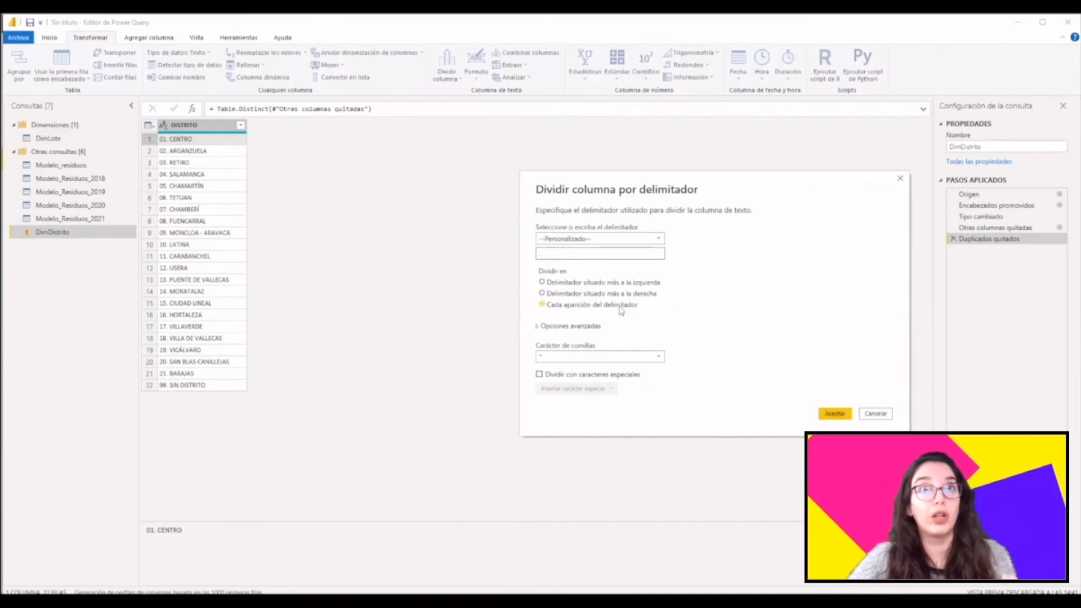
{"action": "left_click", "coordinate": [572, 285]}
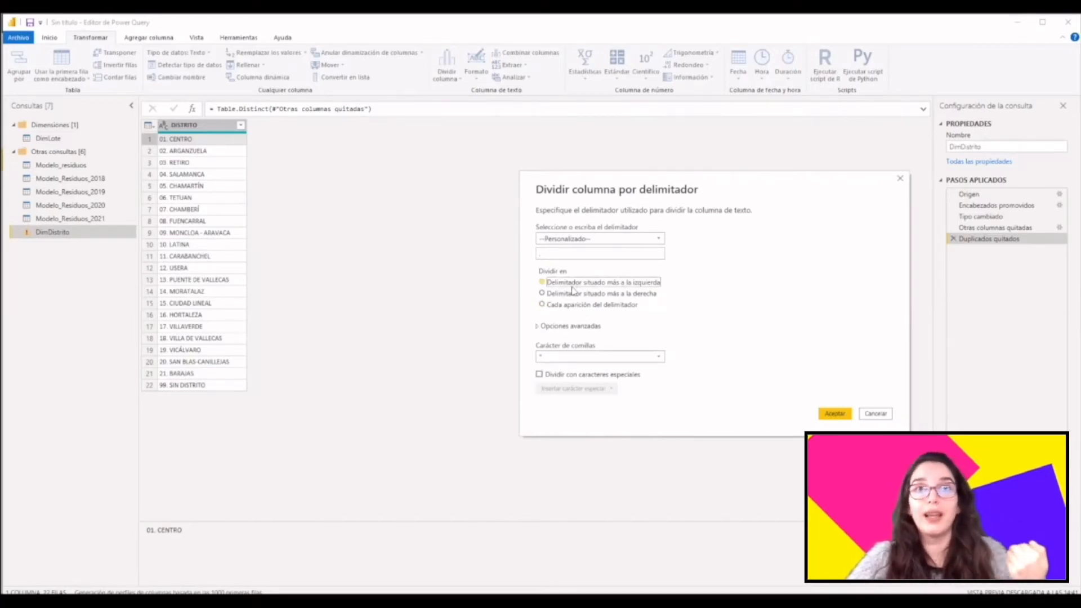
{"action": "left_click", "coordinate": [574, 294]}
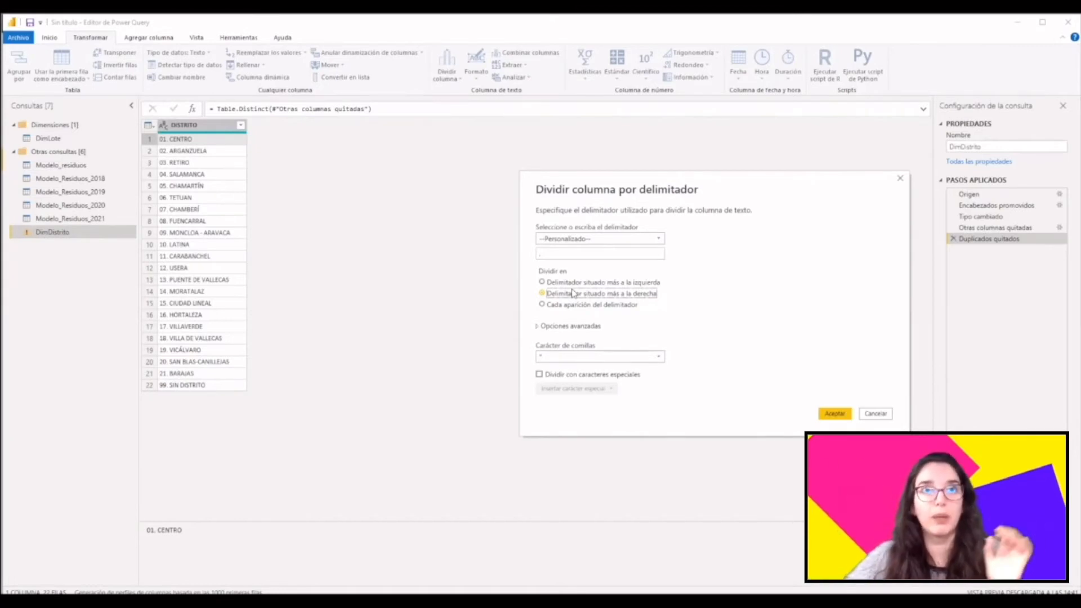
{"action": "left_click", "coordinate": [592, 307]}
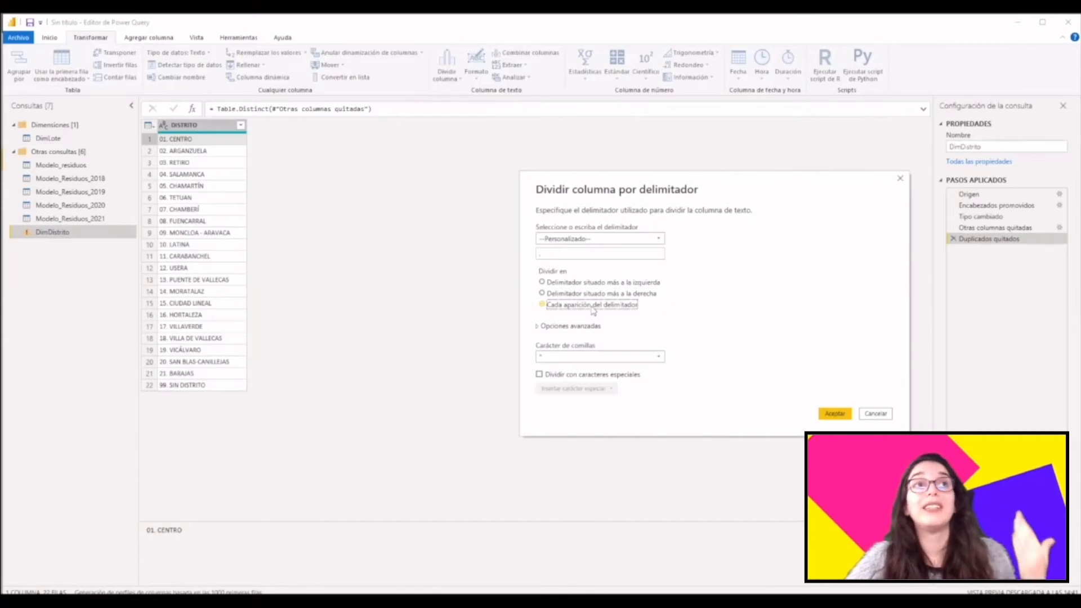
{"action": "left_click", "coordinate": [603, 357]}
{"action": "left_click", "coordinate": [605, 370]}
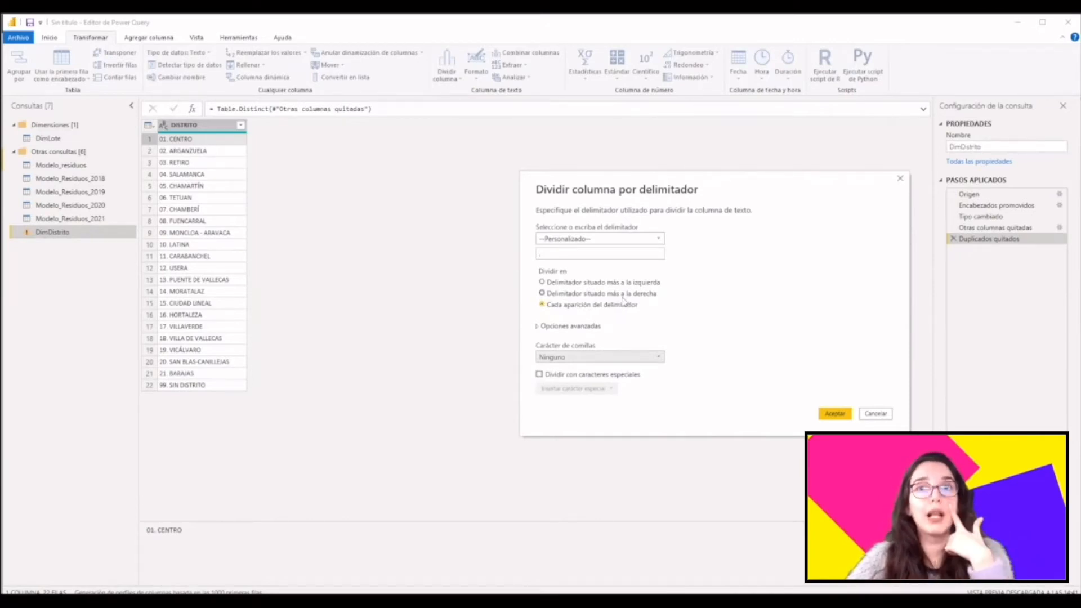
{"action": "left_click", "coordinate": [836, 419]}
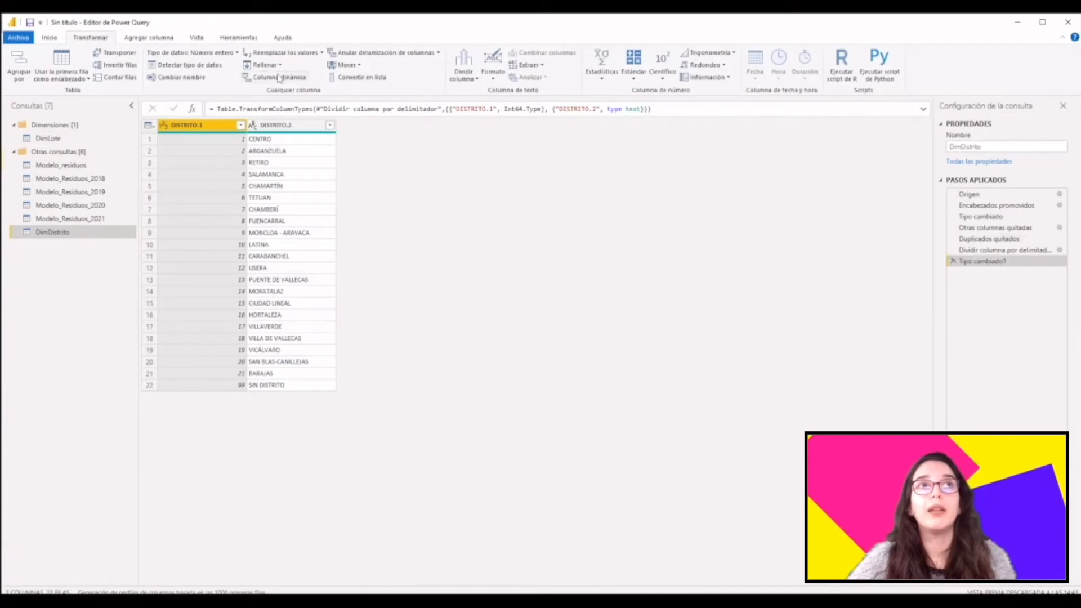
- Rename the DISTRITO.1 column as ID_DISTRITO
{"action": "double_click", "coordinate": [200, 126]}
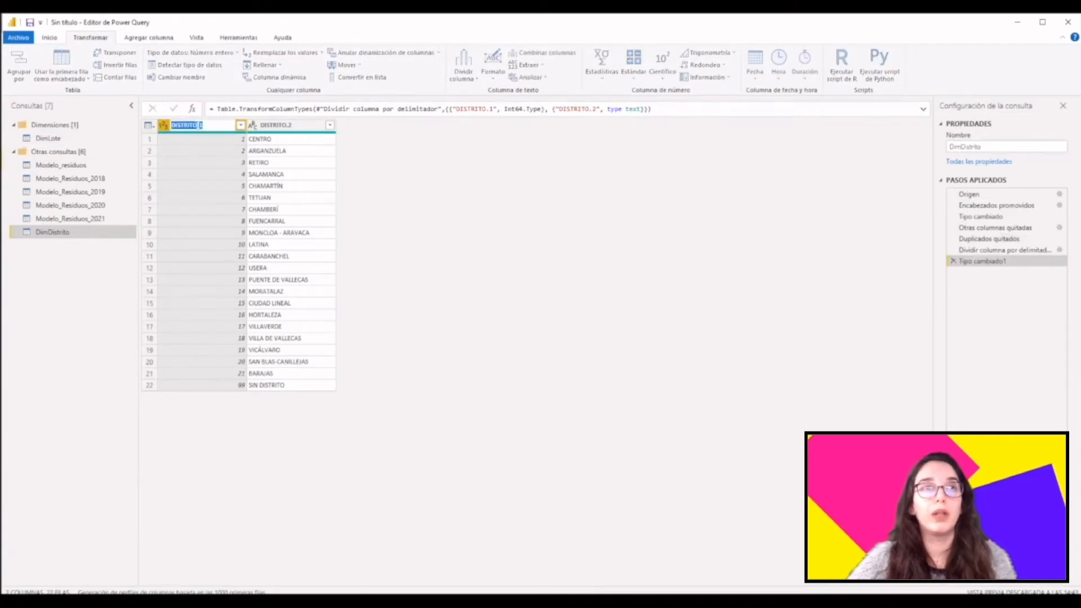
{"action": "key", "text": "End"}
{"action": "key", "text": "BackSpace"}
{"action": "key", "text": "BackSpace"}
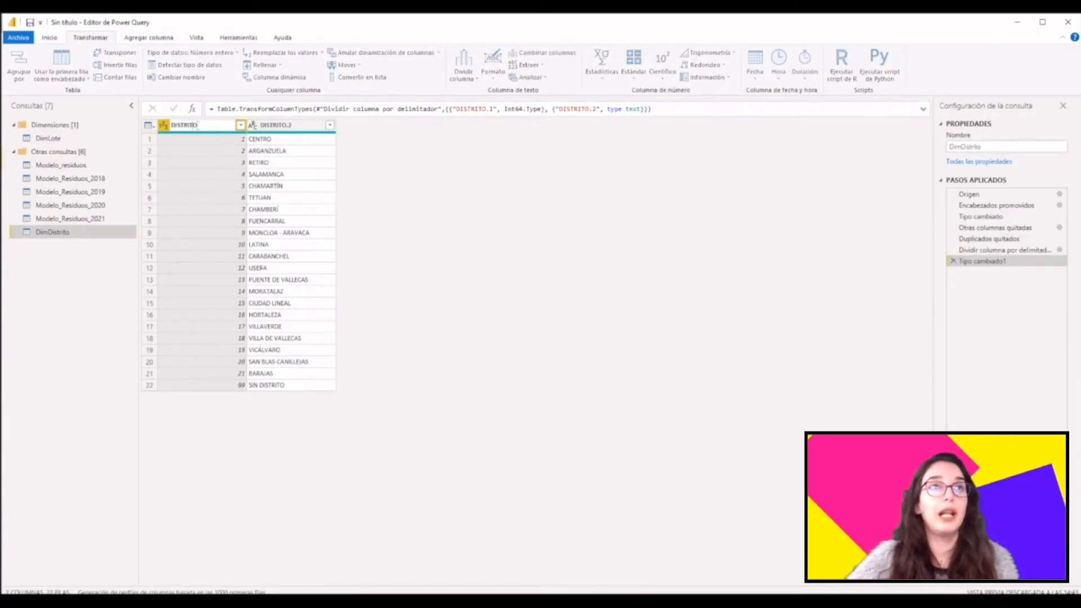
{"action": "key", "text": "Home"}
{"action": "type", "text": "ID_"}
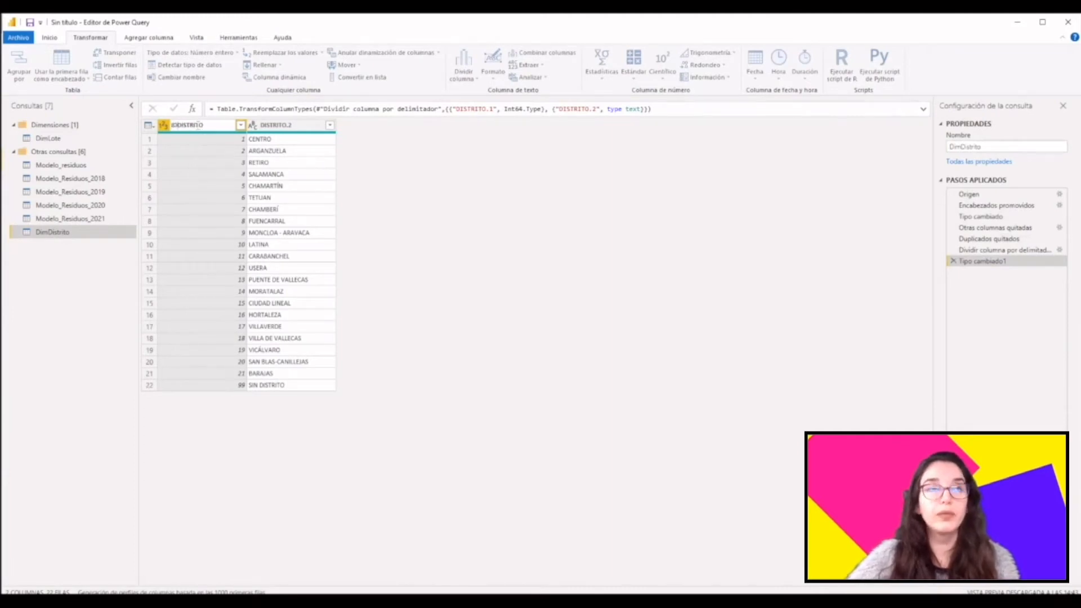
{"action": "left_click", "coordinate": [284, 129]}
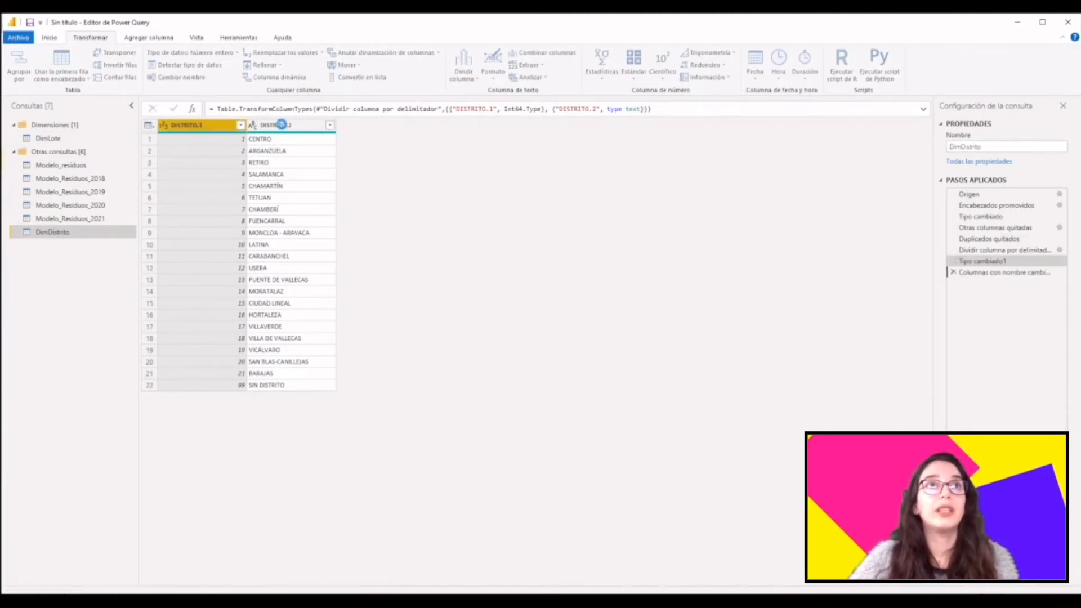
- Rename the DISTRITO.2 column as Nombre_DISTRITO and move the DimDistrito query into the Dimensiones group
{"action": "double_click", "coordinate": [284, 128]}
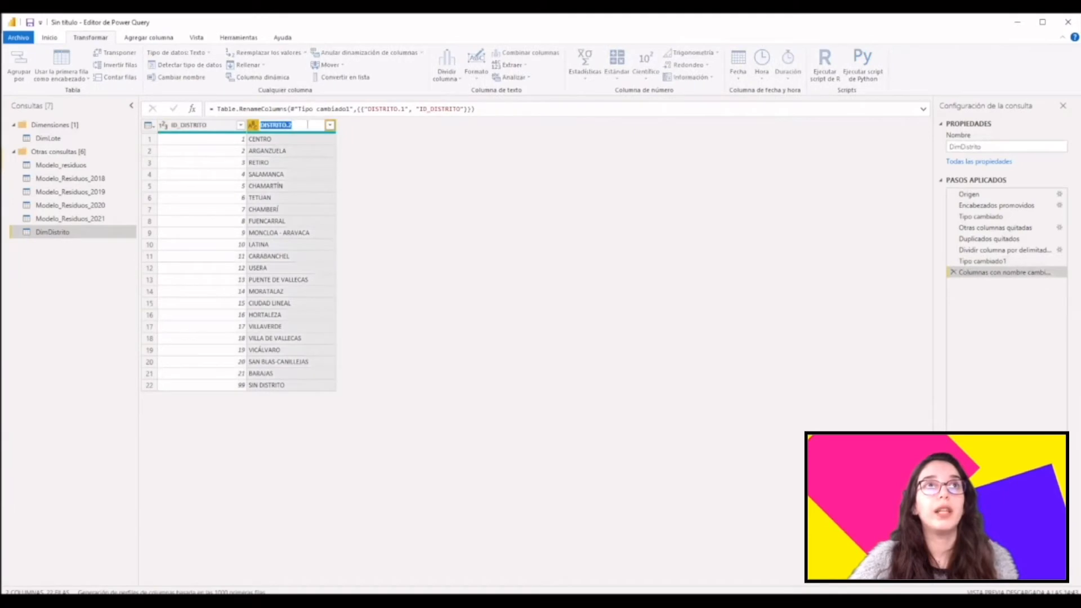
{"action": "key", "text": "End"}
{"action": "key", "text": "BackSpace"}
{"action": "key", "text": "BackSpace"}
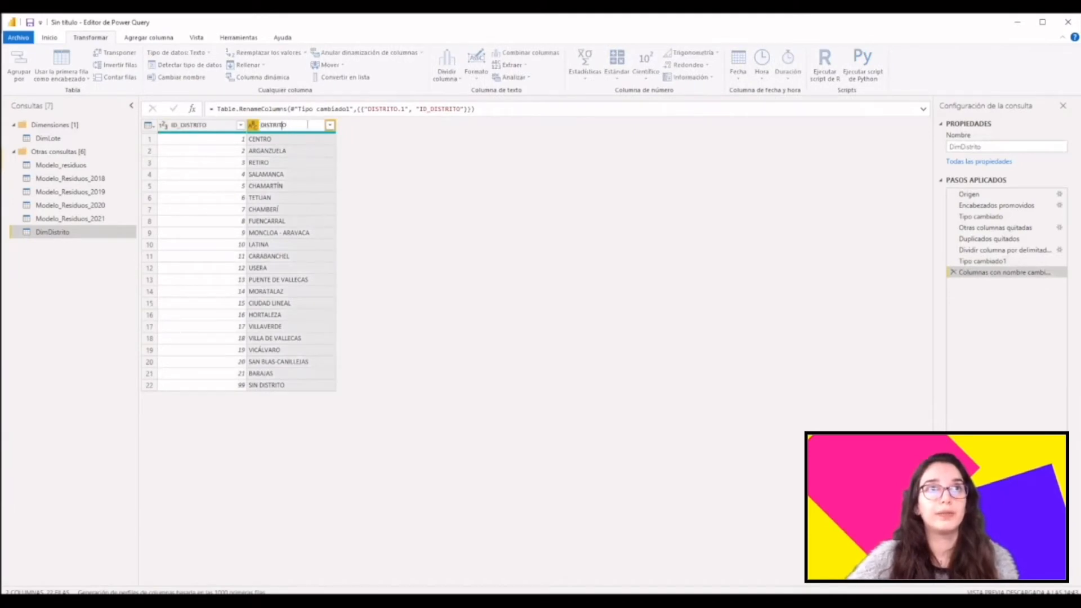
{"action": "key", "text": "Home"}
{"action": "type", "text": "Nombre_"}
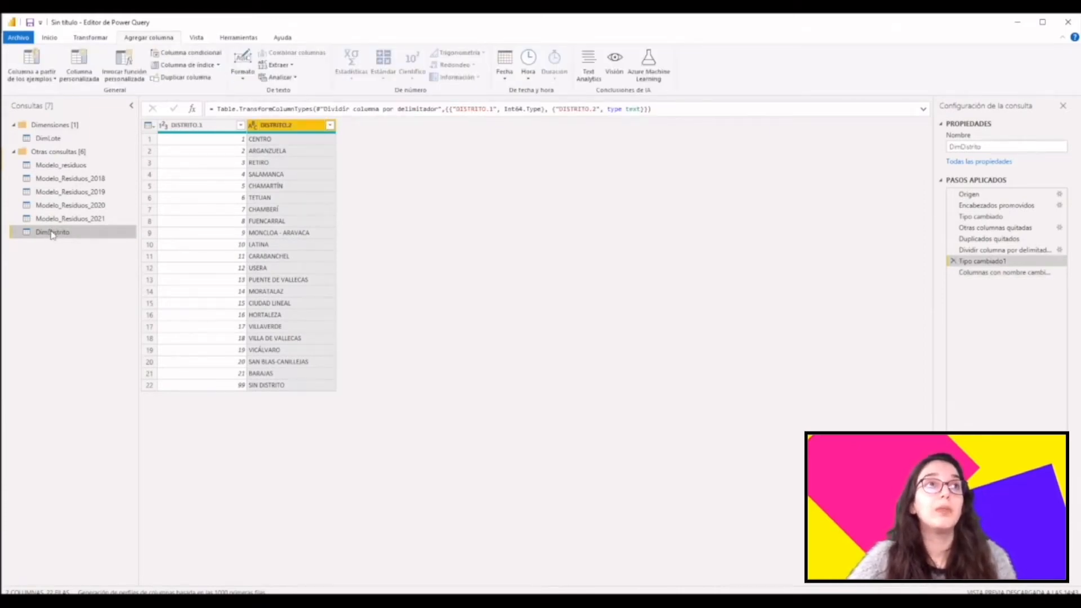
{"action": "left_click_drag", "start_coordinate": [53, 231], "coordinate": [50, 156]}
- Duplicate the Modelo_residuos query and rename the copy as DimFracción
{"action": "left_click", "coordinate": [70, 179]}
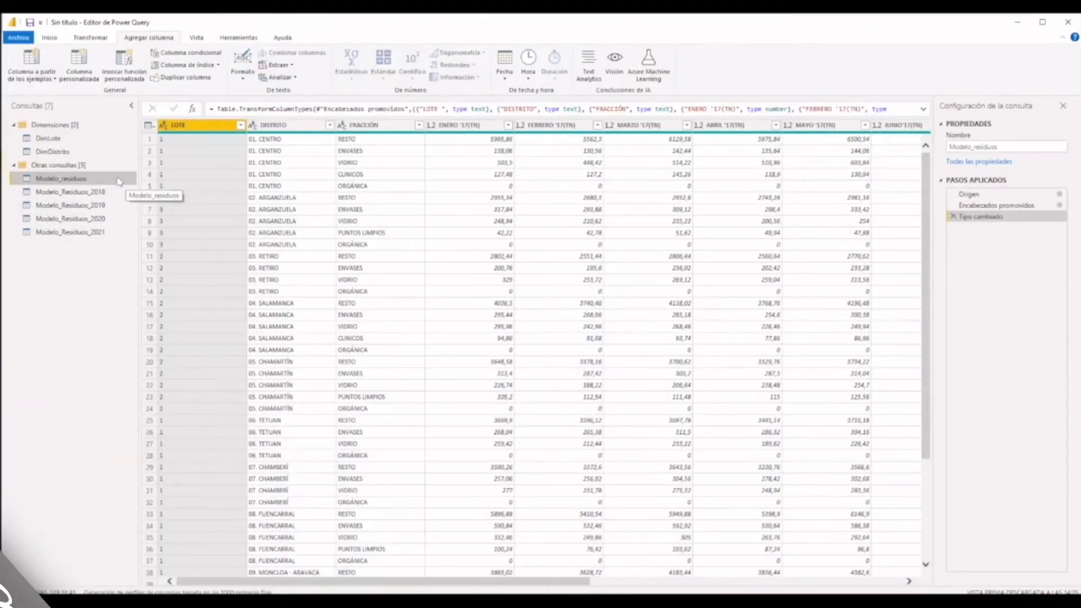
{"action": "right_click", "coordinate": [119, 179]}
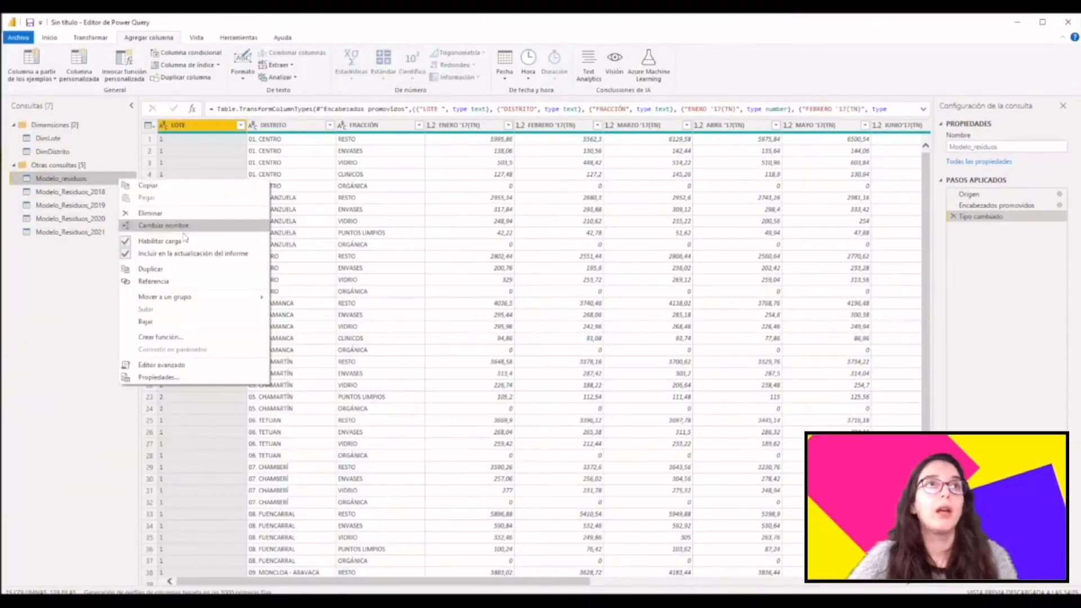
{"action": "left_click", "coordinate": [166, 271]}
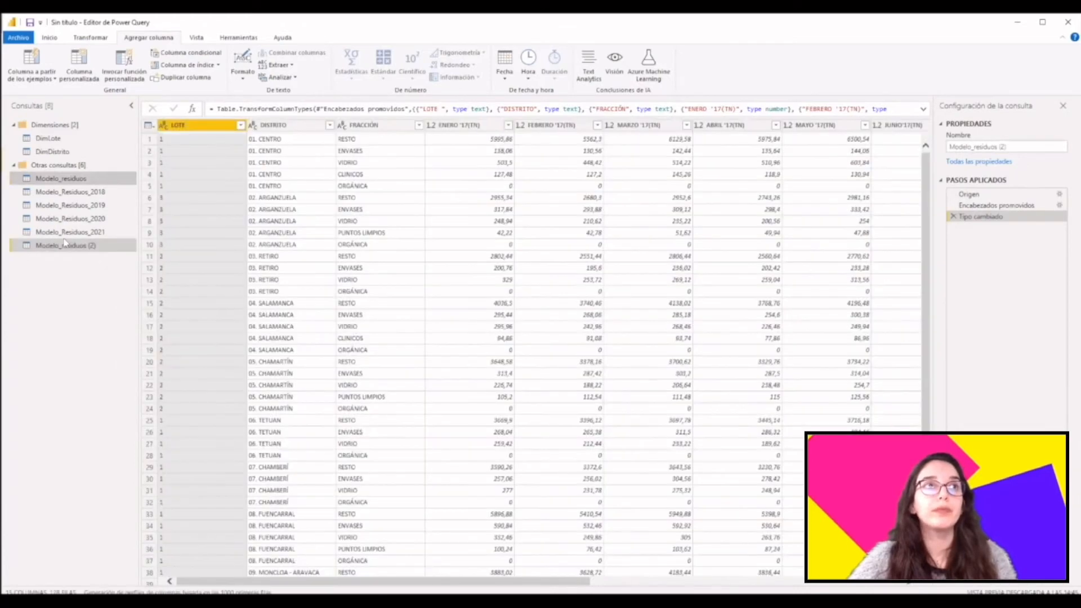
{"action": "double_click", "coordinate": [62, 245]}
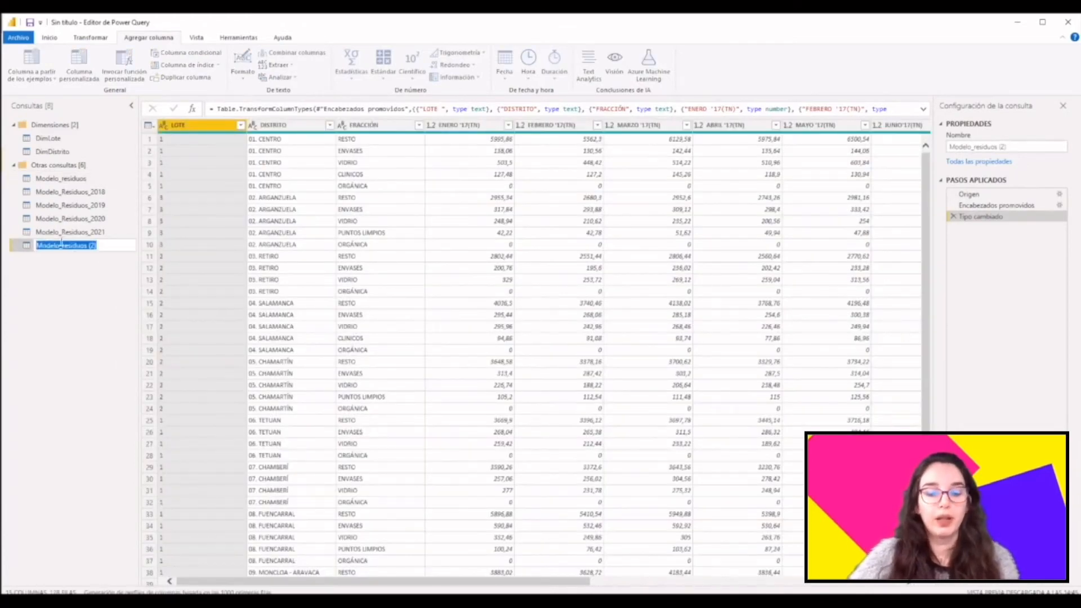
{"action": "type", "text": "DimFracci"}
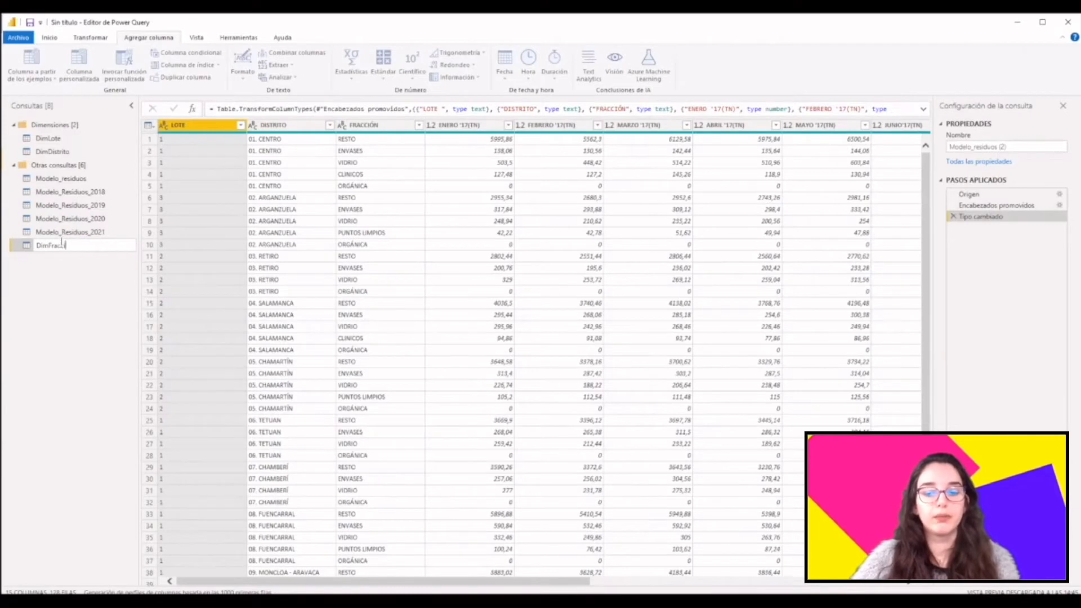
{"action": "type", "text": "ón"}
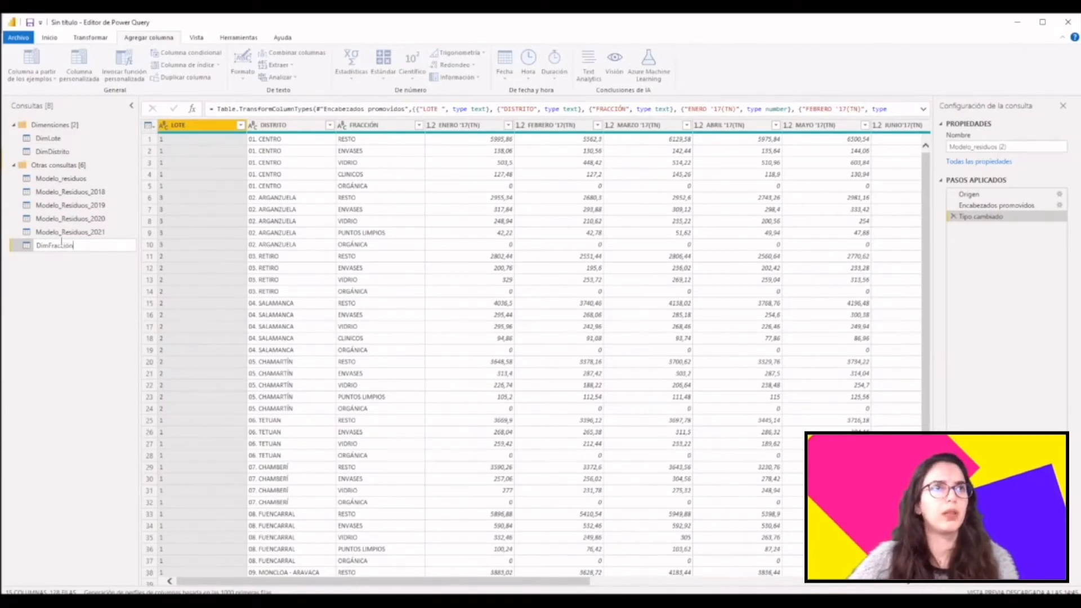
{"action": "left_click", "coordinate": [20, 343]}
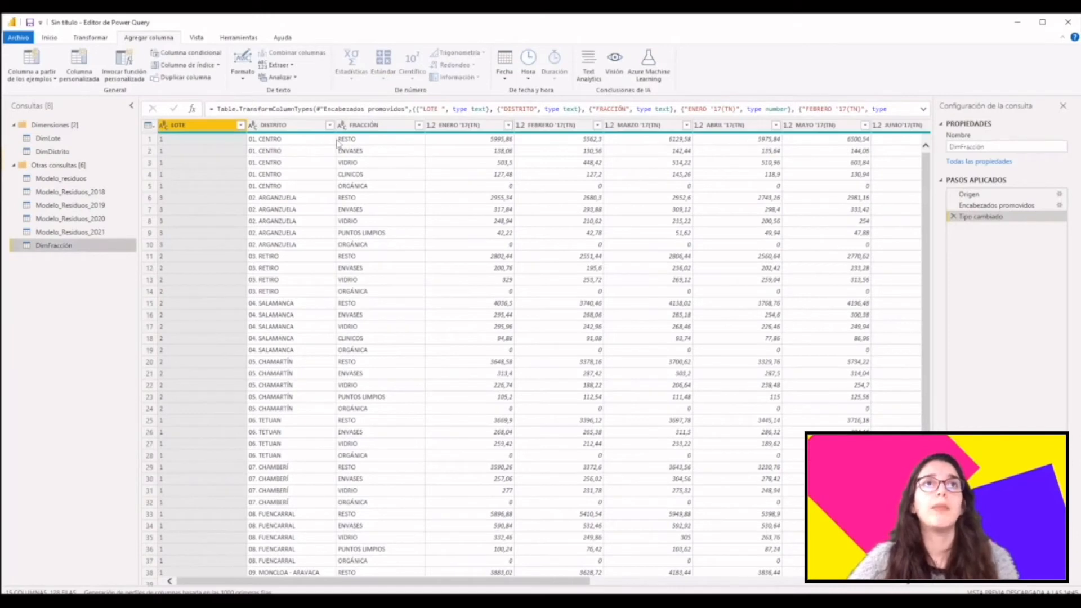
- Keep only the FRACCIÓN column in the DimFracción query and remove its duplicate rows
{"action": "left_click", "coordinate": [377, 126]}
{"action": "right_click", "coordinate": [377, 126]}
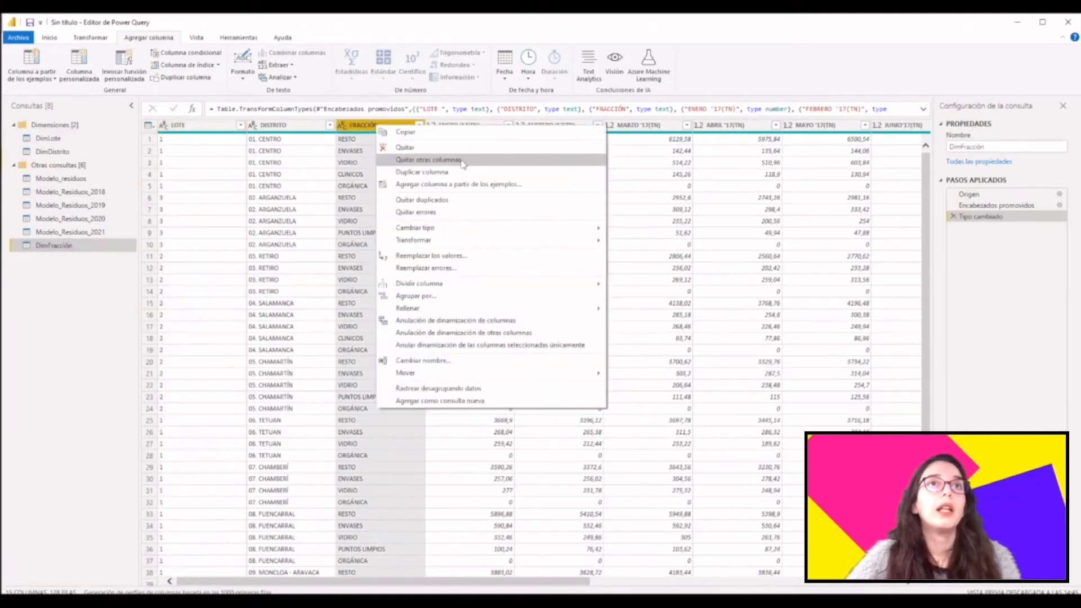
{"action": "left_click", "coordinate": [462, 162]}
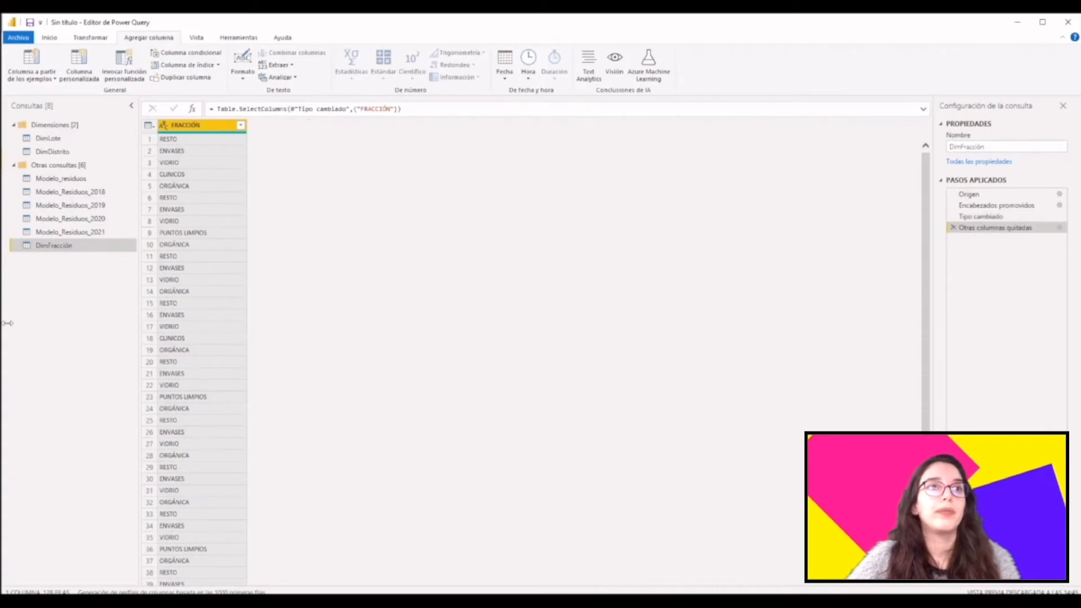
{"action": "left_click", "coordinate": [151, 128]}
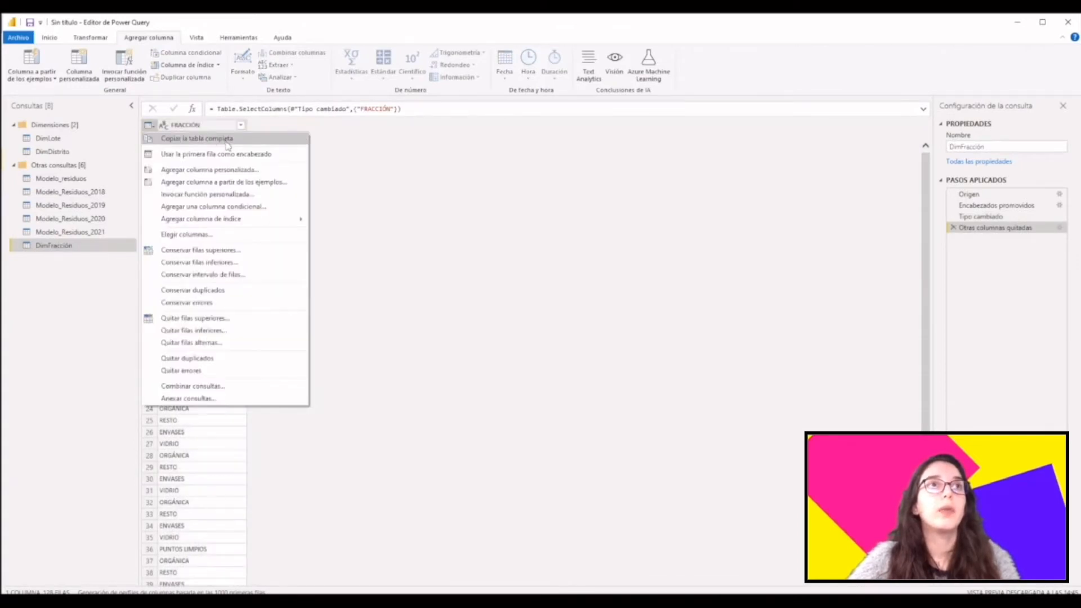
{"action": "left_click", "coordinate": [192, 358]}
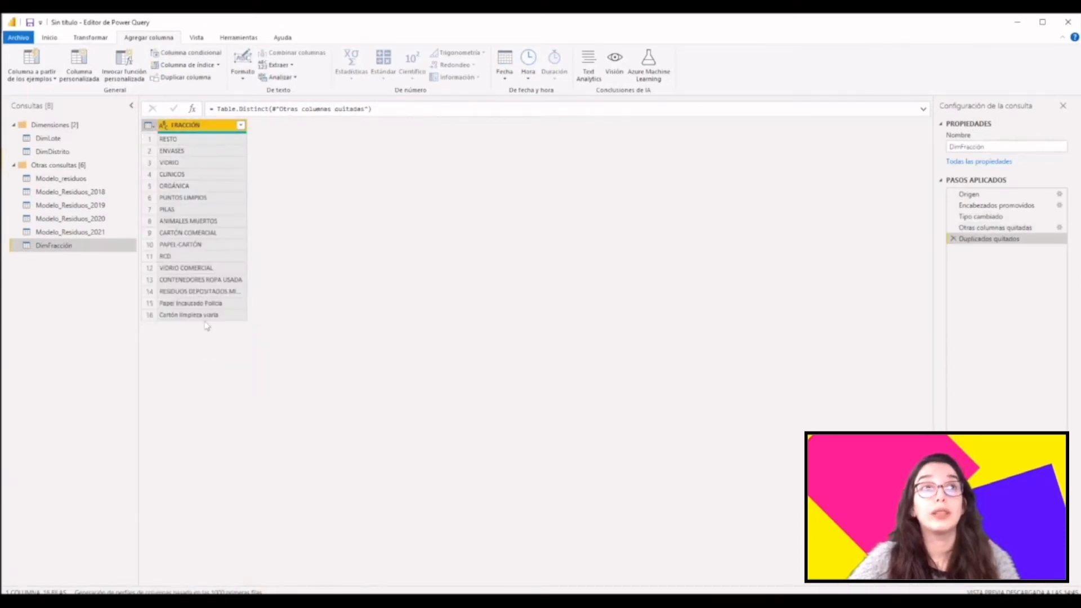
- Rename the FRACCIÓN column of DimFracción as Nombre_FRACCIÓN
{"action": "double_click", "coordinate": [172, 127]}
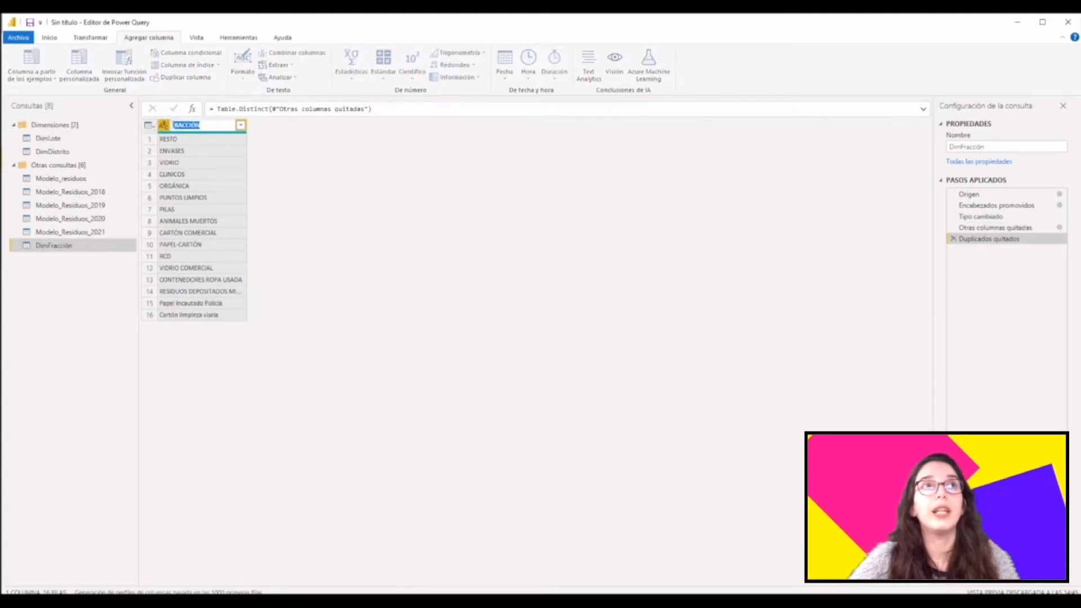
{"action": "type", "text": "Nom"}
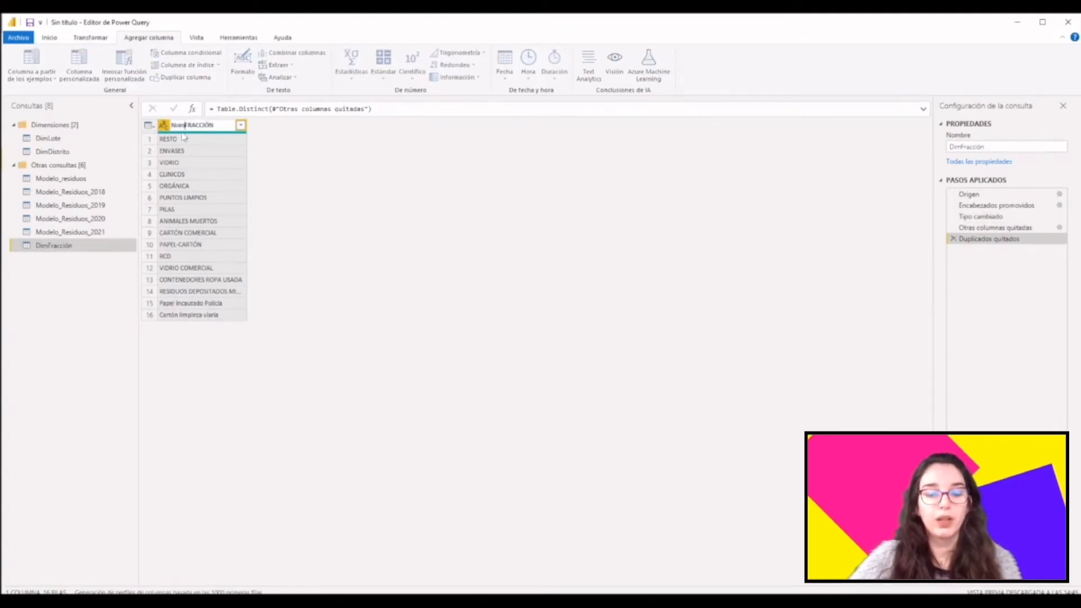
{"action": "type", "text": "bre_"}
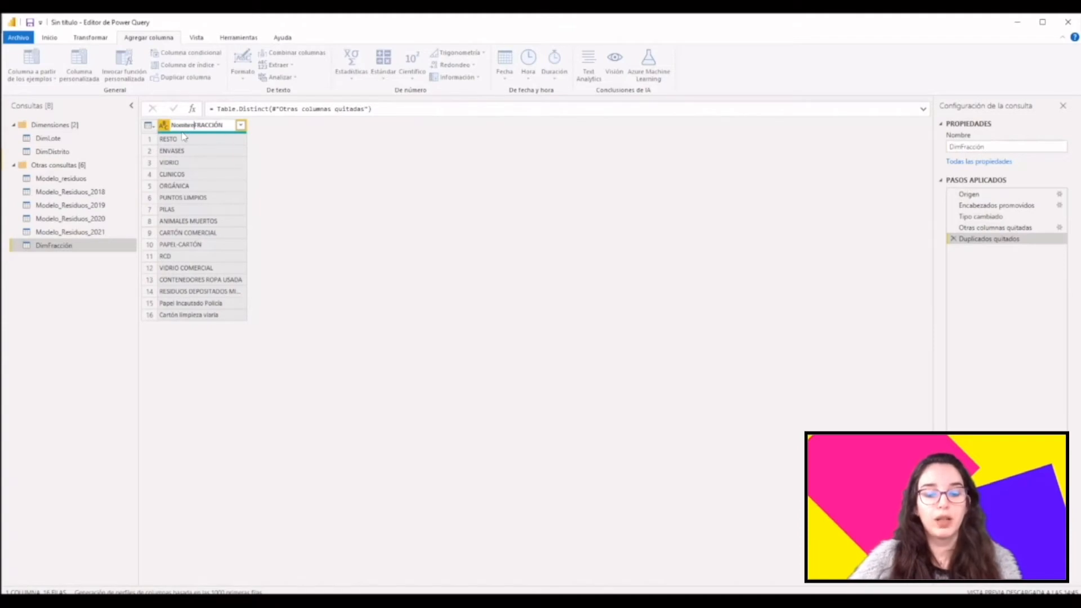
{"action": "key", "text": "Return"}
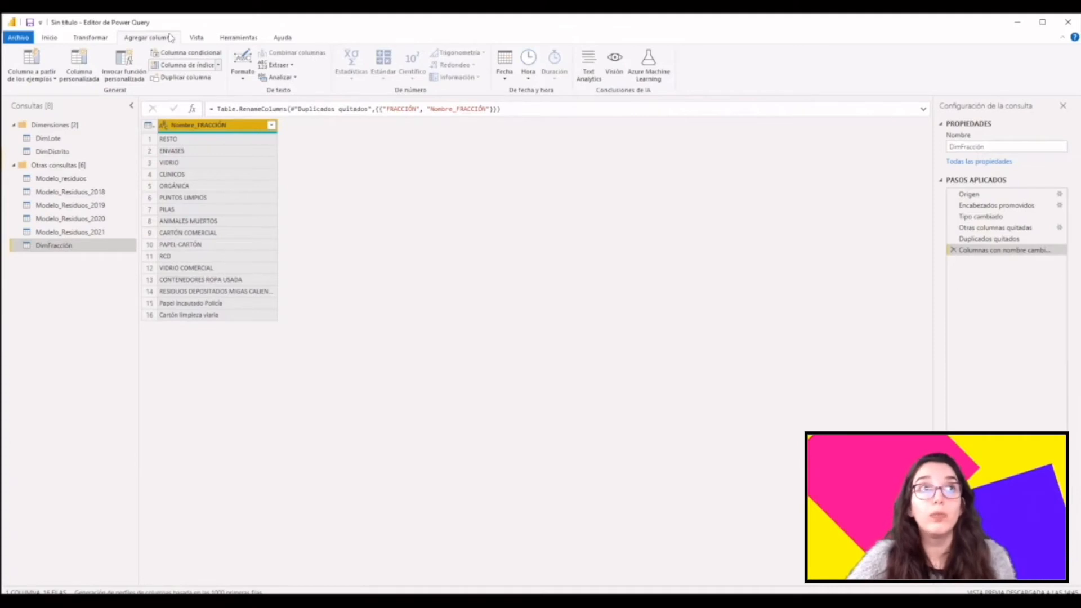
- Add an index column starting from 1 to DimFracción and rename it as ID_Fracción
{"action": "left_click", "coordinate": [219, 68]}
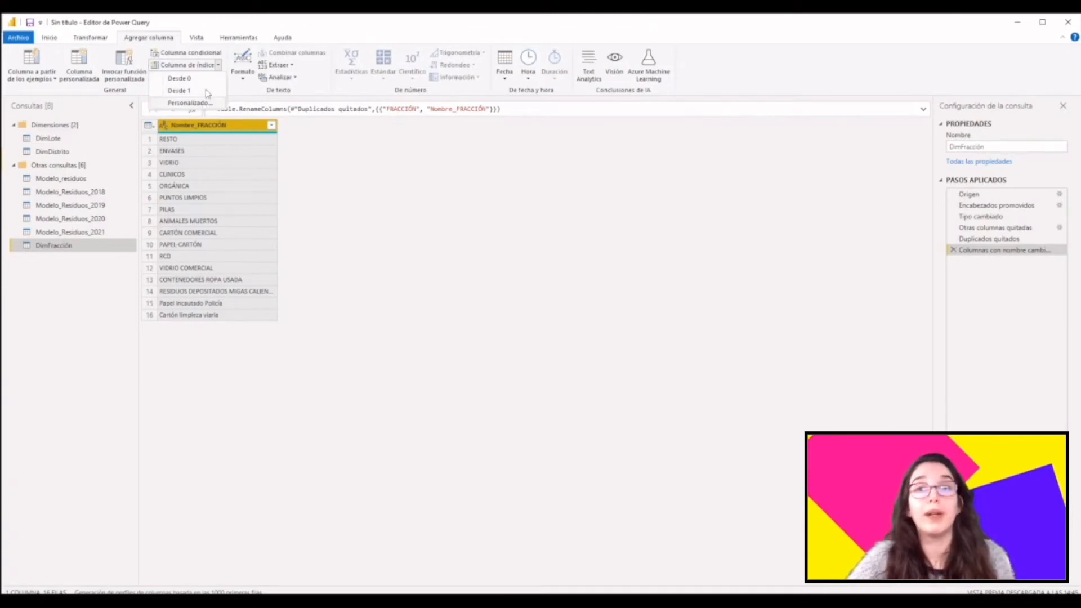
{"action": "left_click", "coordinate": [207, 93]}
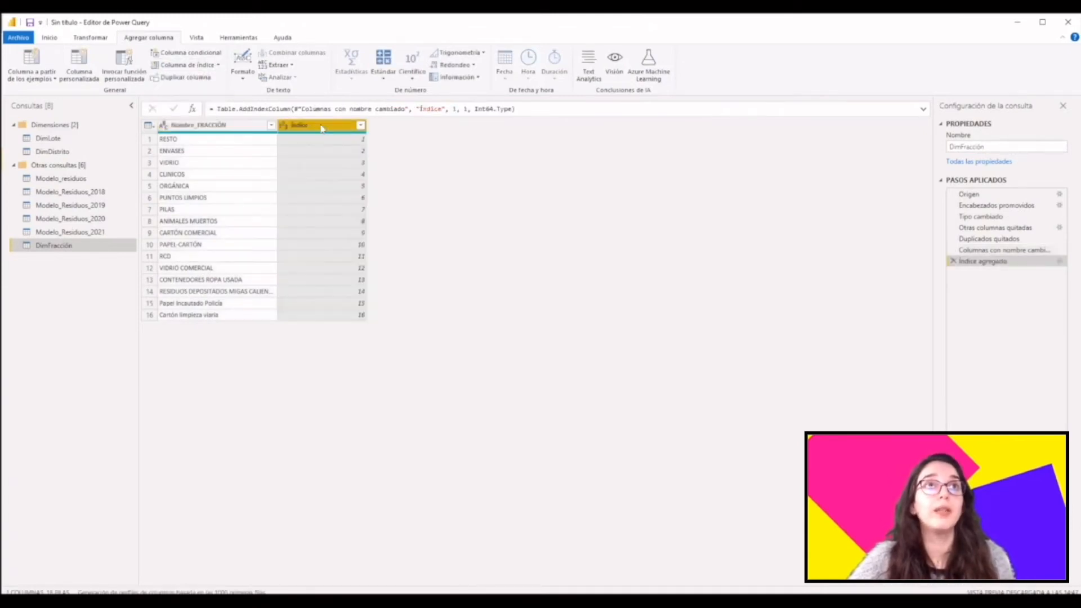
{"action": "double_click", "coordinate": [316, 125]}
{"action": "type", "text": "ID_Frac"}
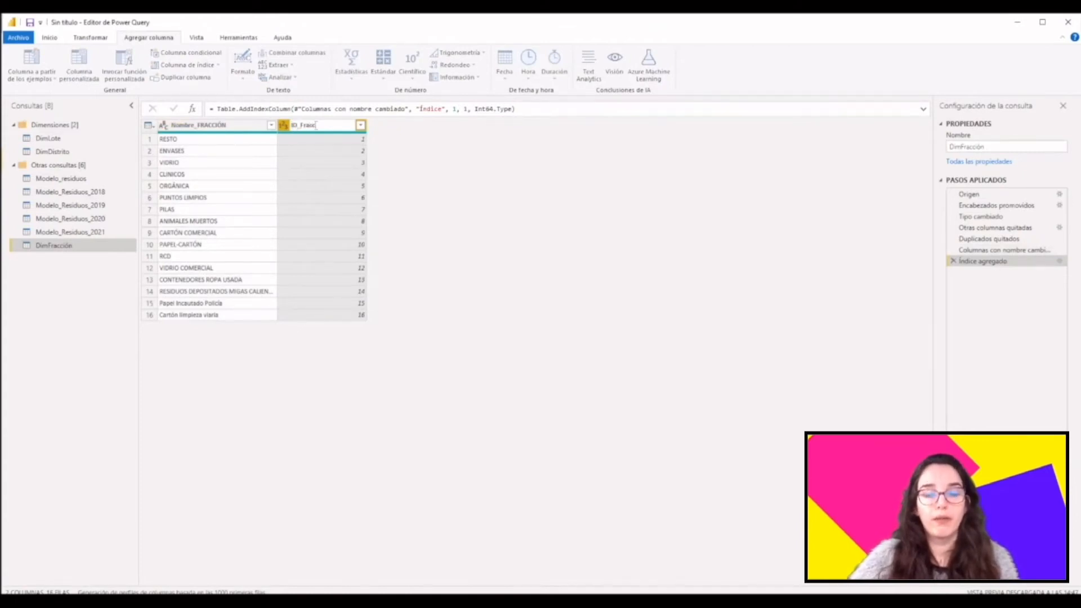
{"action": "type", "text": "ción"}
{"action": "key", "text": "Return"}
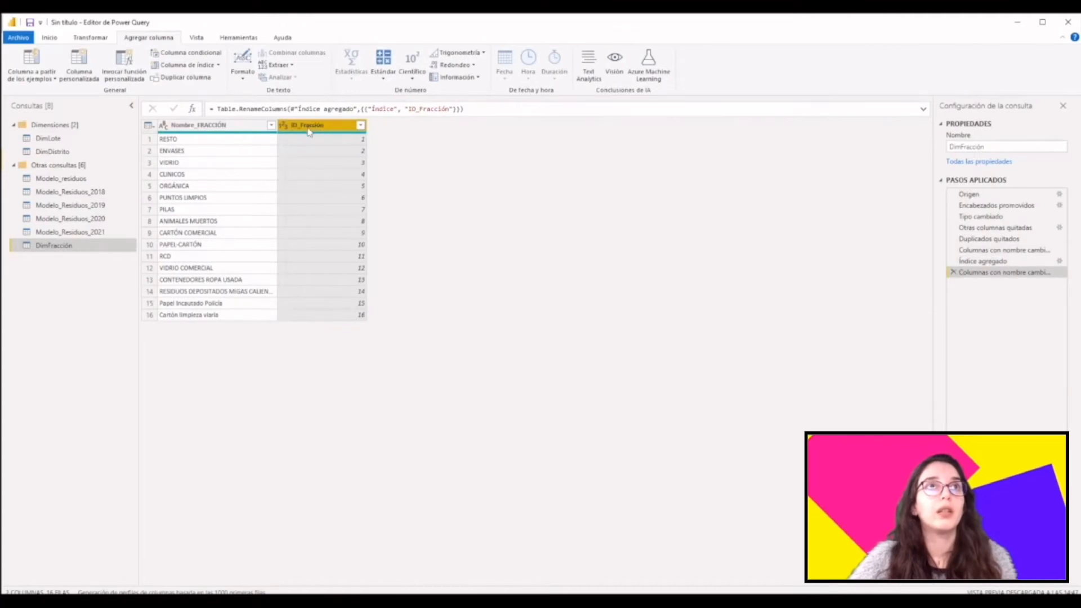
- Place the ID_Fracción column before Nombre_FRACCIÓN and move the DimFracción query into the Dimensiones group
{"action": "left_click_drag", "start_coordinate": [310, 127], "coordinate": [191, 125]}
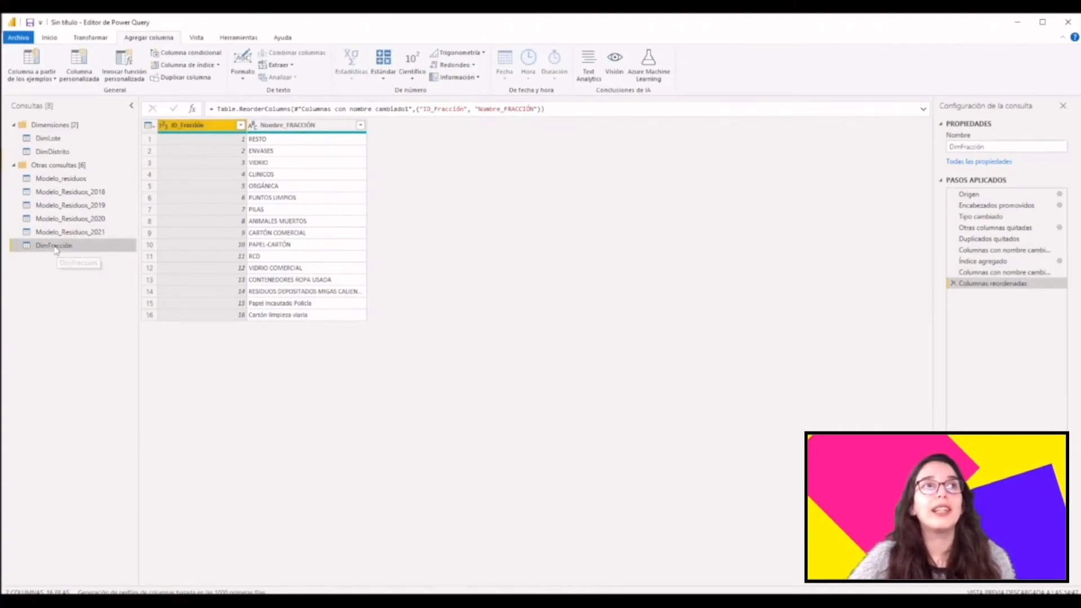
{"action": "left_click_drag", "start_coordinate": [55, 247], "coordinate": [48, 159]}
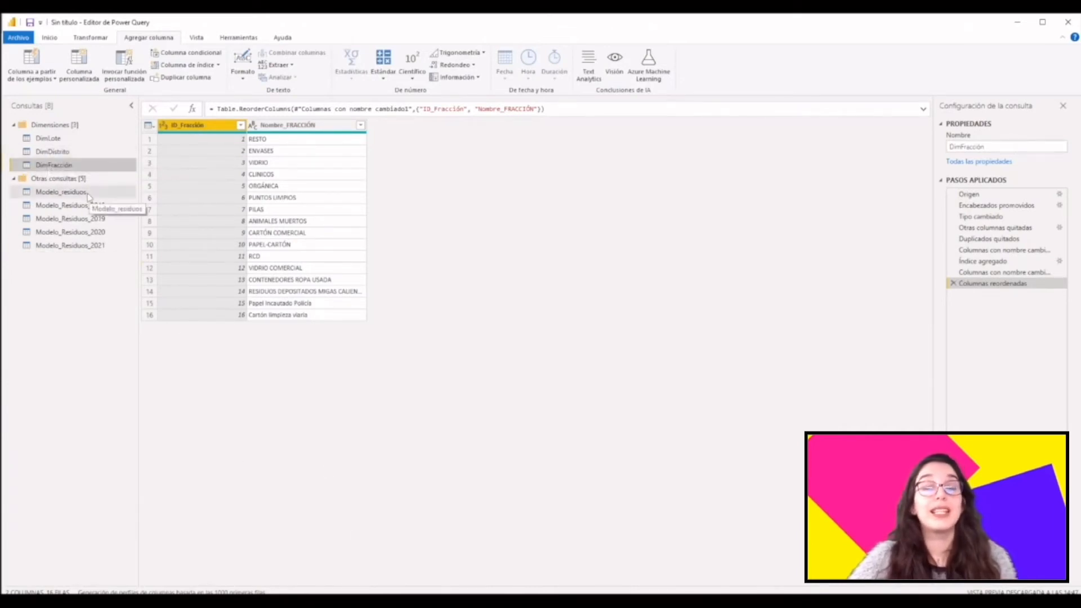
- Unpivot all columns of the Modelo_residuos query other than LOTE, DISTRITO and FRACCIÓN
{"action": "left_click", "coordinate": [62, 192]}
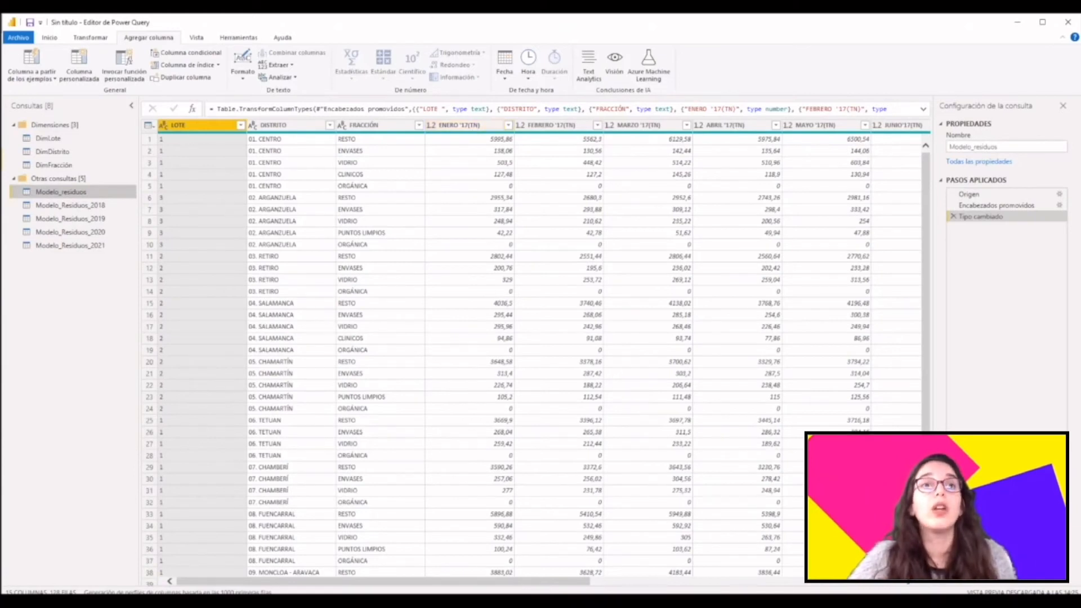
{"action": "scroll", "coordinate": [545, 352], "scroll_direction": "right", "scroll_amount": 5}
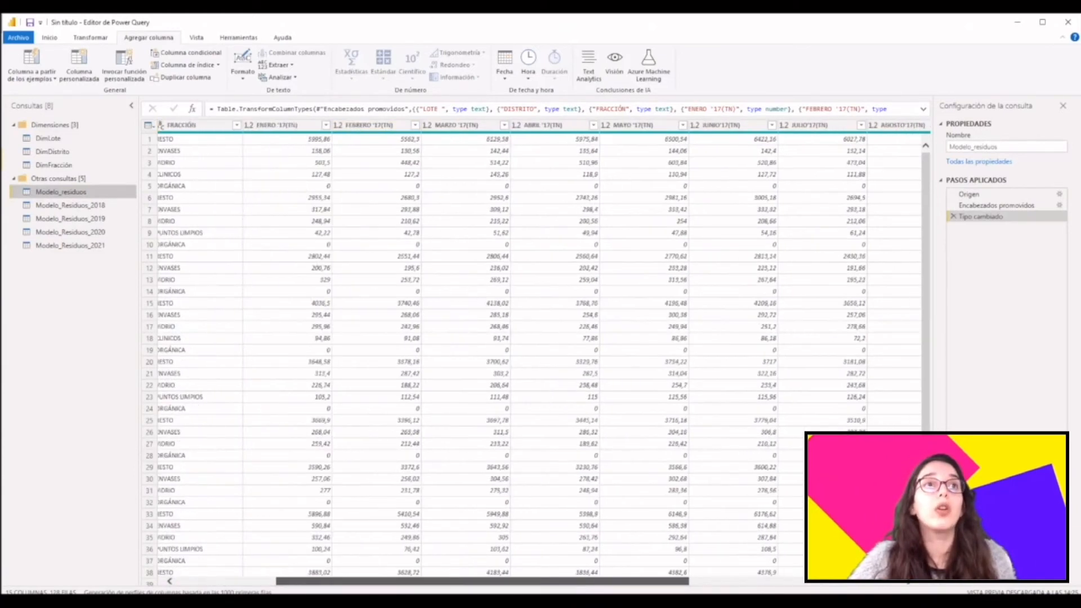
{"action": "scroll", "coordinate": [545, 351], "scroll_direction": "right", "scroll_amount": 1}
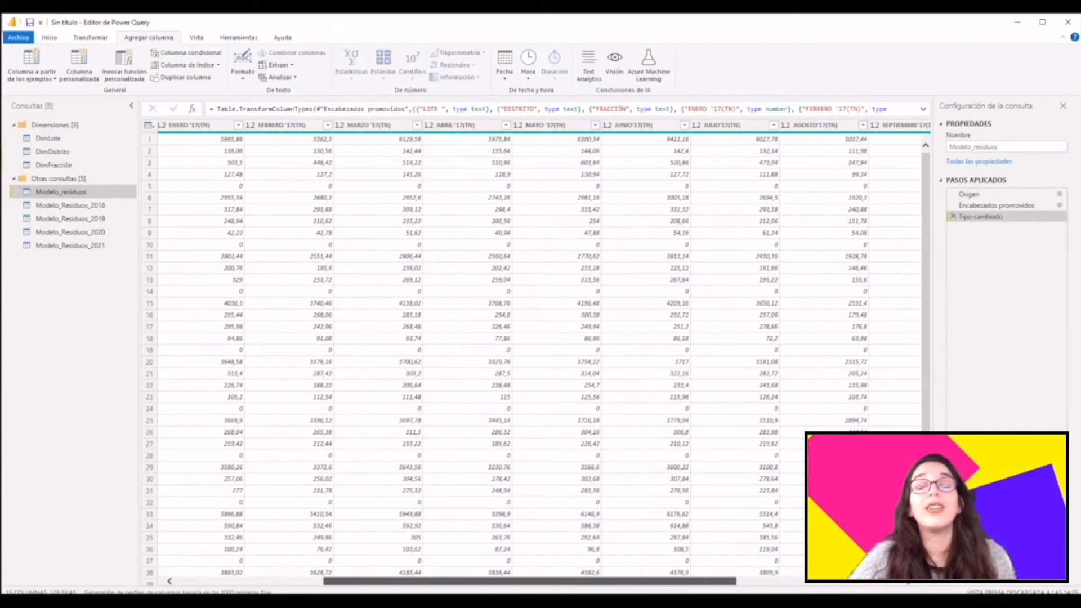
{"action": "scroll", "coordinate": [290, 247], "scroll_direction": "left", "scroll_amount": 6}
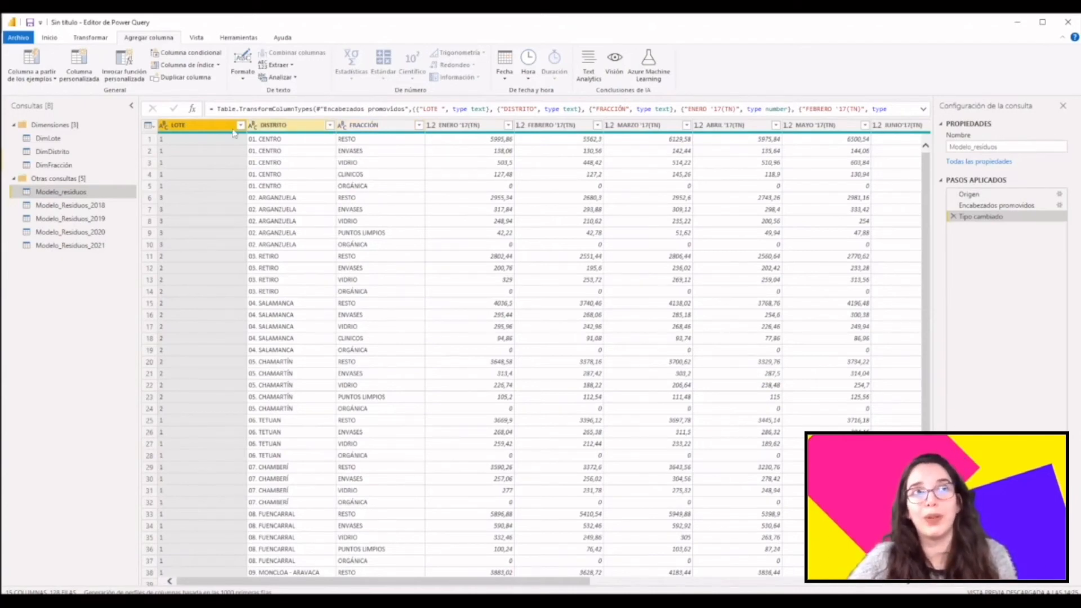
{"action": "left_click", "coordinate": [280, 126], "text": "ctrl"}
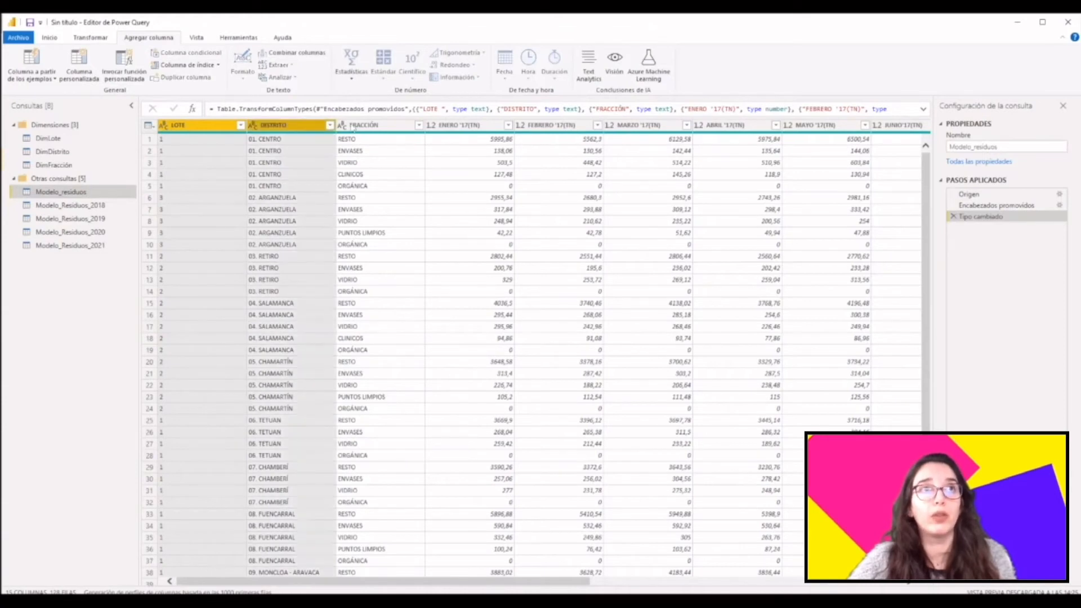
{"action": "left_click", "coordinate": [386, 126], "text": "ctrl"}
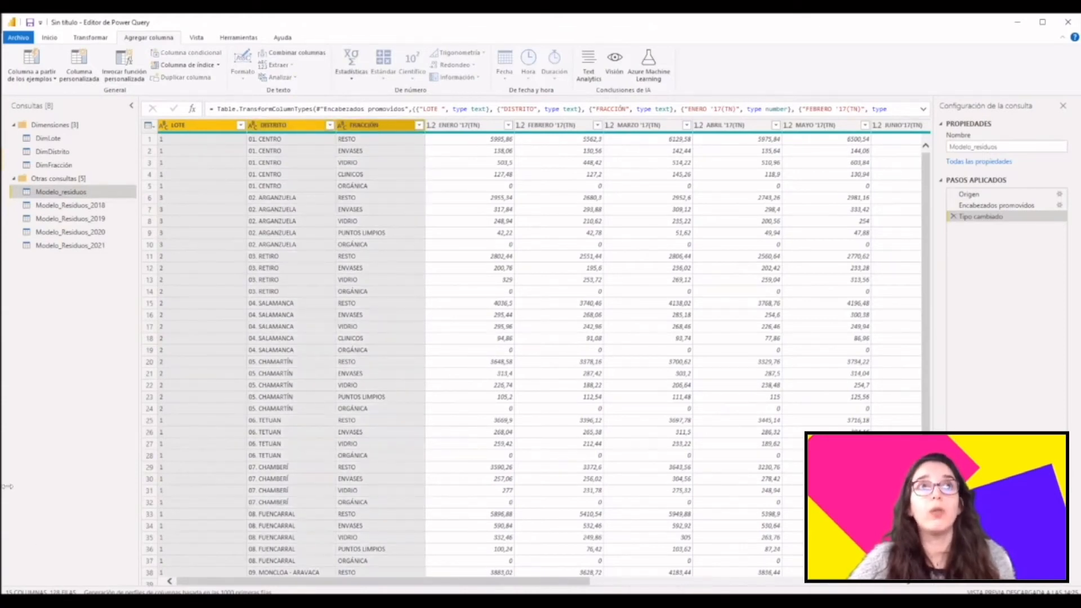
{"action": "right_click", "coordinate": [363, 132]}
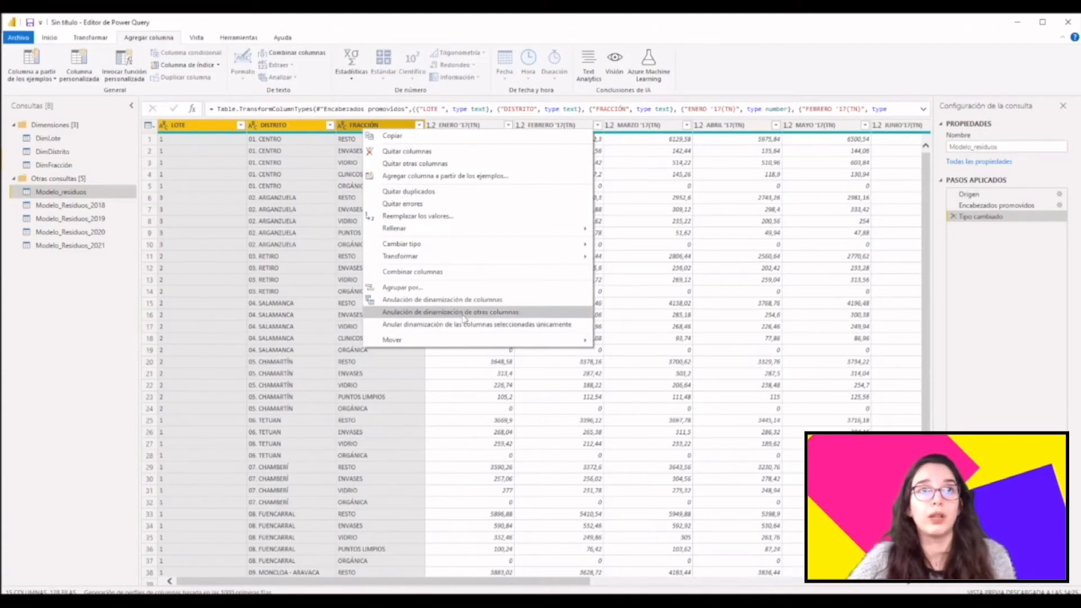
{"action": "left_click", "coordinate": [463, 313]}
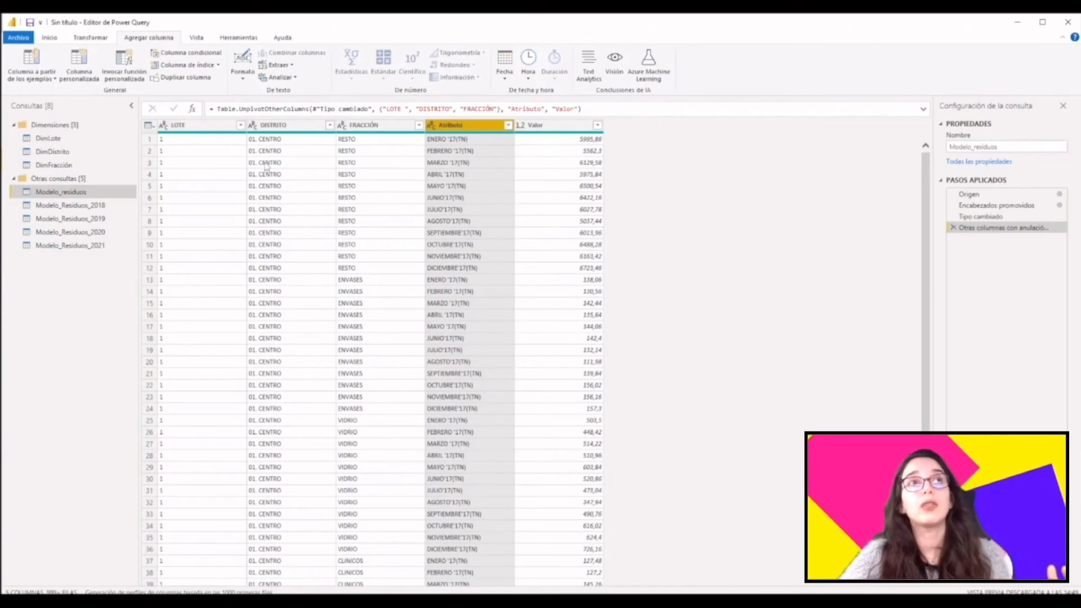
- Examine the unpivoted columns of Modelo_residuos and compare their structure with the 2018, 2019, 2020 and 2021 Modelo_Residuos queries
{"action": "left_click", "coordinate": [192, 124]}
{"action": "left_click", "coordinate": [314, 125]}
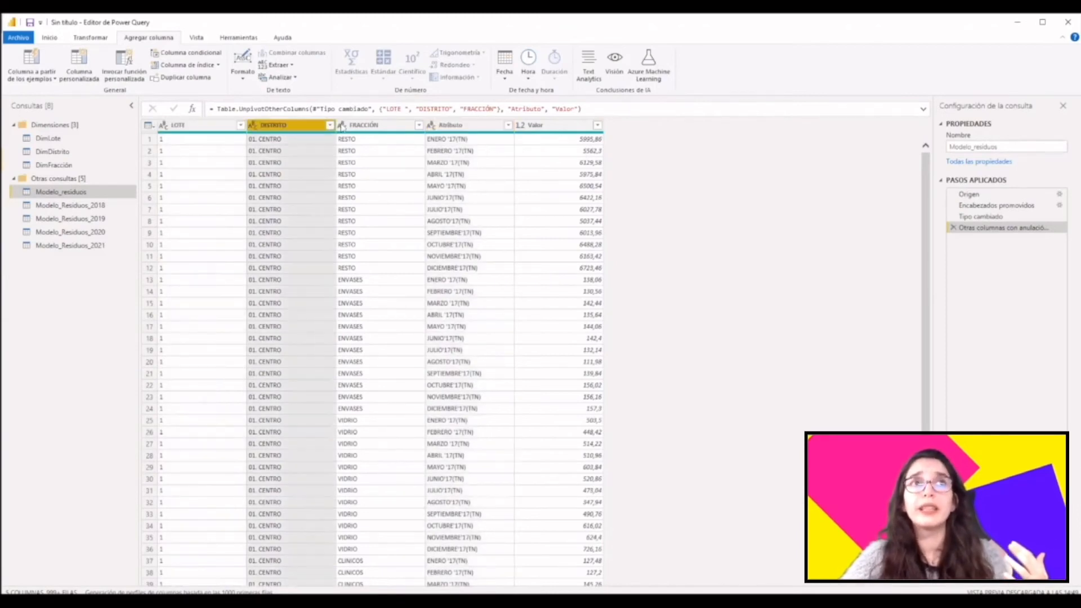
{"action": "left_click", "coordinate": [382, 125]}
{"action": "left_click", "coordinate": [467, 125]}
{"action": "left_click", "coordinate": [582, 128]}
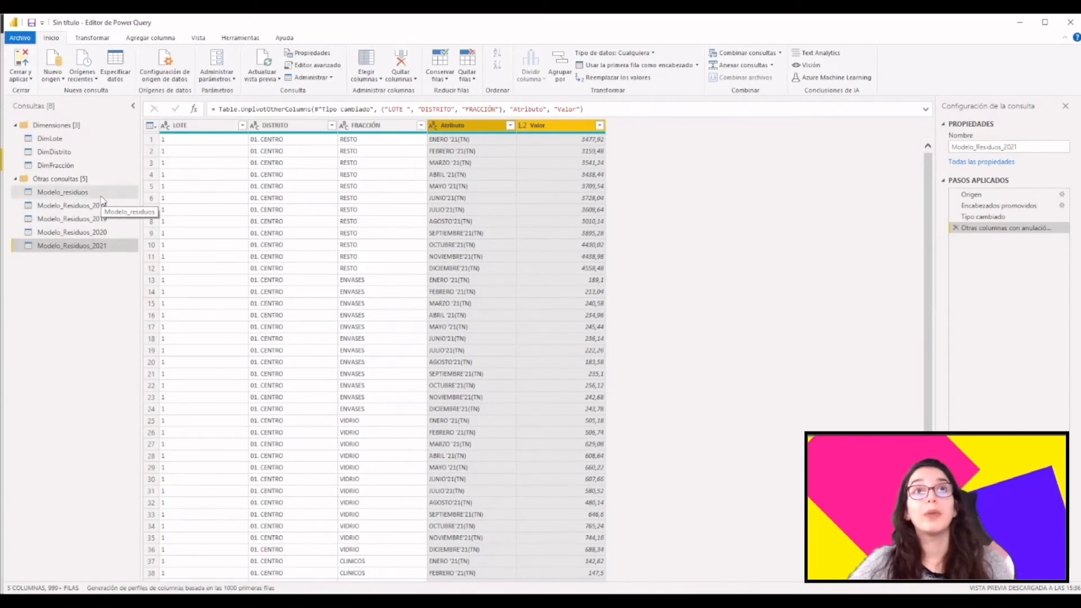
{"action": "left_click", "coordinate": [101, 197]}
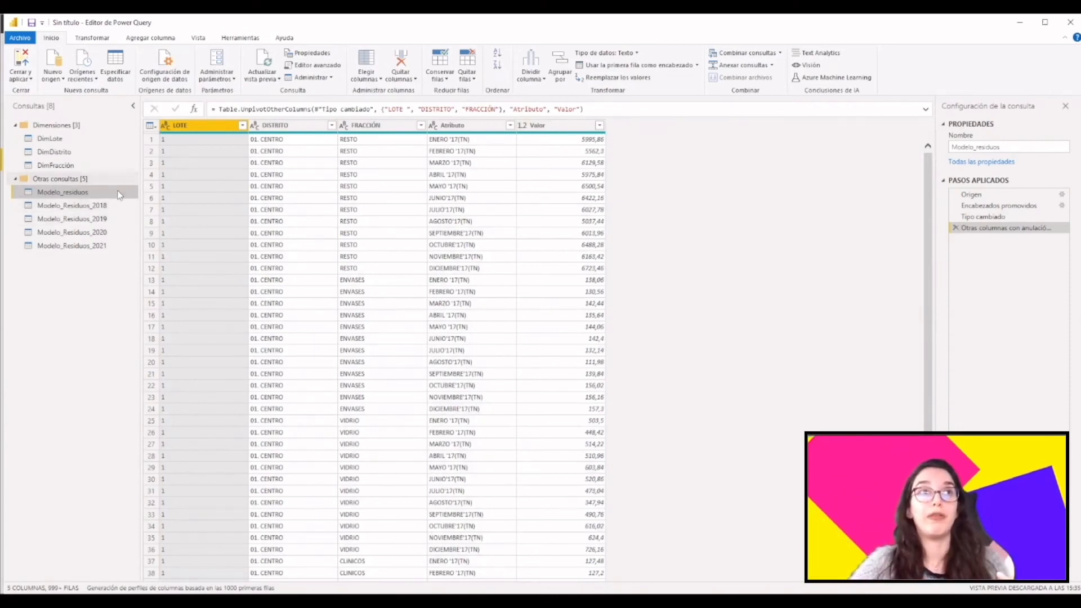
{"action": "left_click", "coordinate": [87, 205]}
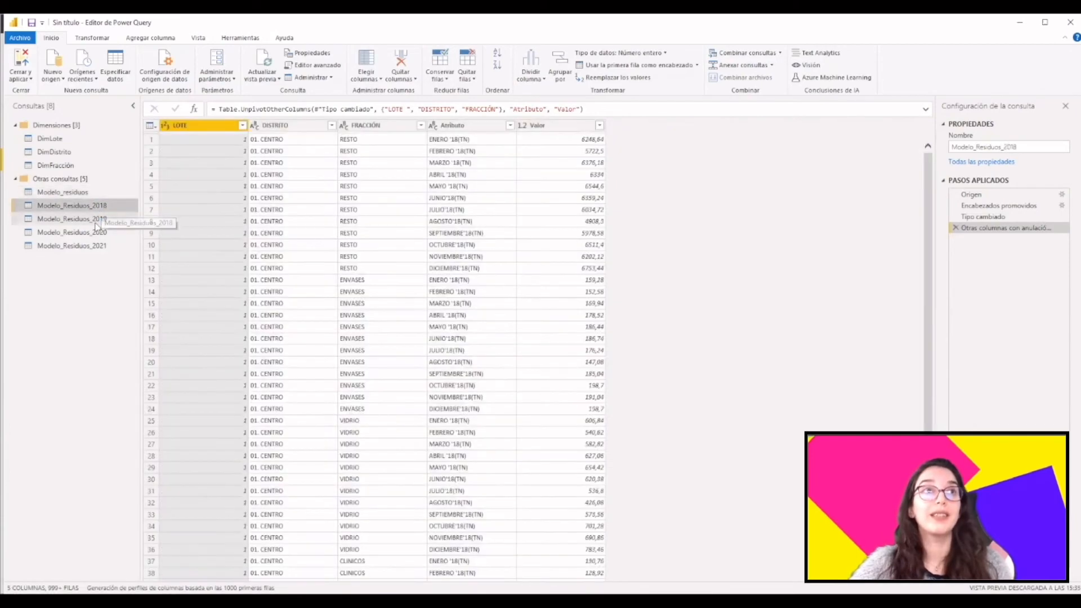
{"action": "left_click", "coordinate": [98, 219]}
{"action": "left_click", "coordinate": [99, 232]}
{"action": "left_click", "coordinate": [100, 247]}
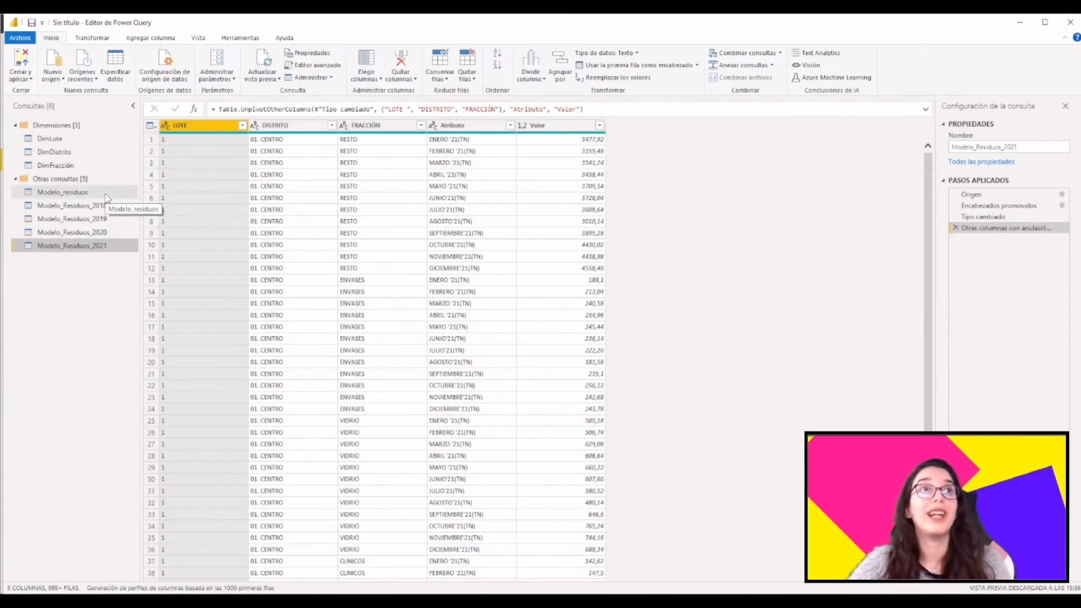
{"action": "left_click", "coordinate": [106, 194]}
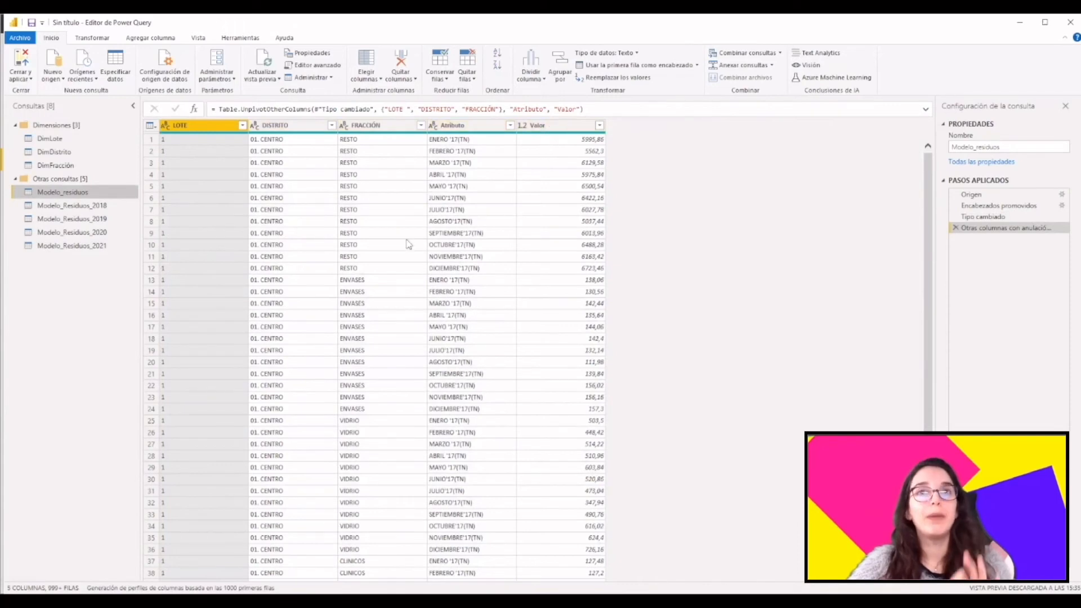
- Compare the column types of the yearly waste queries and set the LOTE column of Modelo_Residuos_2018 to Text
{"action": "left_click", "coordinate": [82, 219]}
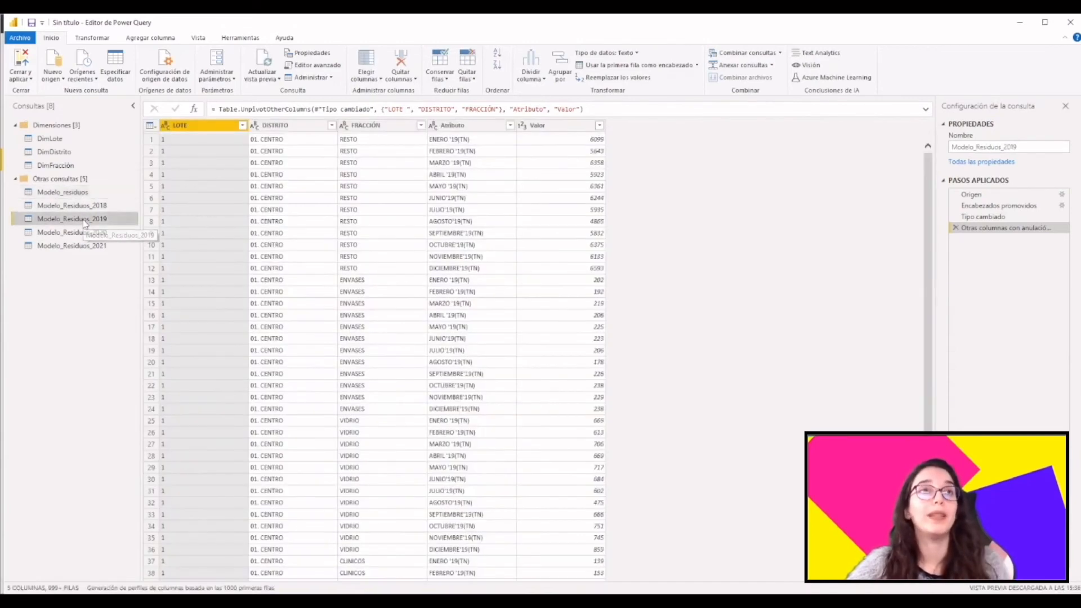
{"action": "left_click", "coordinate": [83, 248]}
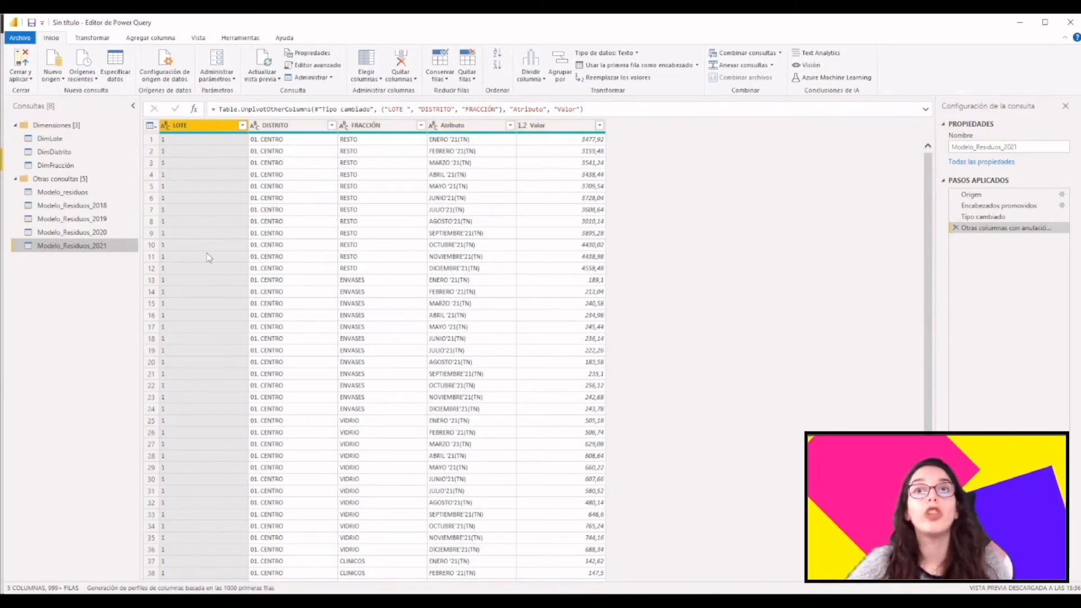
{"action": "left_click", "coordinate": [80, 235]}
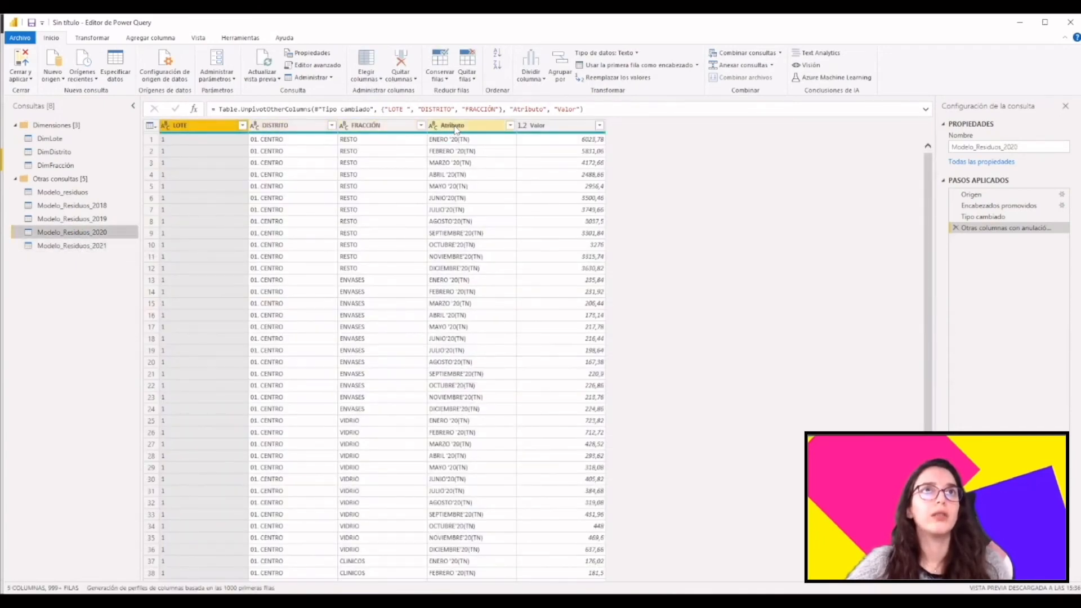
{"action": "left_click", "coordinate": [55, 218]}
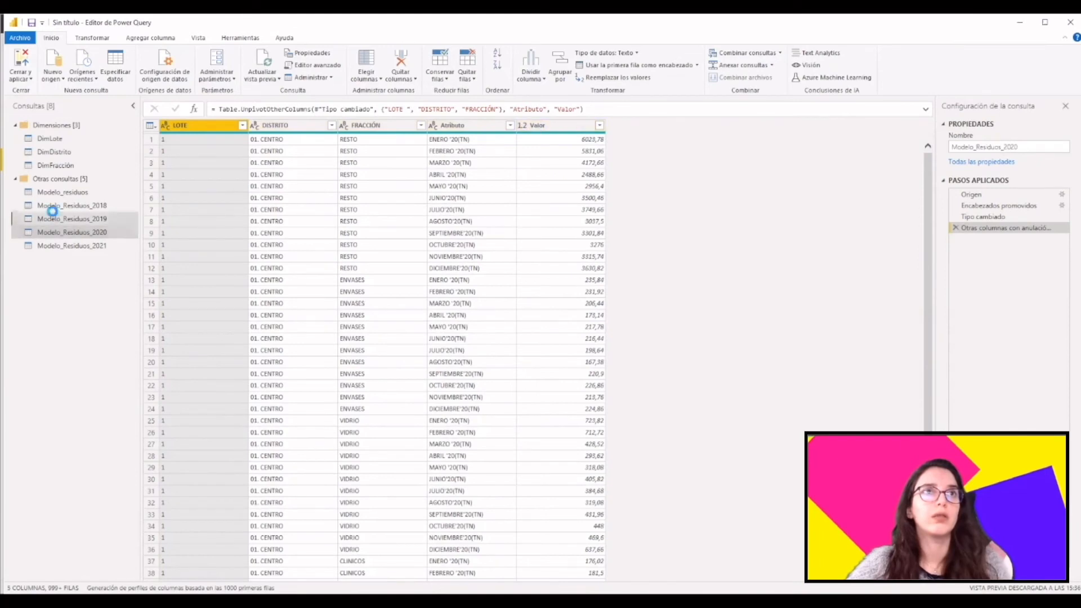
{"action": "left_click", "coordinate": [56, 204]}
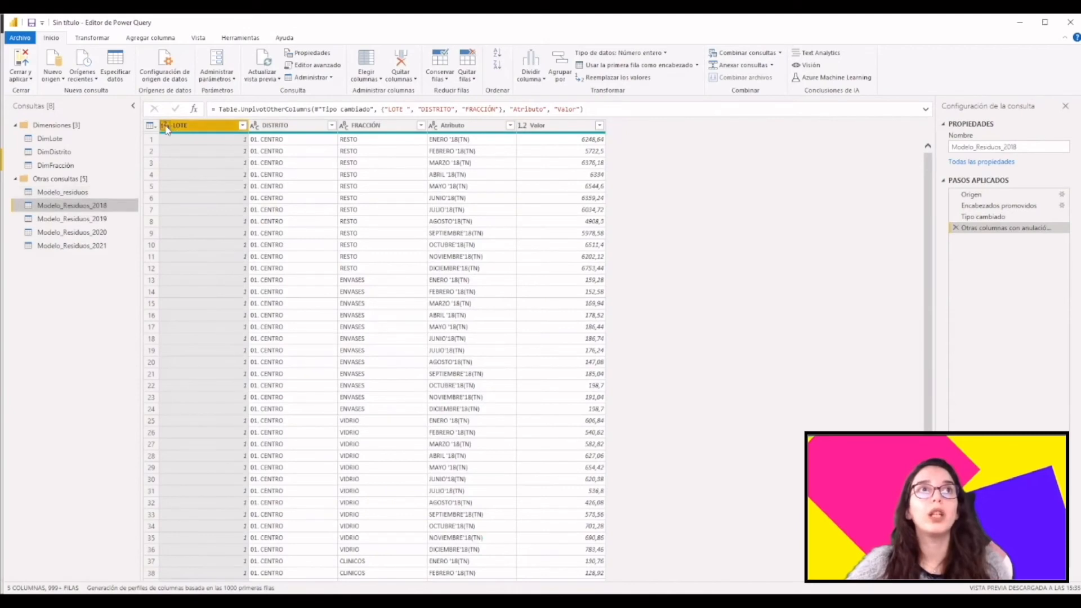
{"action": "left_click", "coordinate": [166, 126]}
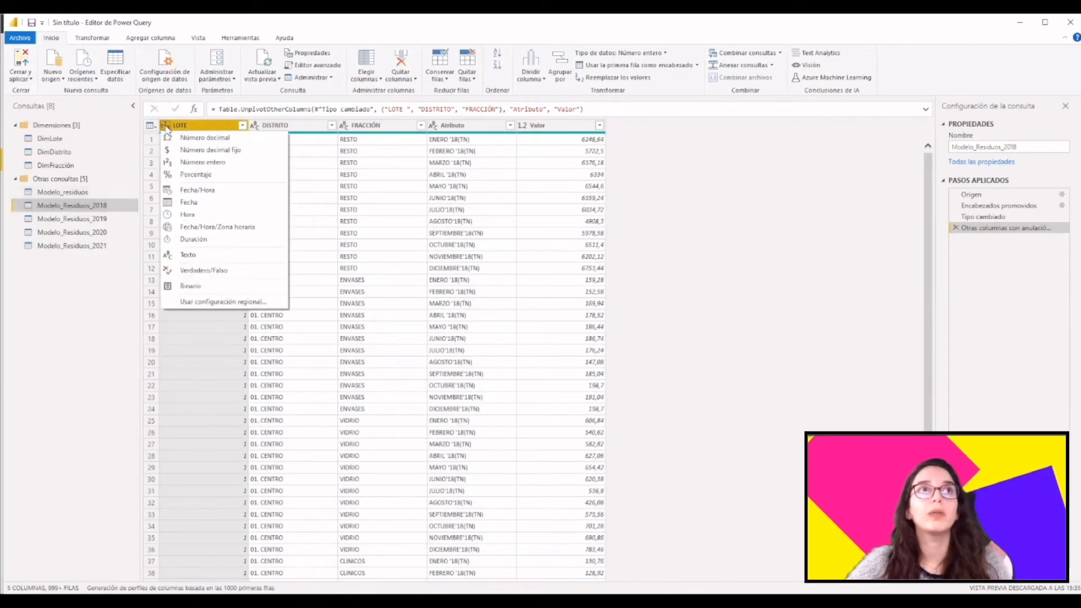
{"action": "left_click", "coordinate": [200, 259]}
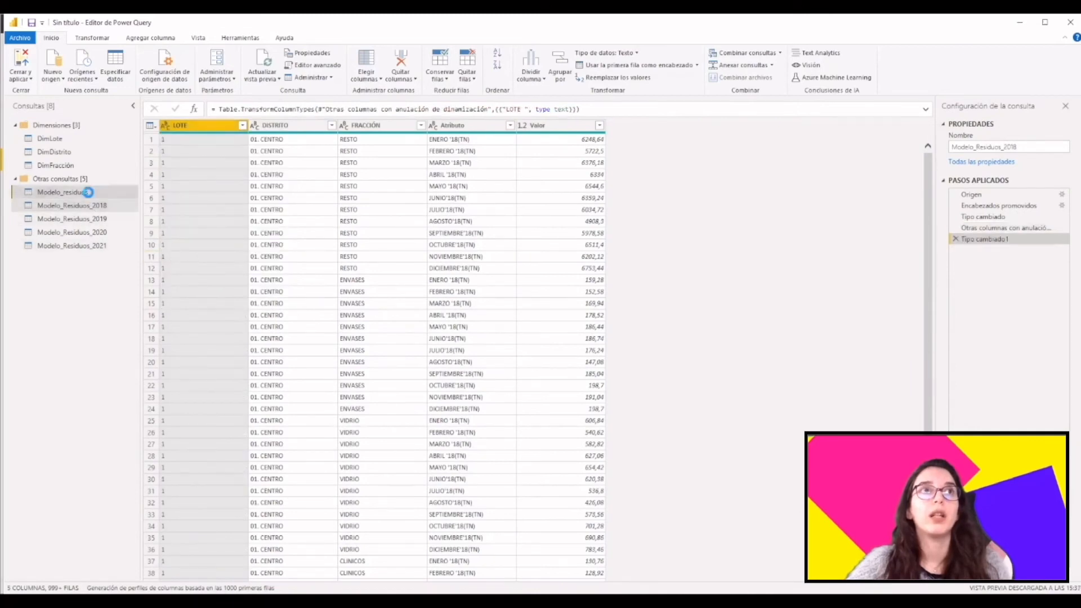
- Append Modelo_residuos, Modelo_Residuos_2018, Modelo_Residuos_2019, Modelo_Residuos_2020 and Modelo_Residuos_2021 into one new query
{"action": "left_click", "coordinate": [87, 192]}
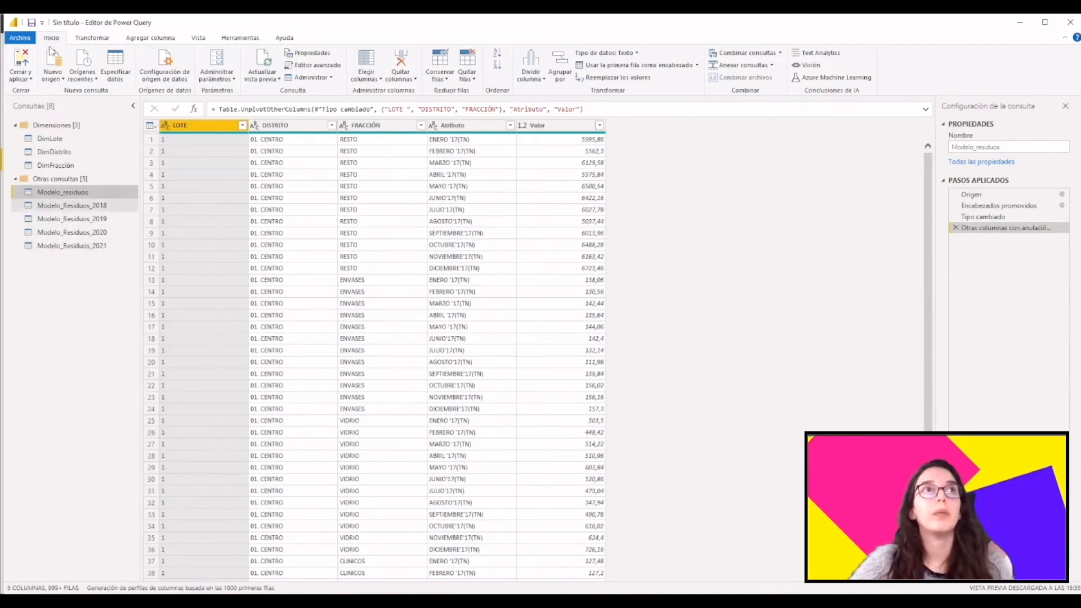
{"action": "left_click", "coordinate": [771, 66]}
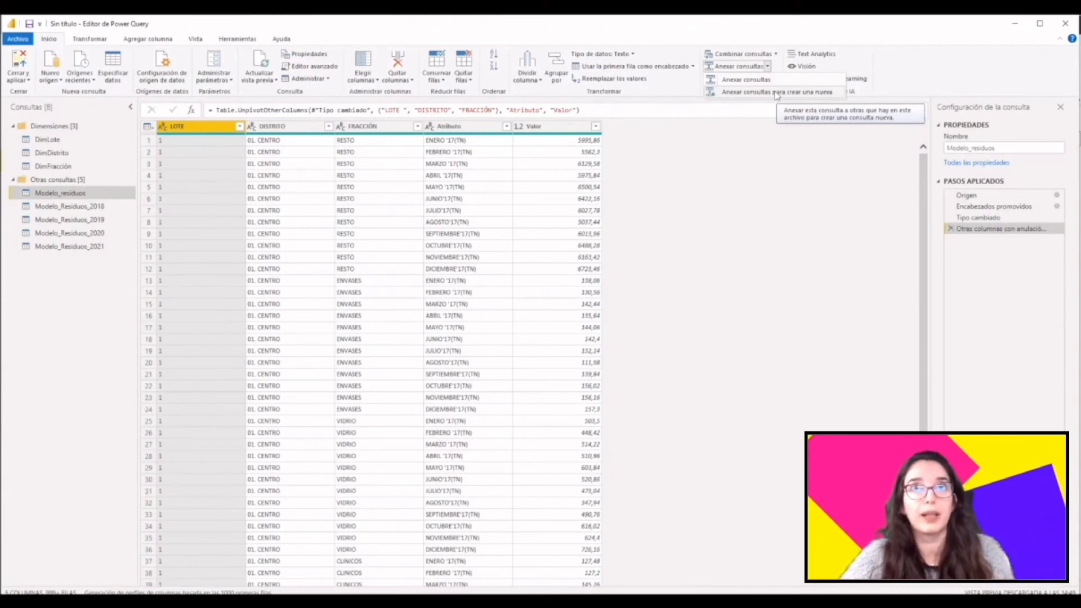
{"action": "left_click", "coordinate": [777, 92]}
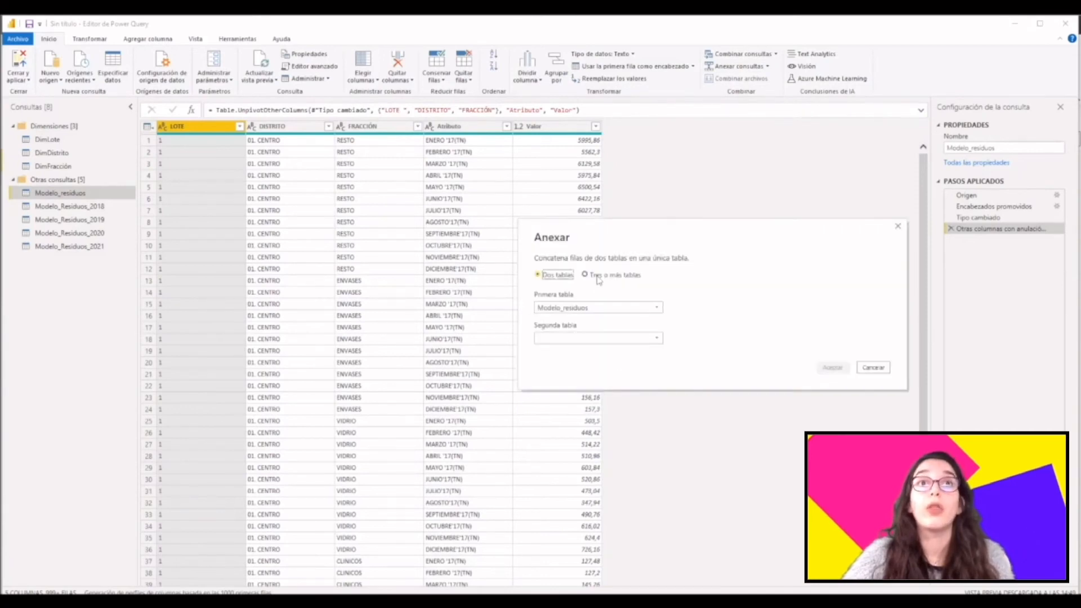
{"action": "left_click", "coordinate": [598, 278]}
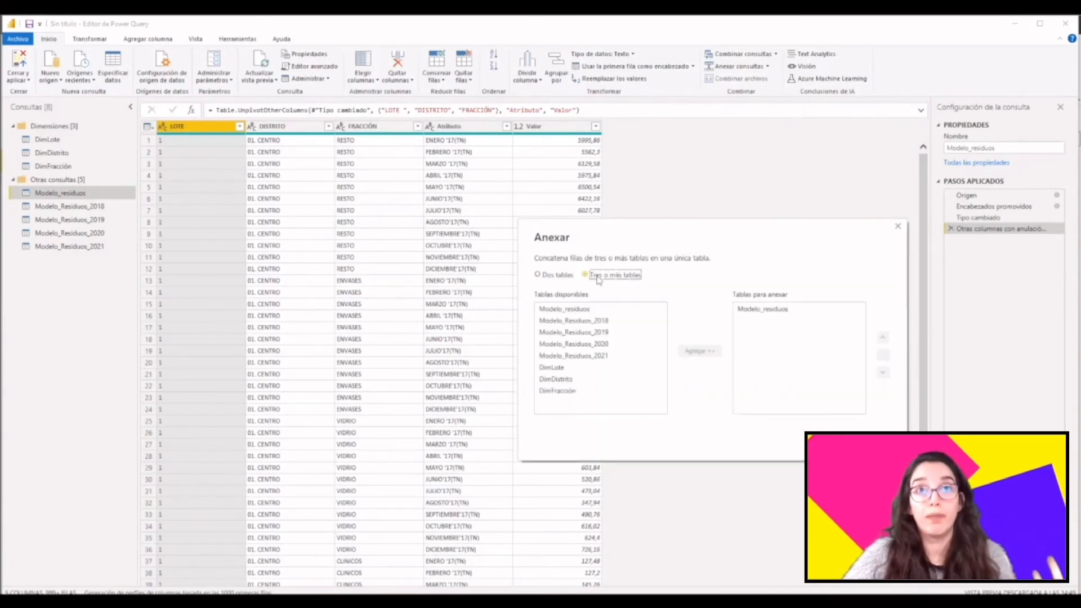
{"action": "left_click", "coordinate": [590, 323]}
{"action": "left_click", "coordinate": [698, 351]}
{"action": "left_click", "coordinate": [624, 332]}
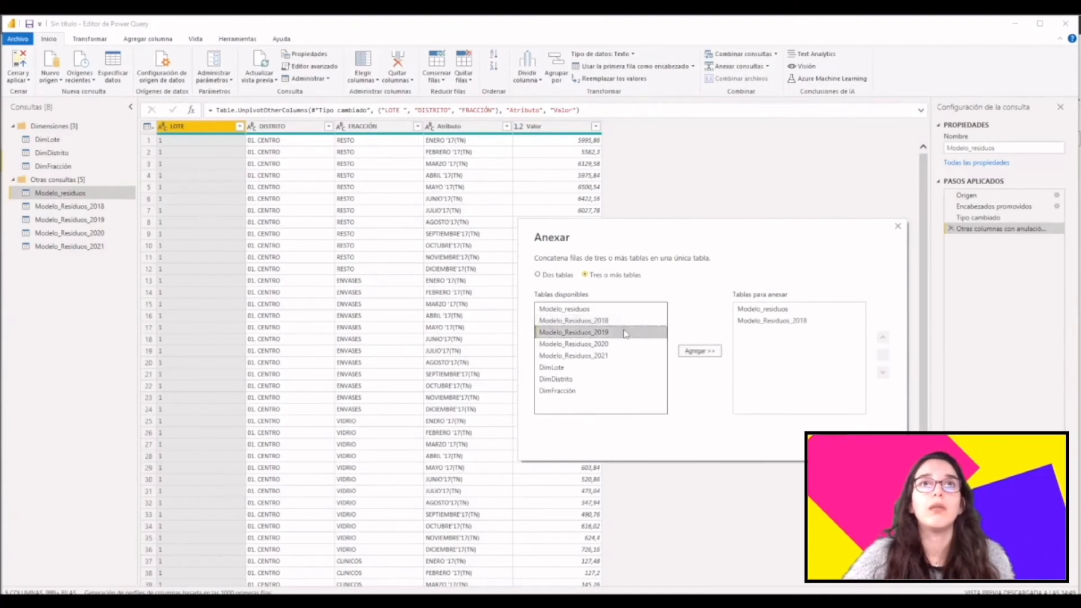
{"action": "left_click", "coordinate": [696, 350]}
{"action": "left_click", "coordinate": [643, 344]}
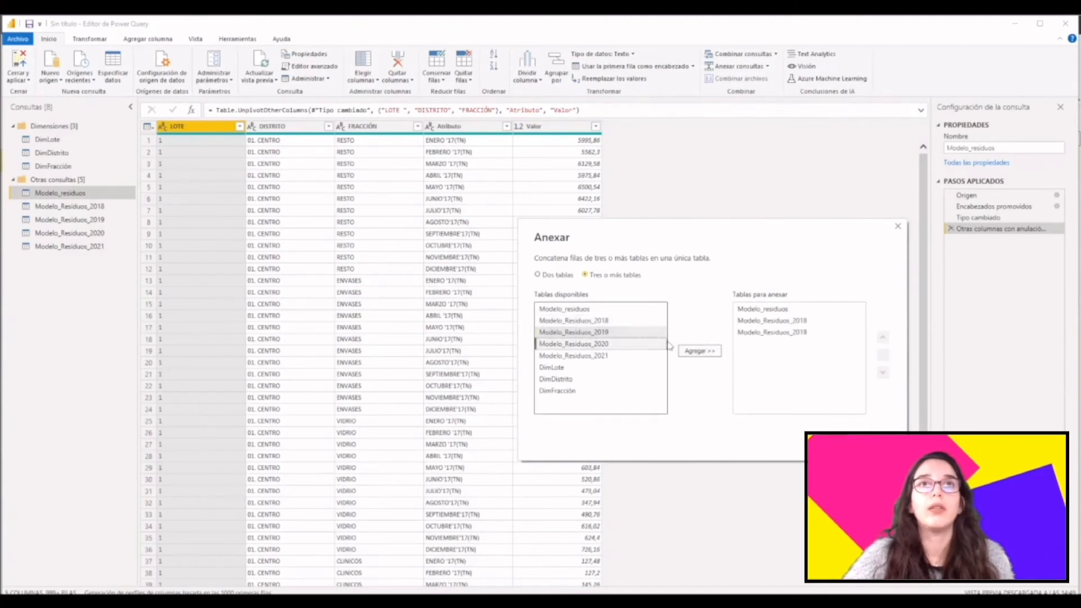
{"action": "left_click", "coordinate": [714, 350]}
{"action": "left_click", "coordinate": [602, 355]}
{"action": "left_click", "coordinate": [698, 351]}
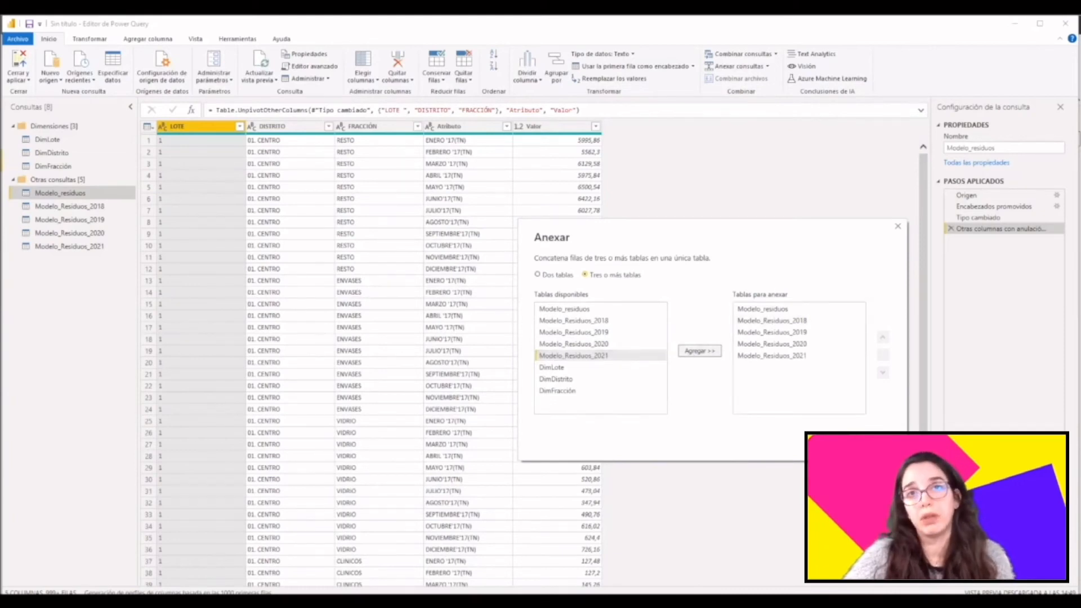
{"action": "left_click", "coordinate": [823, 441]}
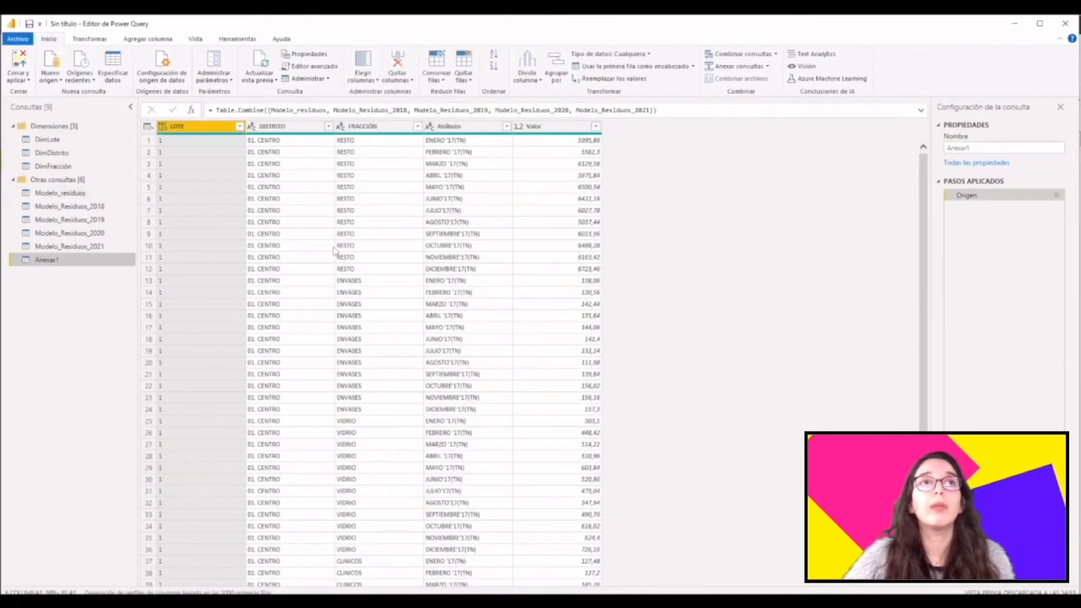
- Look through the rows of the appended query and rename it as HechoRecolección
{"action": "scroll", "coordinate": [556, 279], "scroll_direction": "down", "scroll_amount": 4}
{"action": "scroll", "coordinate": [556, 278], "scroll_direction": "down", "scroll_amount": 20}
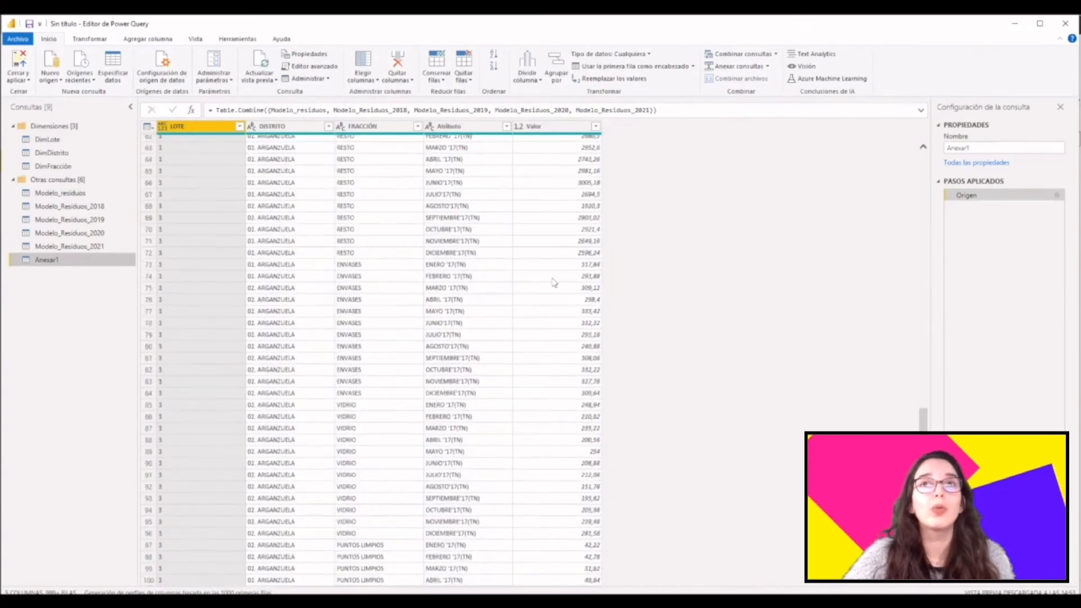
{"action": "scroll", "coordinate": [543, 299], "scroll_direction": "up", "scroll_amount": 7}
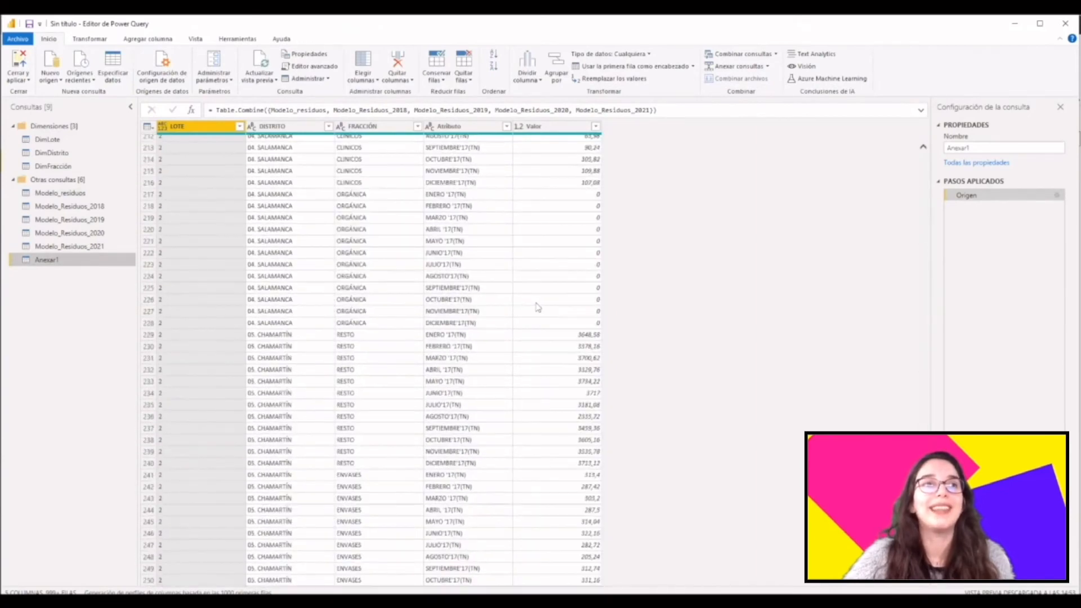
{"action": "scroll", "coordinate": [526, 315], "scroll_direction": "up", "scroll_amount": 20}
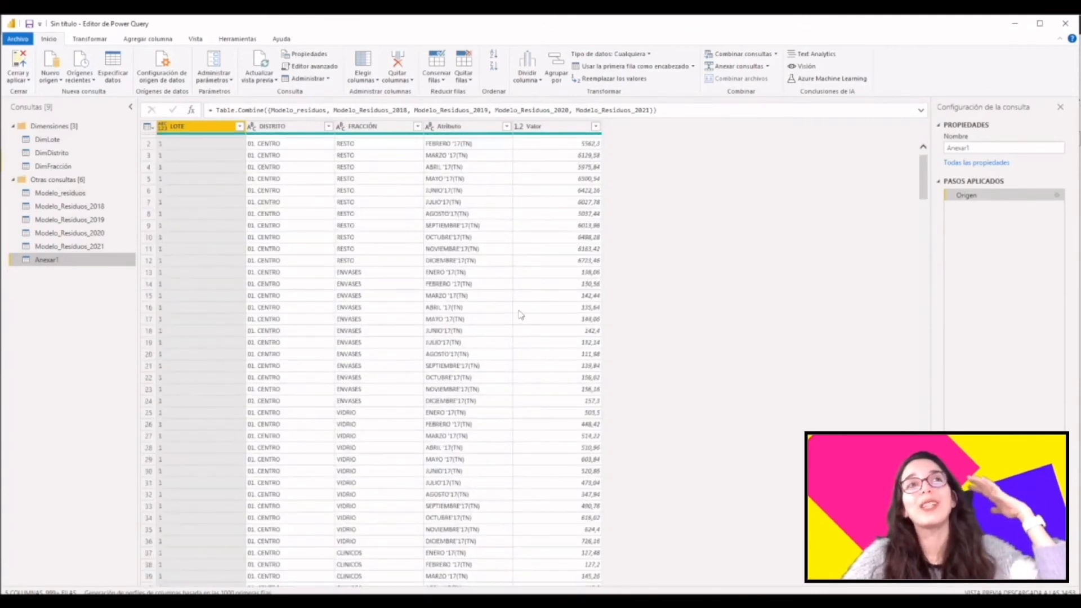
{"action": "scroll", "coordinate": [520, 313], "scroll_direction": "up", "scroll_amount": 1}
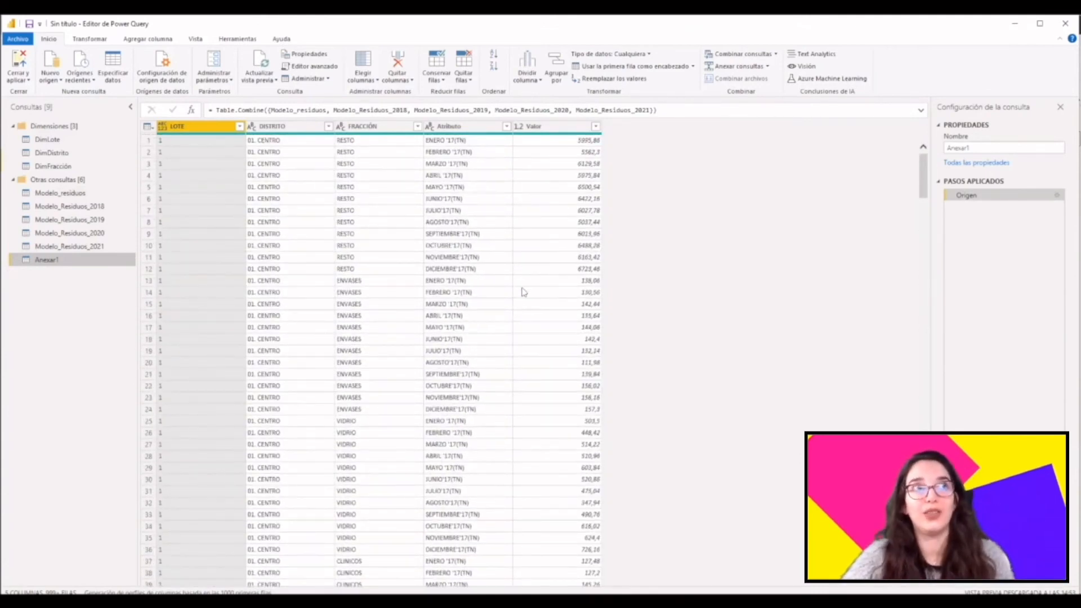
{"action": "double_click", "coordinate": [47, 260]}
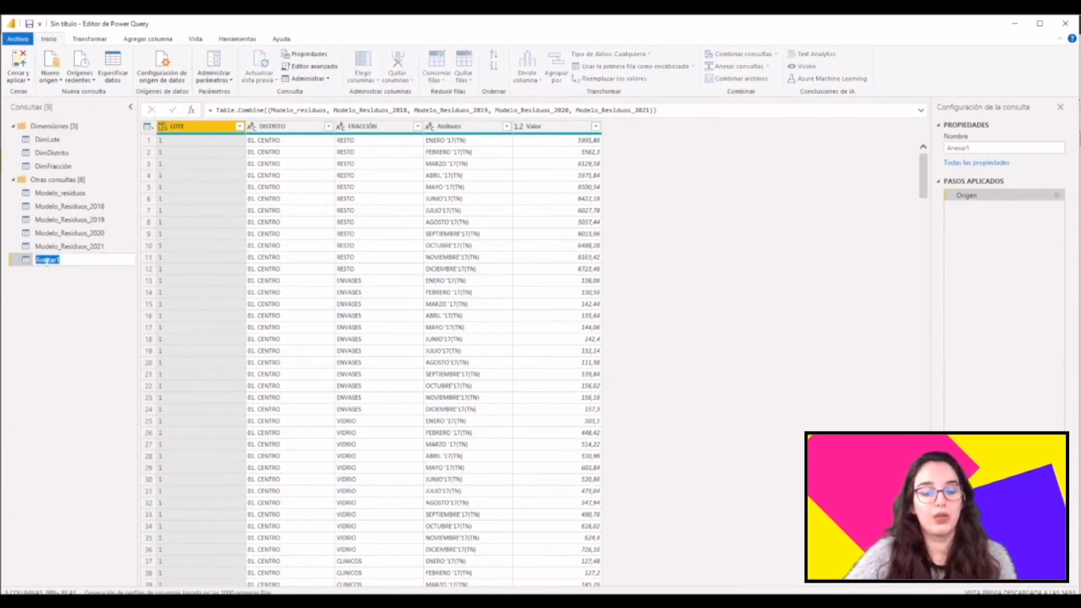
{"action": "type", "text": "T"}
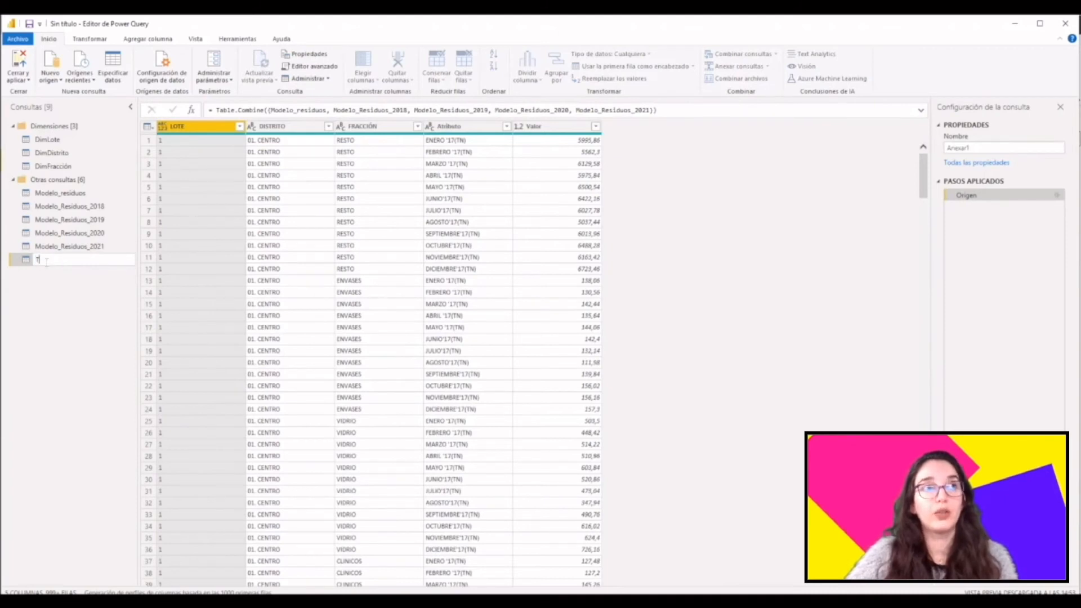
{"action": "type", "text": "echo"}
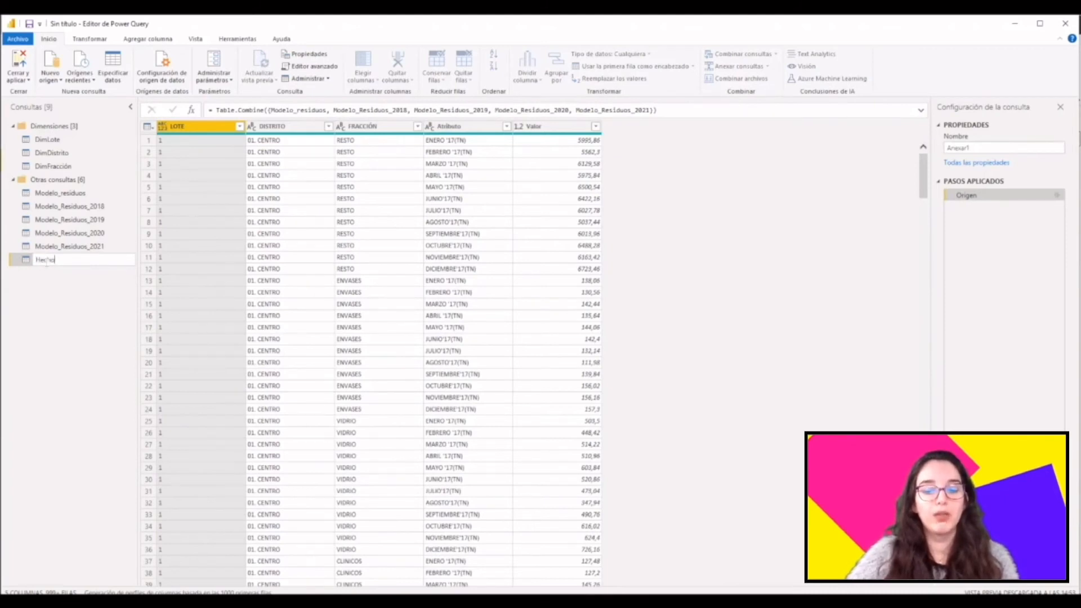
{"action": "type", "text": "Recolección"}
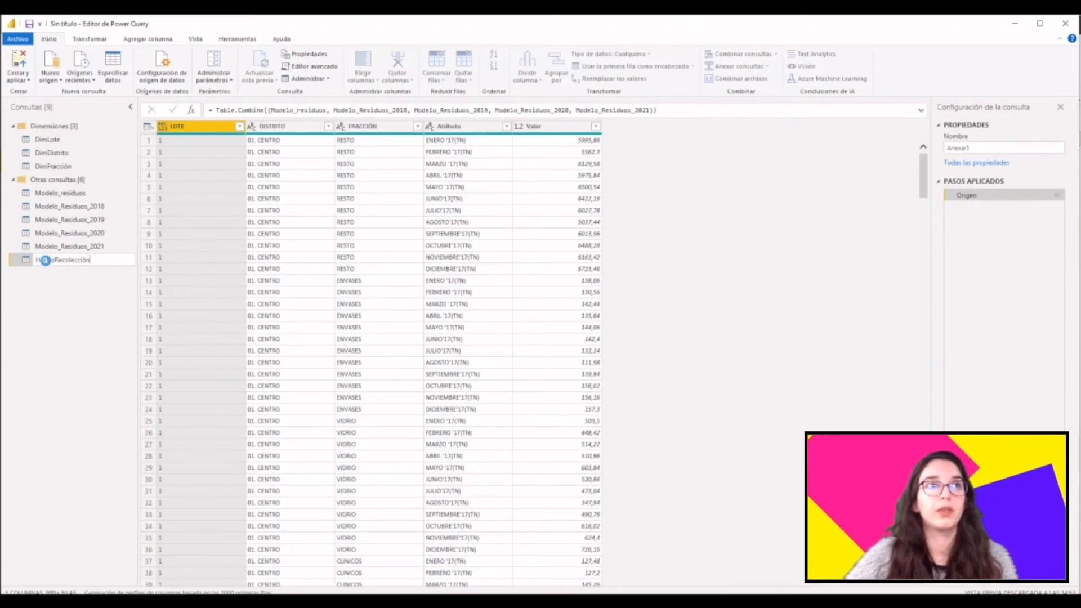
{"action": "key", "text": "Return"}
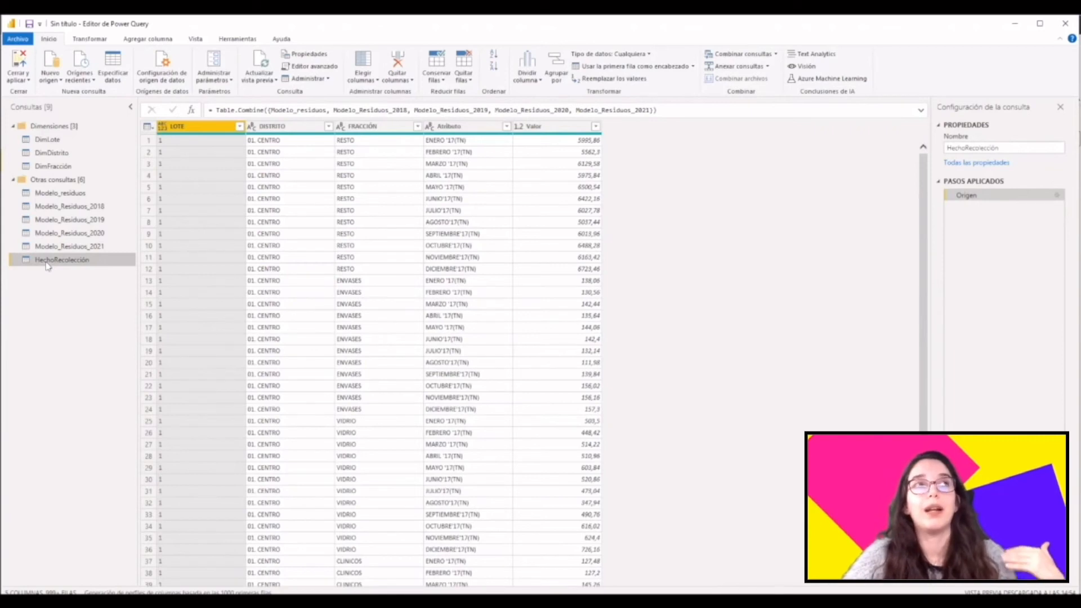
- Move the HechoRecolección query into a new group named Hechos and display the query again
{"action": "right_click", "coordinate": [48, 264]}
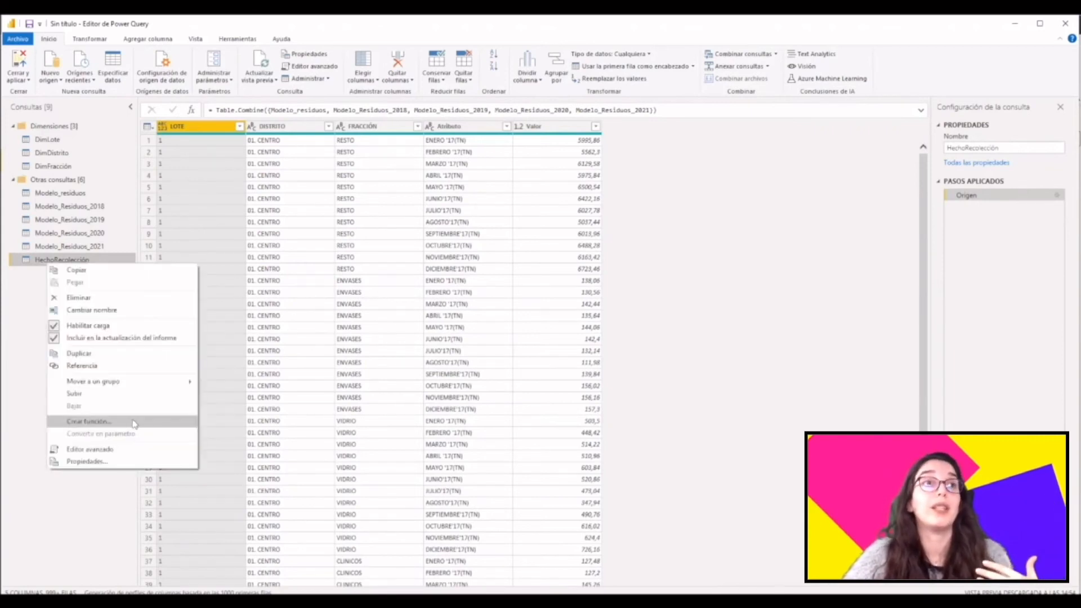
{"action": "mouse_move", "coordinate": [188, 382]}
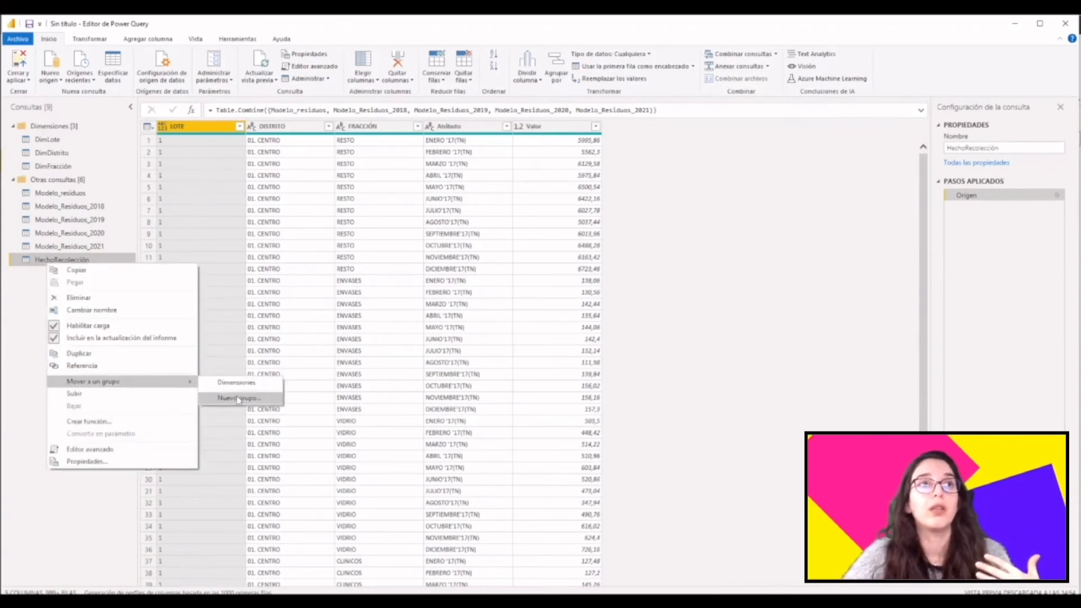
{"action": "left_click", "coordinate": [216, 401]}
{"action": "type", "text": "Hechos"}
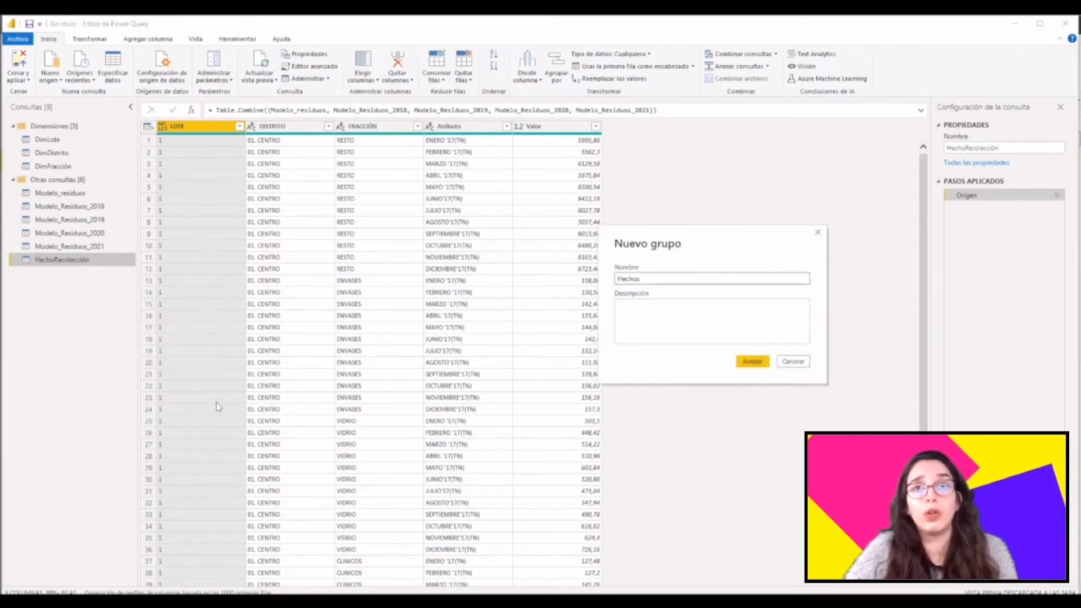
{"action": "key", "text": "Return"}
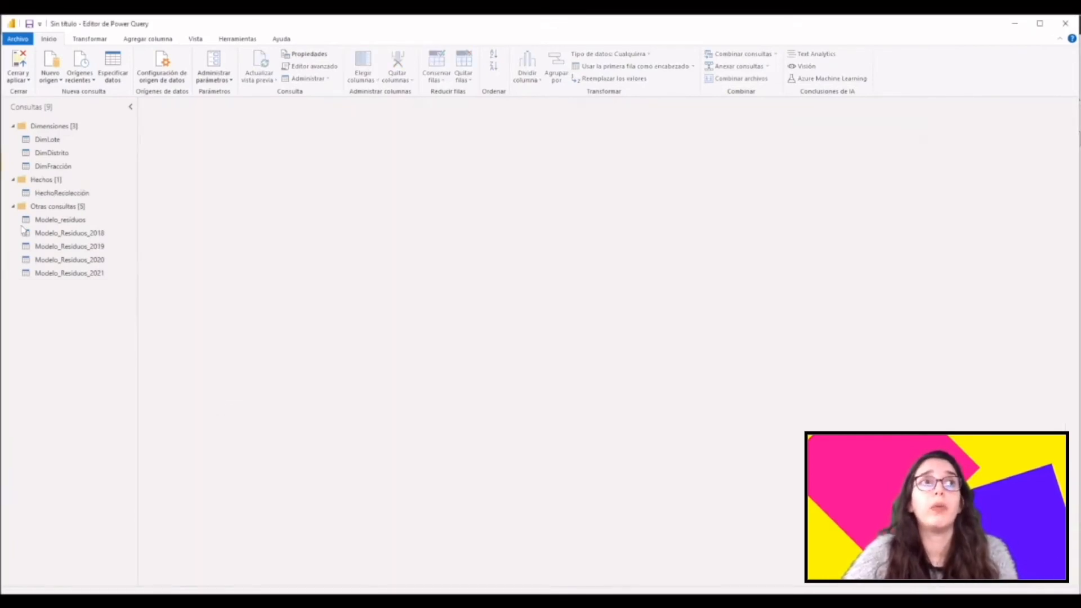
{"action": "left_click", "coordinate": [87, 193]}
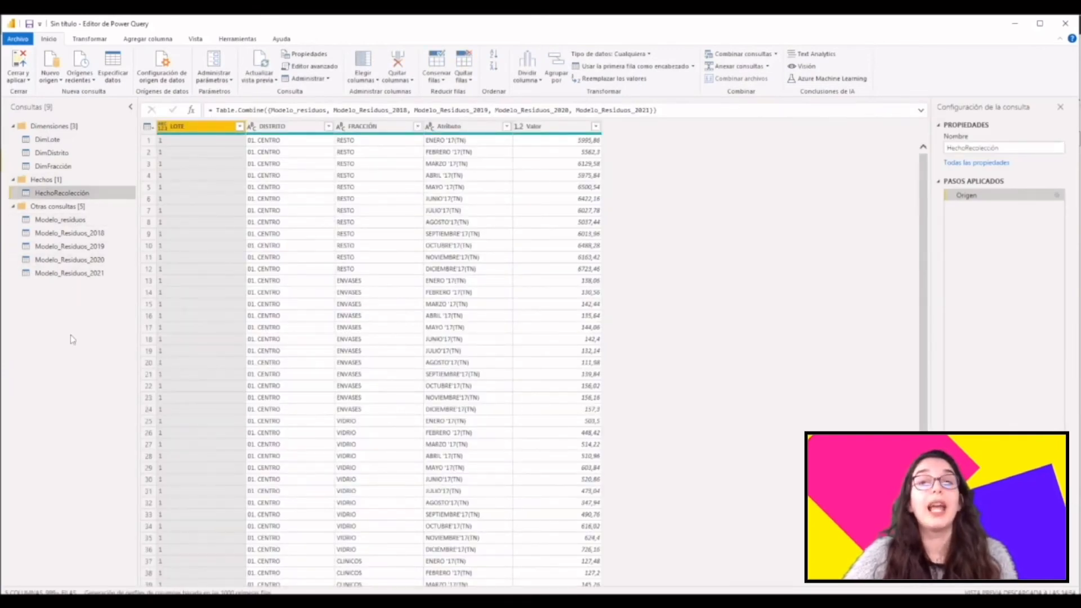
- Check the yearly source queries against HechoRecolección and disable loading of the Modelo_residuos query
{"action": "left_click", "coordinate": [77, 230]}
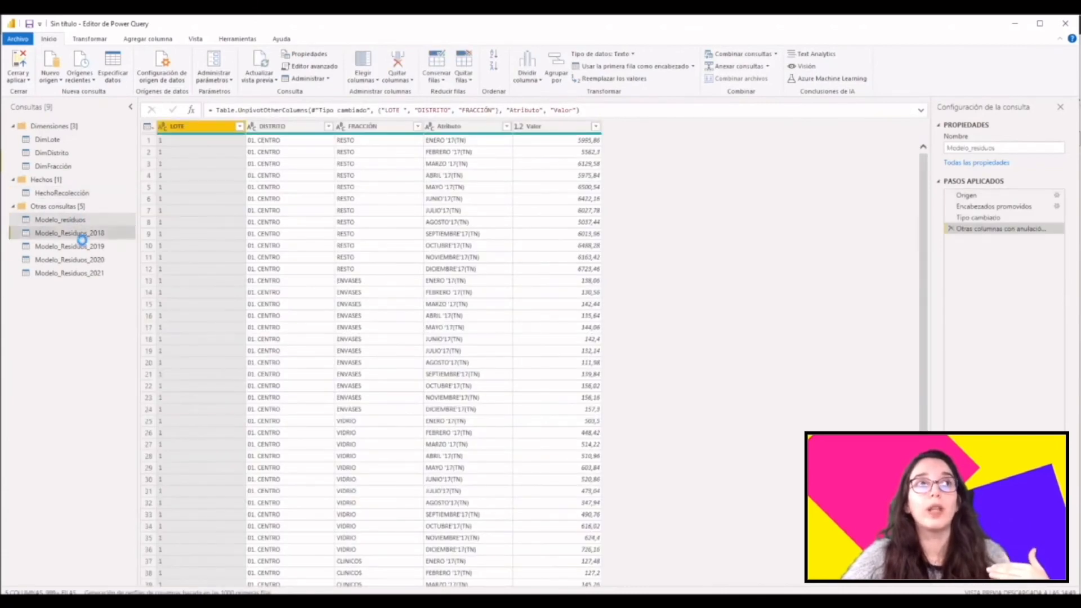
{"action": "left_click", "coordinate": [82, 246]}
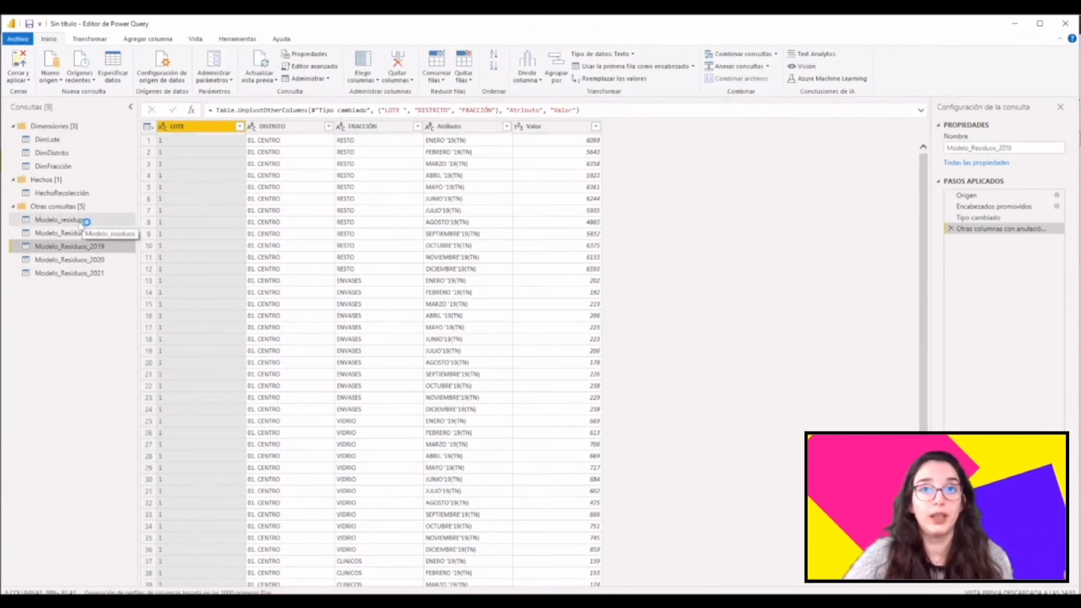
{"action": "left_click", "coordinate": [80, 194]}
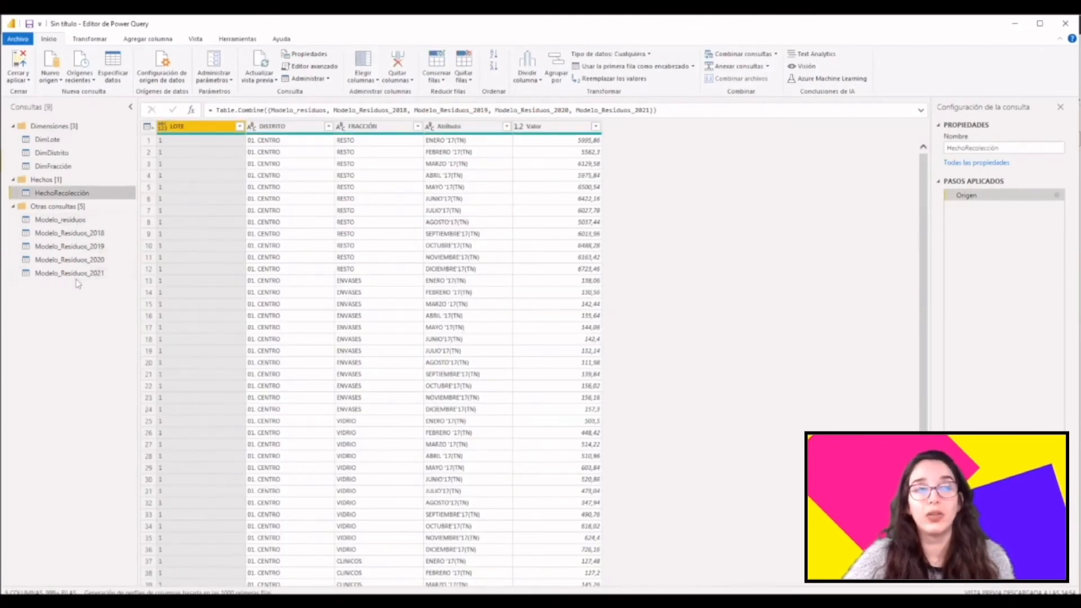
{"action": "left_click", "coordinate": [75, 222]}
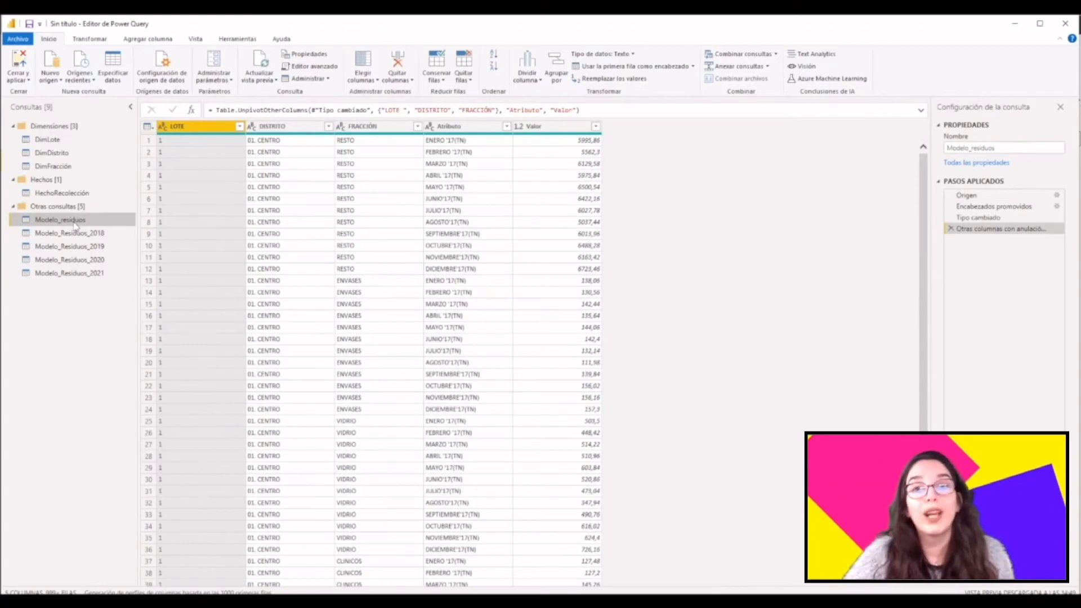
{"action": "right_click", "coordinate": [75, 226]}
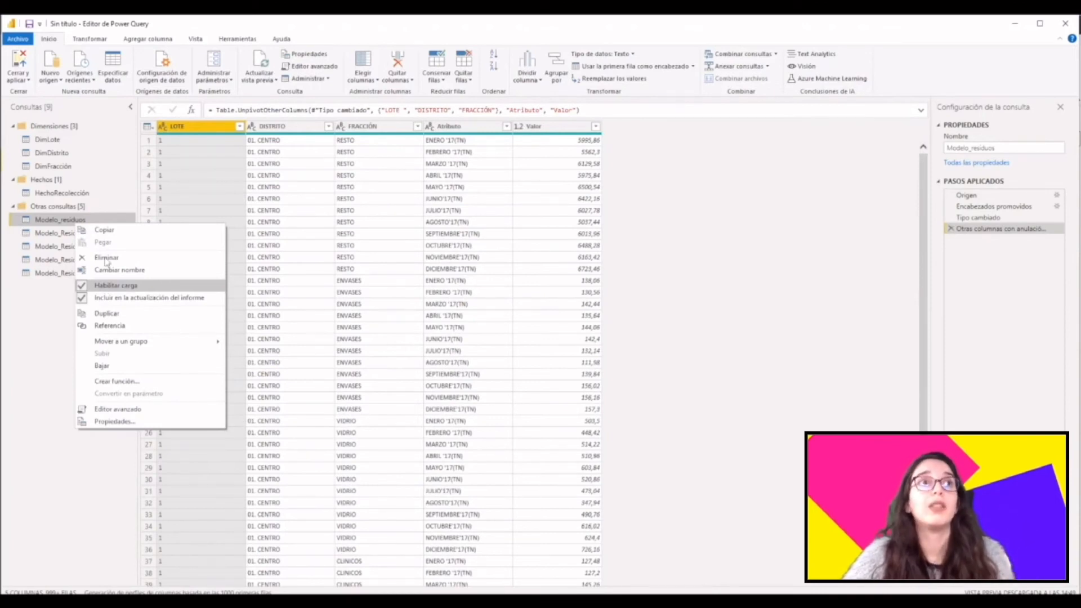
{"action": "left_click", "coordinate": [123, 285]}
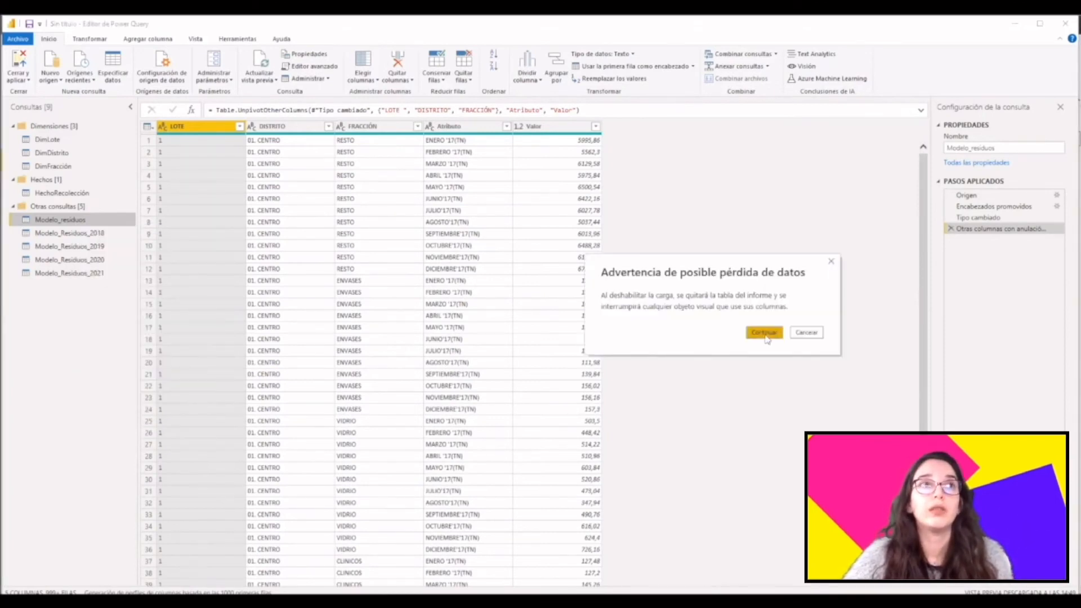
{"action": "left_click", "coordinate": [764, 332]}
- Disable loading of the Modelo_Residuos_2018 and Modelo_Residuos_2019 queries, accepting the possible data loss
{"action": "left_click", "coordinate": [82, 232]}
{"action": "right_click", "coordinate": [83, 234]}
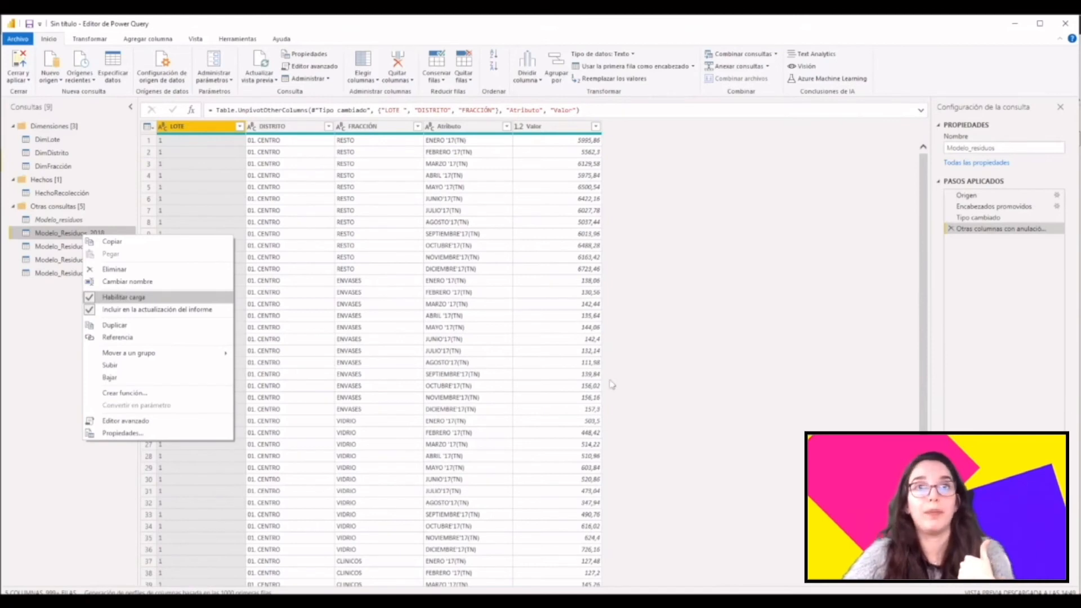
{"action": "left_click", "coordinate": [150, 303]}
{"action": "left_click", "coordinate": [774, 336]}
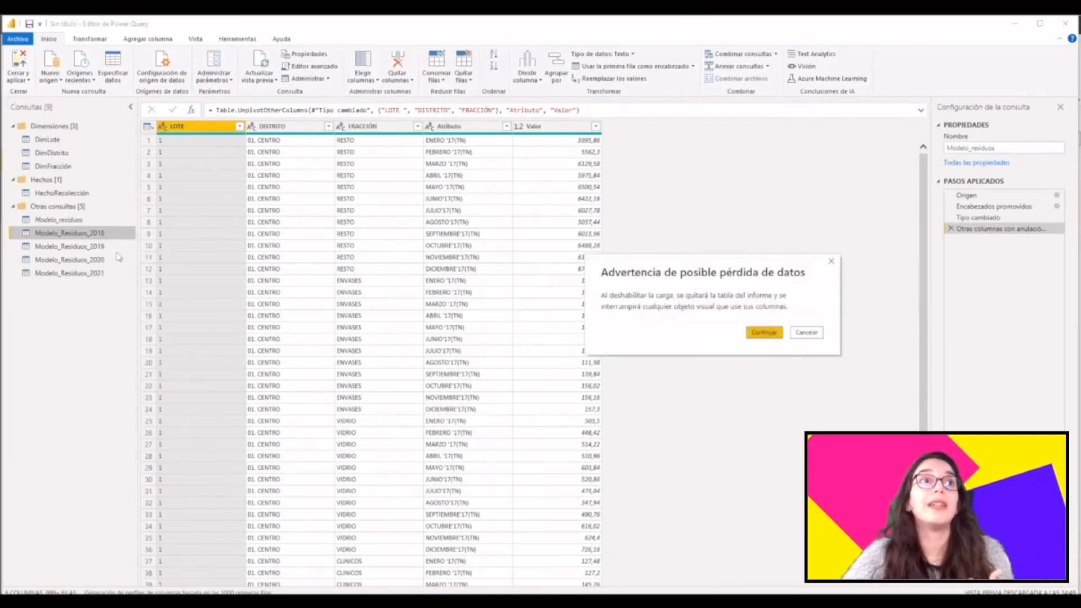
{"action": "right_click", "coordinate": [94, 252]}
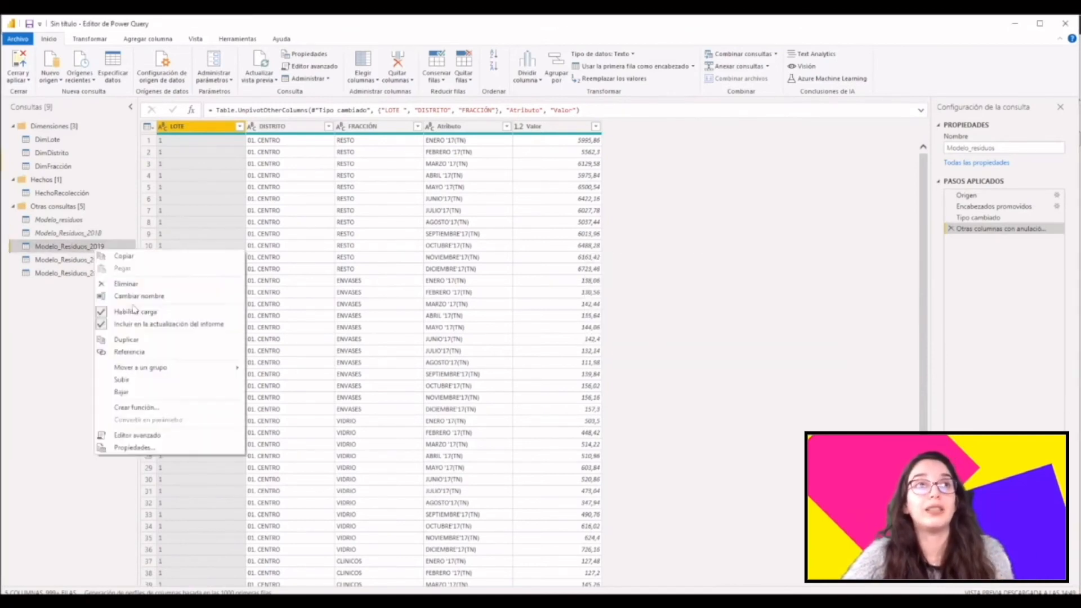
{"action": "left_click", "coordinate": [135, 312]}
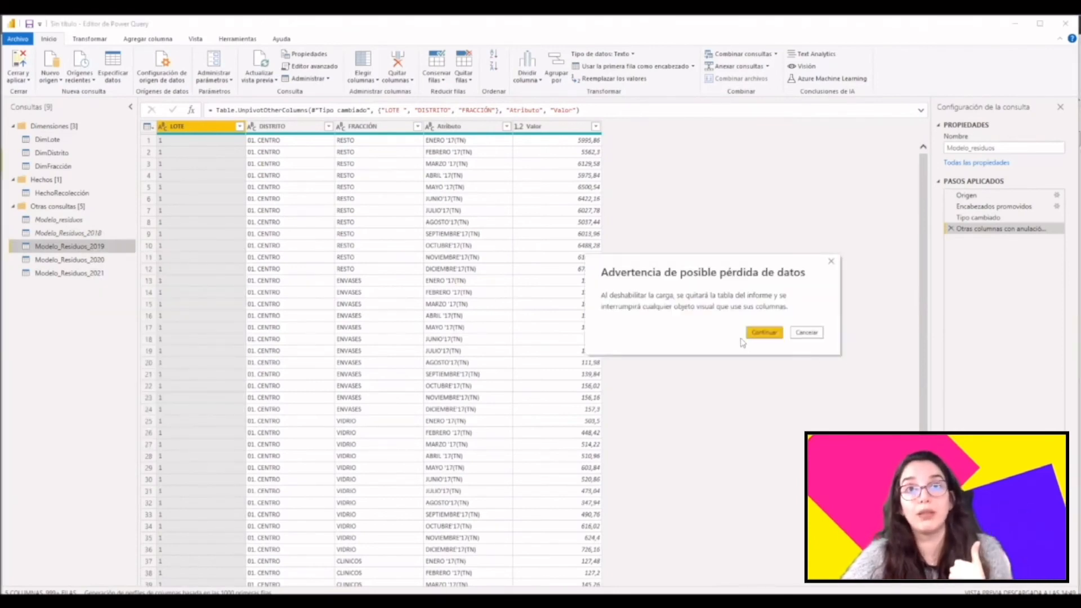
{"action": "left_click", "coordinate": [772, 336]}
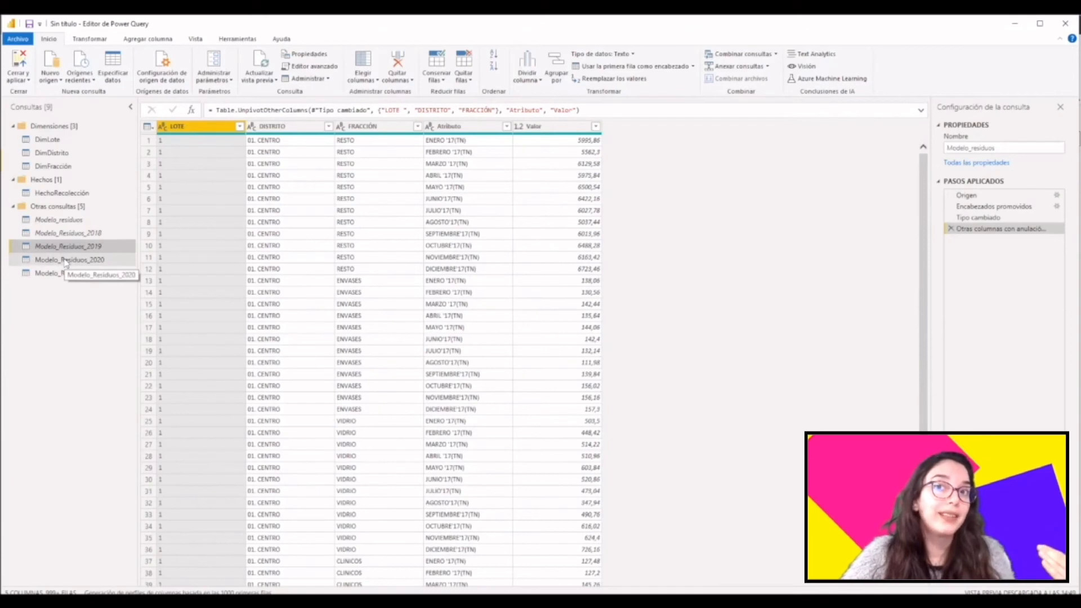
- Disable loading of the Modelo_Residuos_2020 and Modelo_Residuos_2021 queries, accepting the possible data loss
{"action": "right_click", "coordinate": [66, 262]}
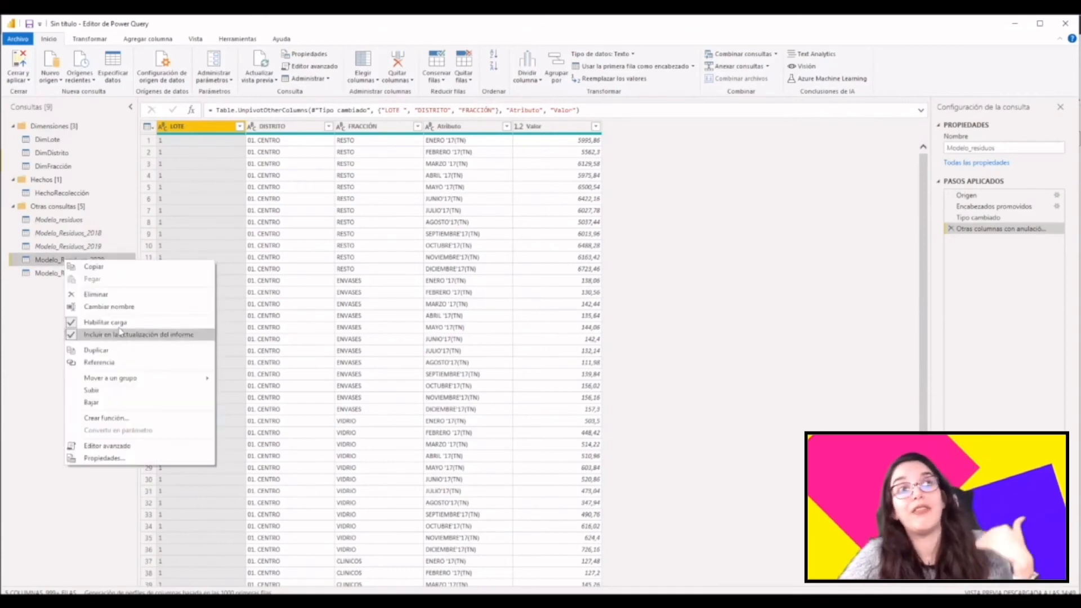
{"action": "left_click", "coordinate": [105, 322]}
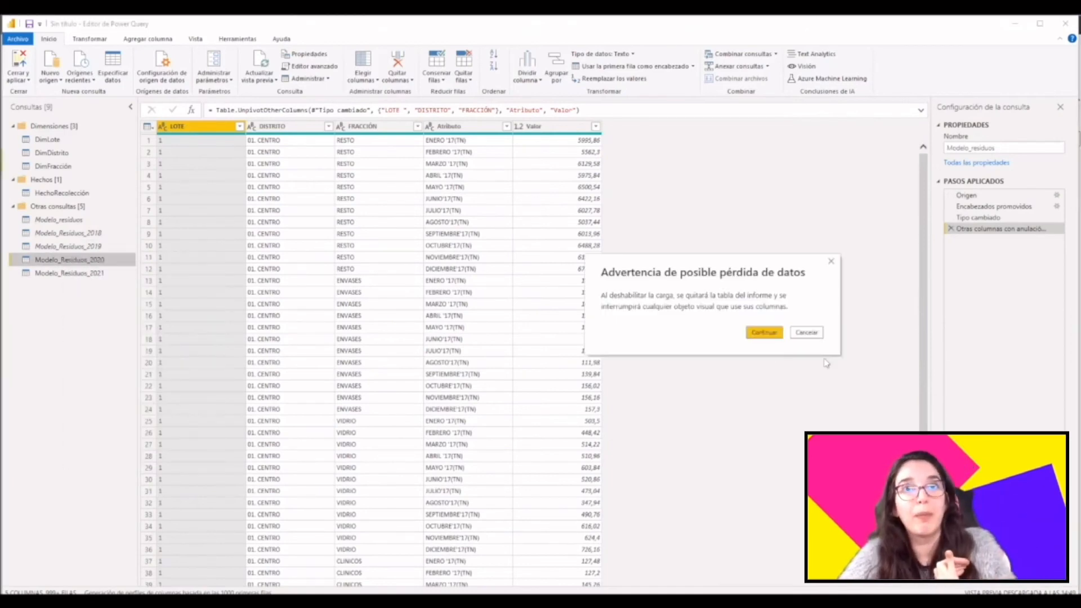
{"action": "left_click", "coordinate": [773, 333]}
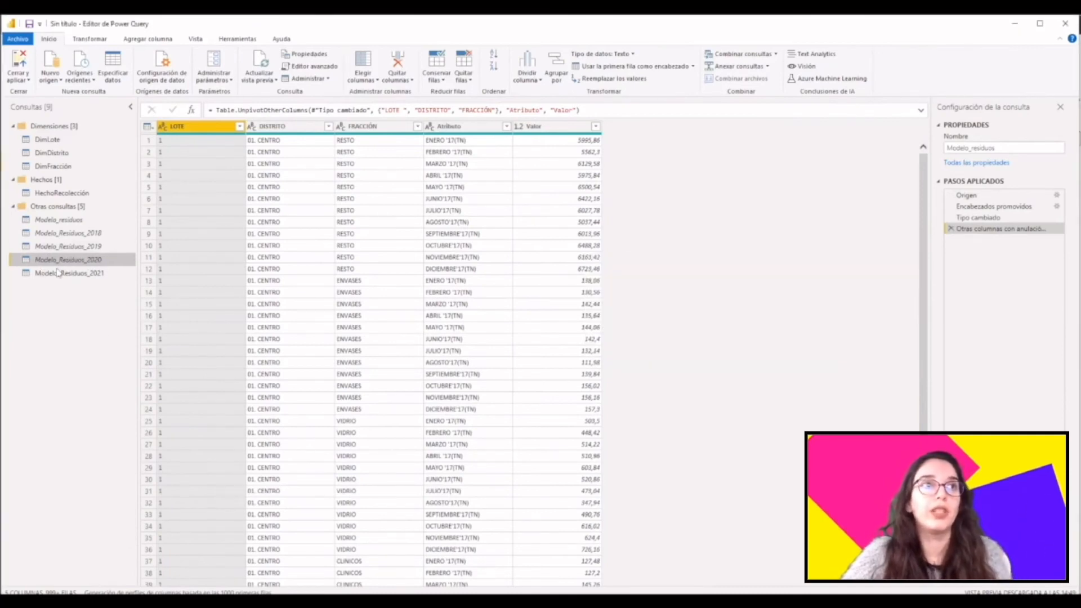
{"action": "right_click", "coordinate": [57, 273]}
{"action": "left_click", "coordinate": [111, 331]}
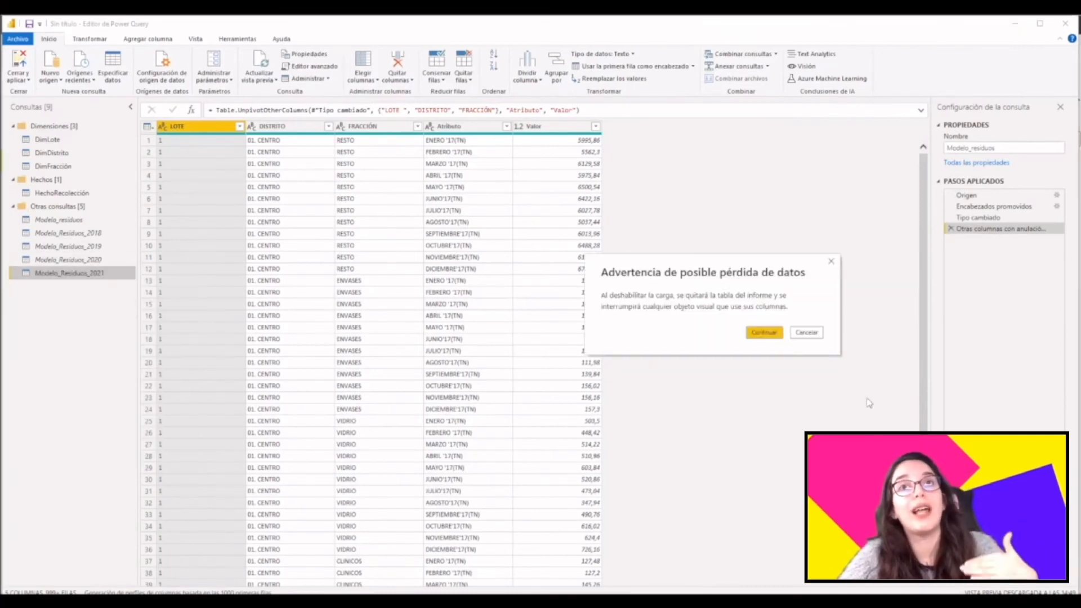
{"action": "left_click", "coordinate": [776, 335]}
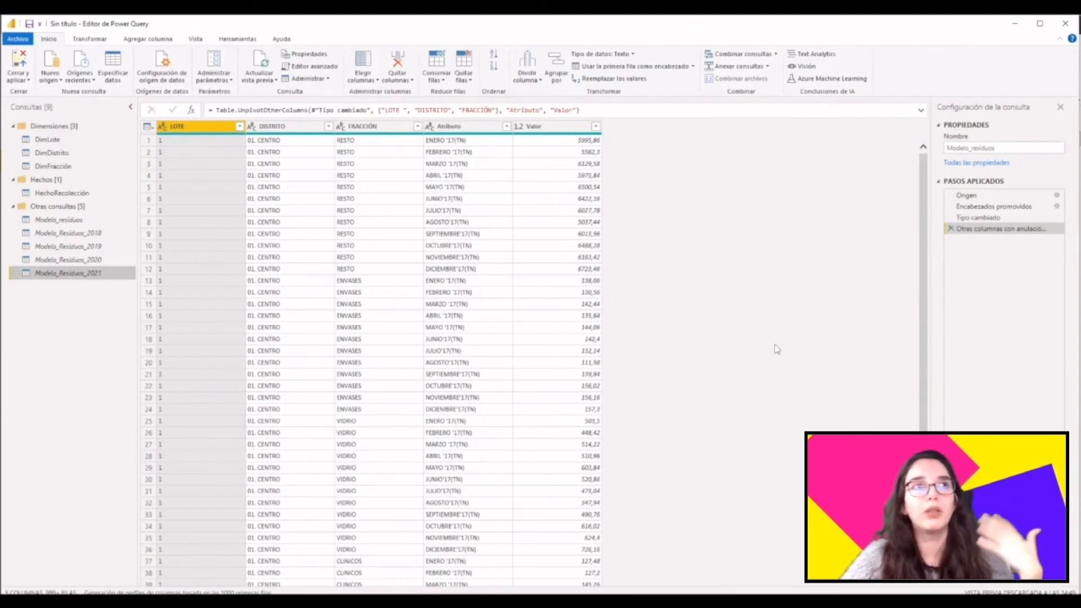
- Rename the Atributo column of the HechoRecolección query as Fecha
{"action": "left_click", "coordinate": [68, 193]}
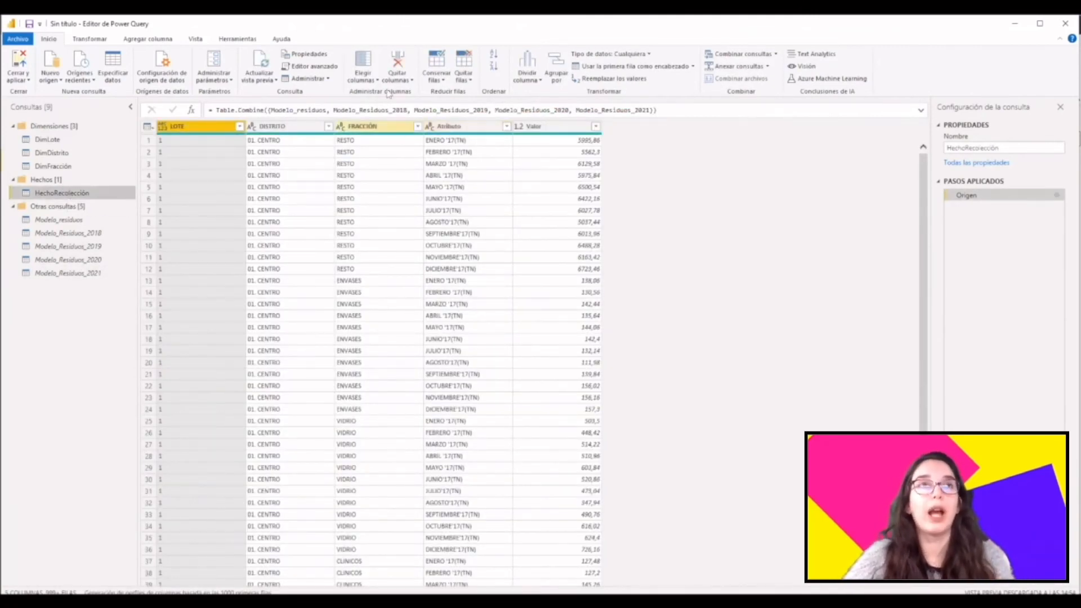
{"action": "left_click", "coordinate": [449, 127]}
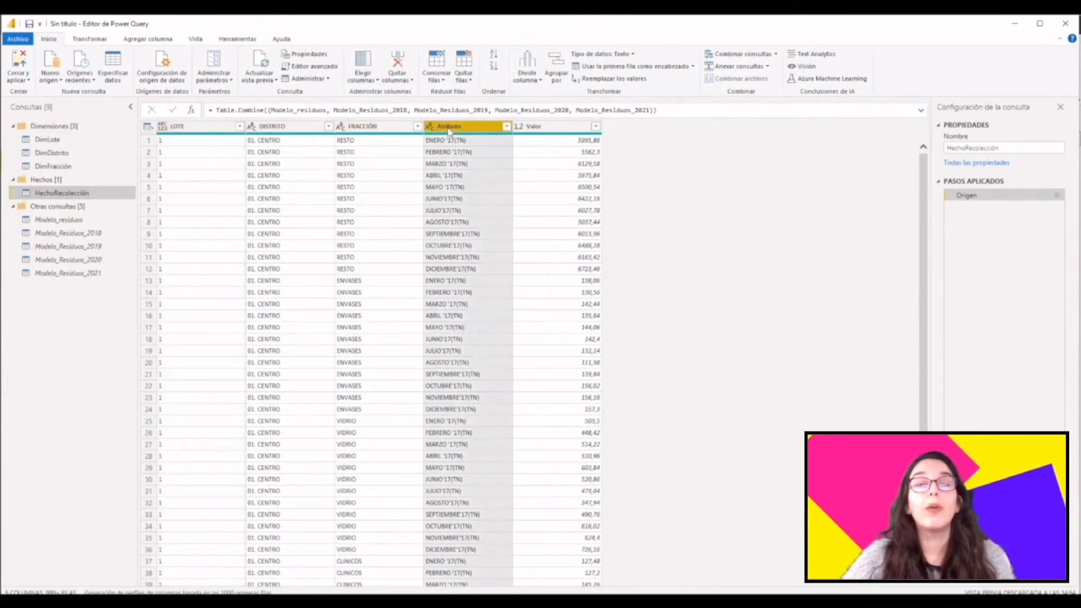
{"action": "double_click", "coordinate": [461, 128]}
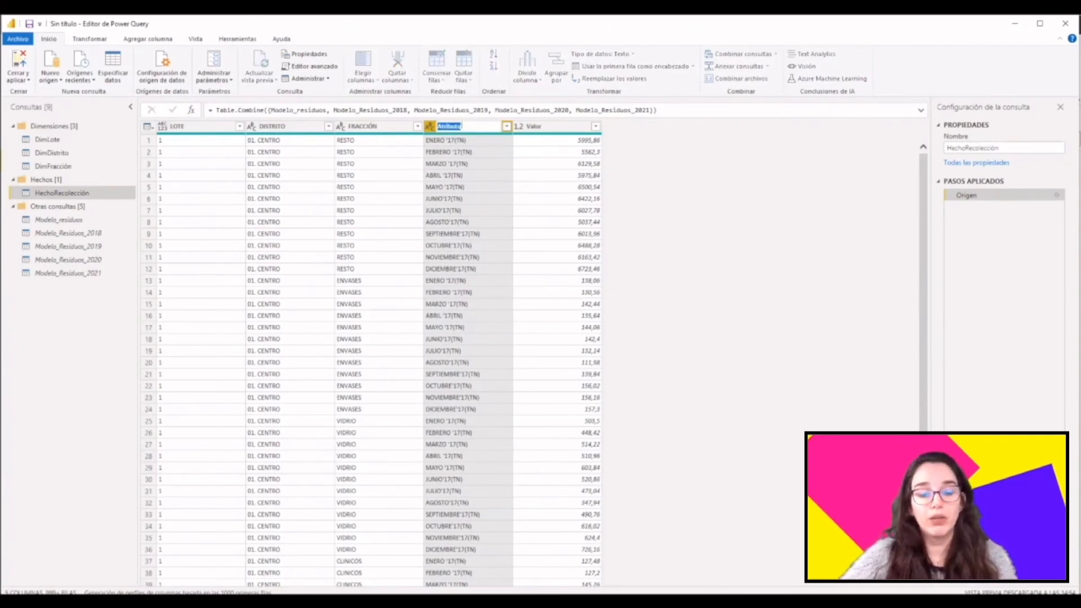
{"action": "type", "text": "Fecha"}
{"action": "key", "text": "Return"}
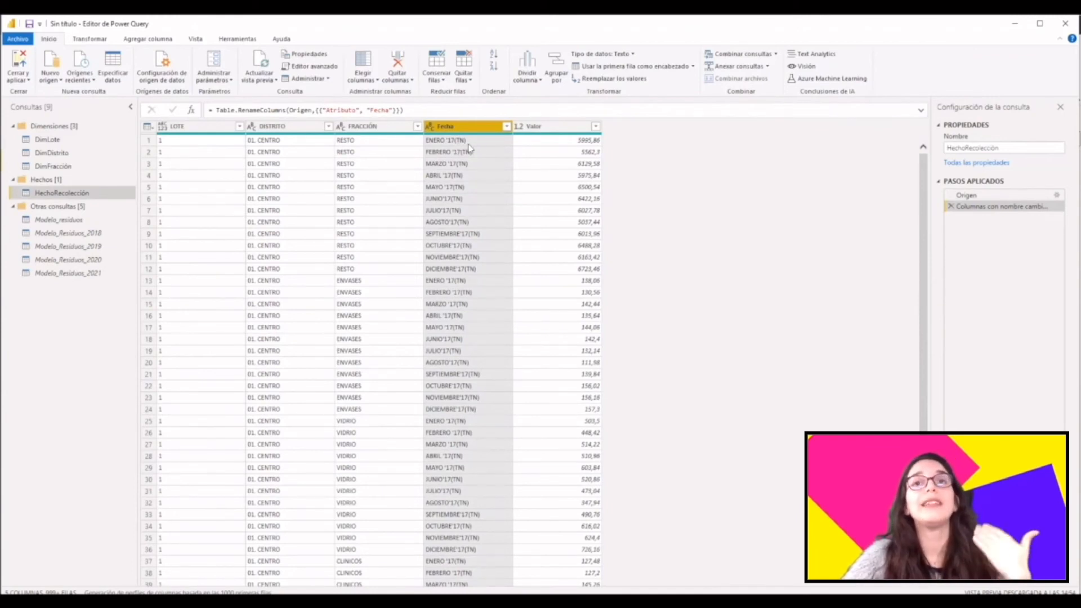
- Extract the text before the delimiter "(" in the Fecha column and look through the resulting rows
{"action": "left_click", "coordinate": [98, 39]}
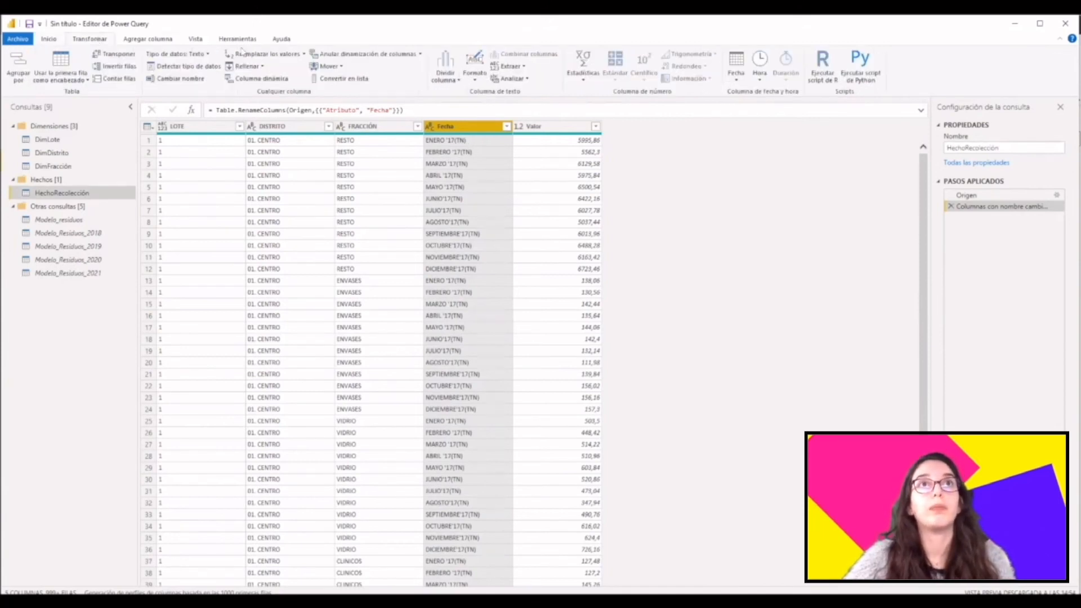
{"action": "left_click", "coordinate": [525, 67]}
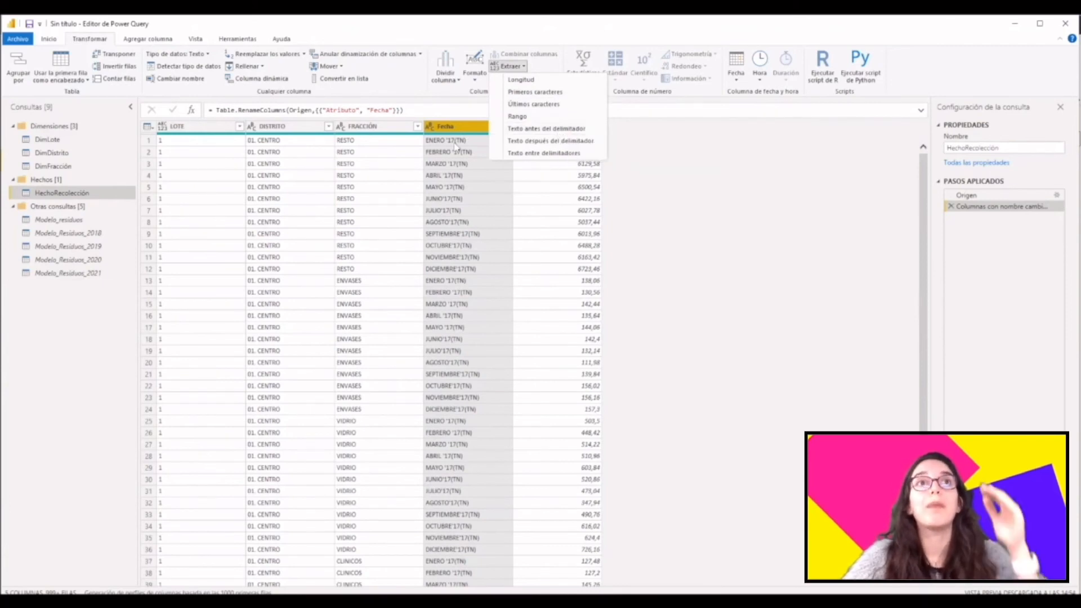
{"action": "left_click", "coordinate": [553, 130]}
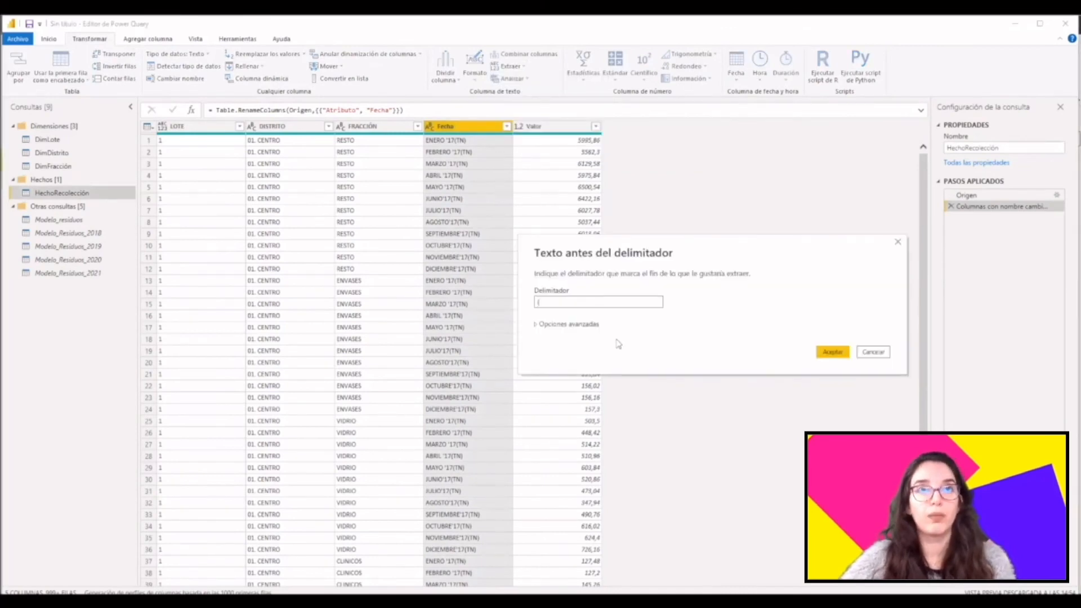
{"action": "left_click", "coordinate": [843, 355]}
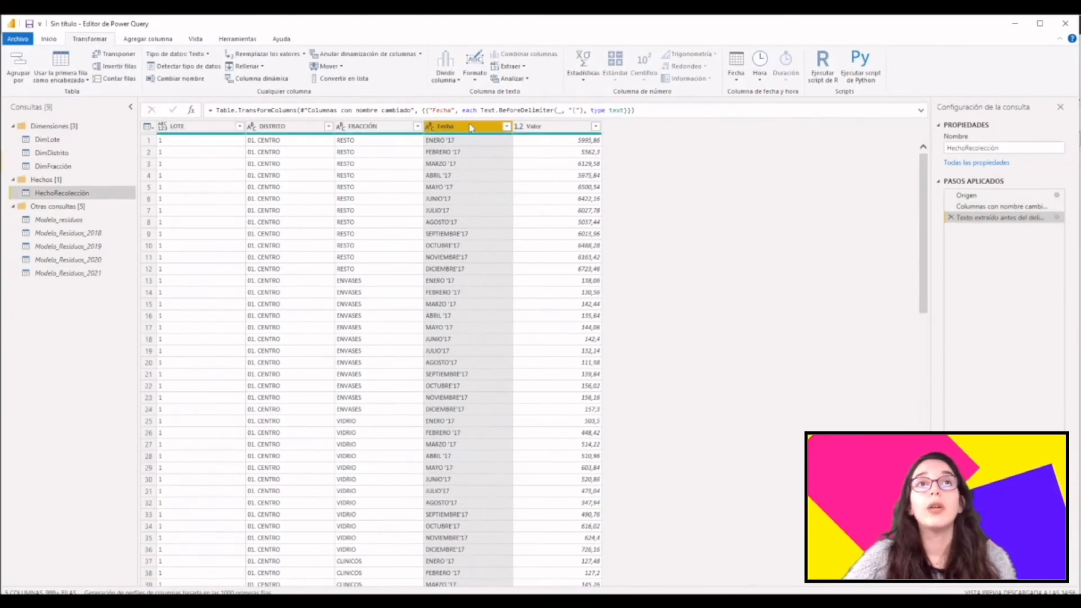
{"action": "scroll", "coordinate": [467, 170], "scroll_direction": "down", "scroll_amount": 3}
{"action": "scroll", "coordinate": [467, 171], "scroll_direction": "down", "scroll_amount": 20}
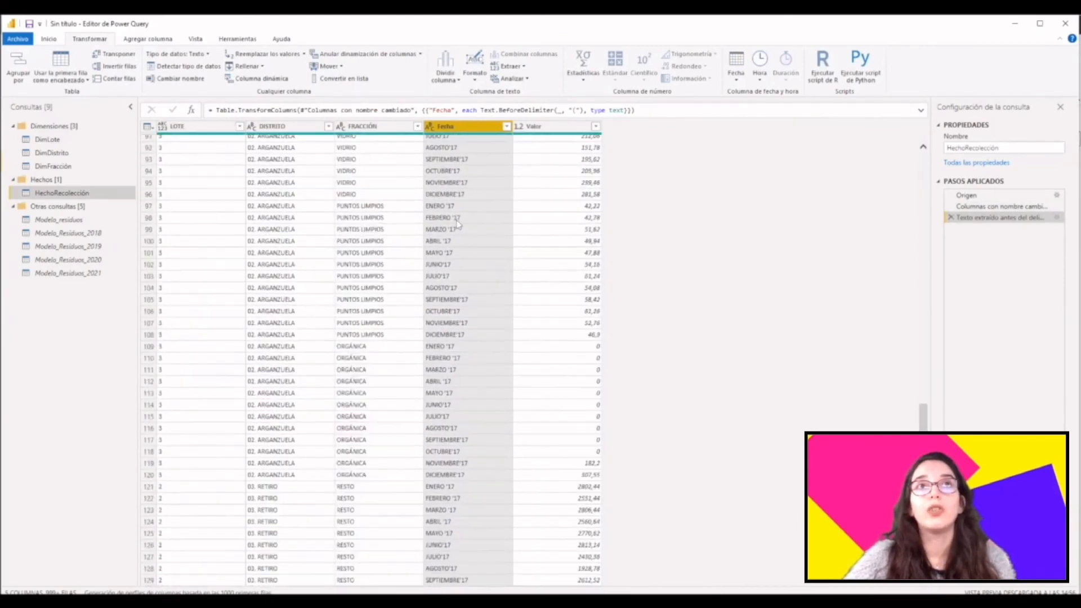
{"action": "scroll", "coordinate": [456, 230], "scroll_direction": "up", "scroll_amount": 20}
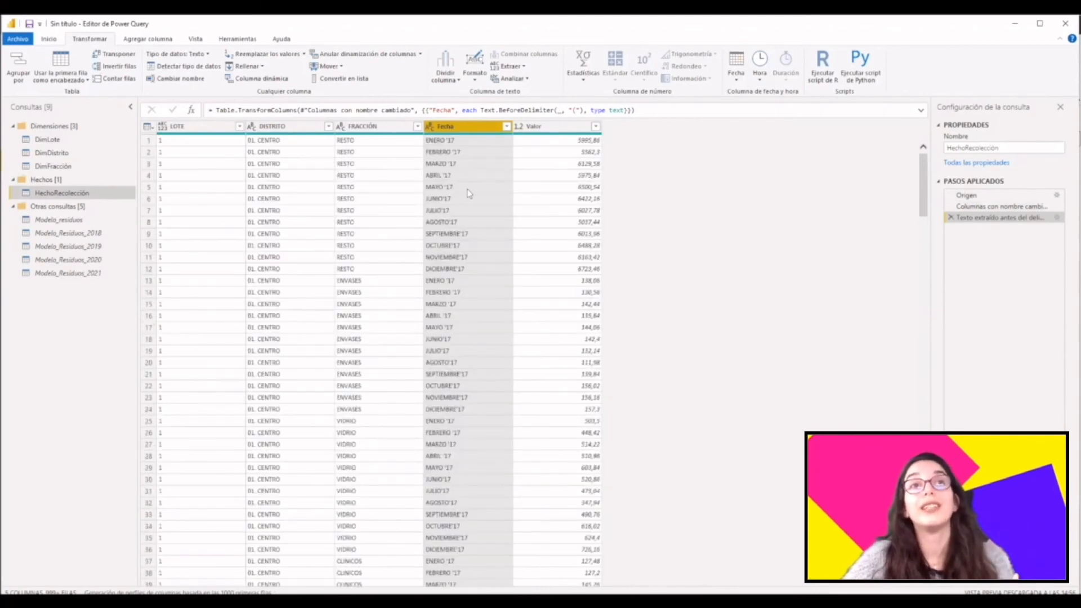
- Replace the apostrophe in the Fecha column with 20, and revise that replacement to a space followed by 20
{"action": "left_click", "coordinate": [453, 141]}
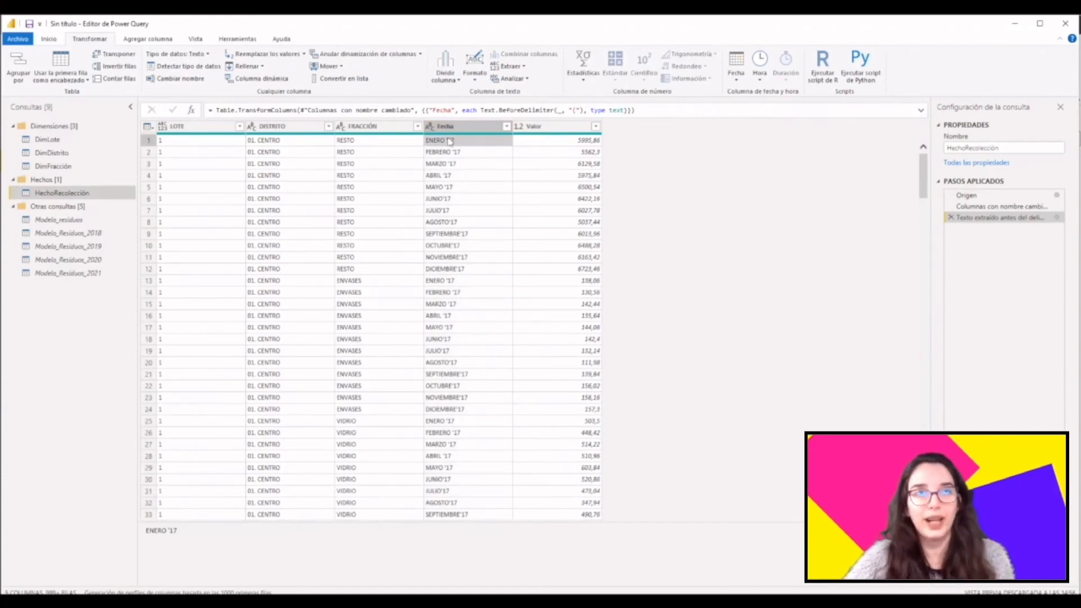
{"action": "left_click", "coordinate": [481, 128]}
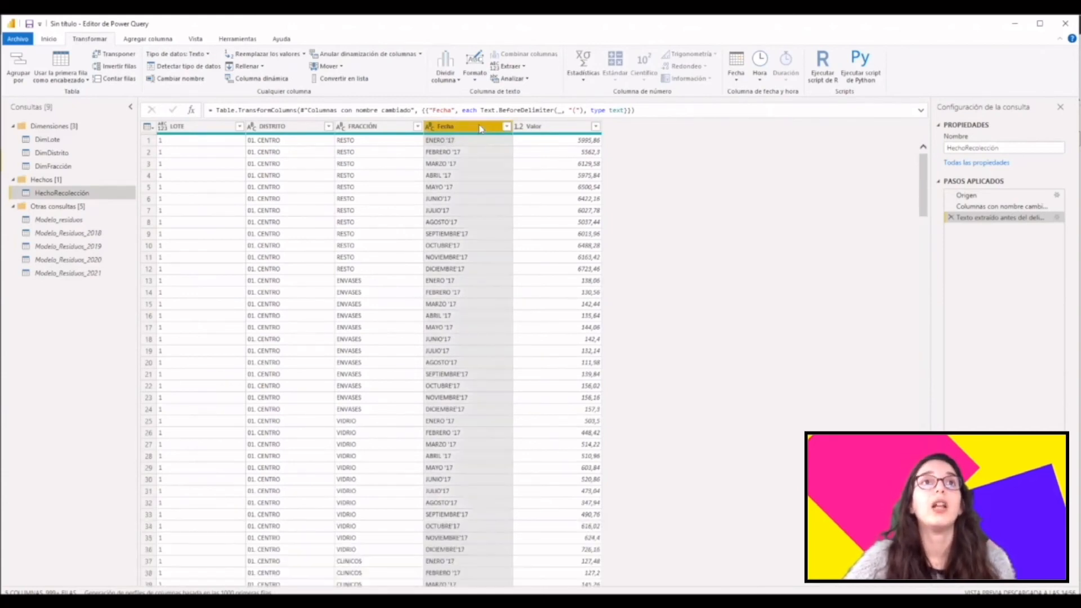
{"action": "right_click", "coordinate": [480, 128]}
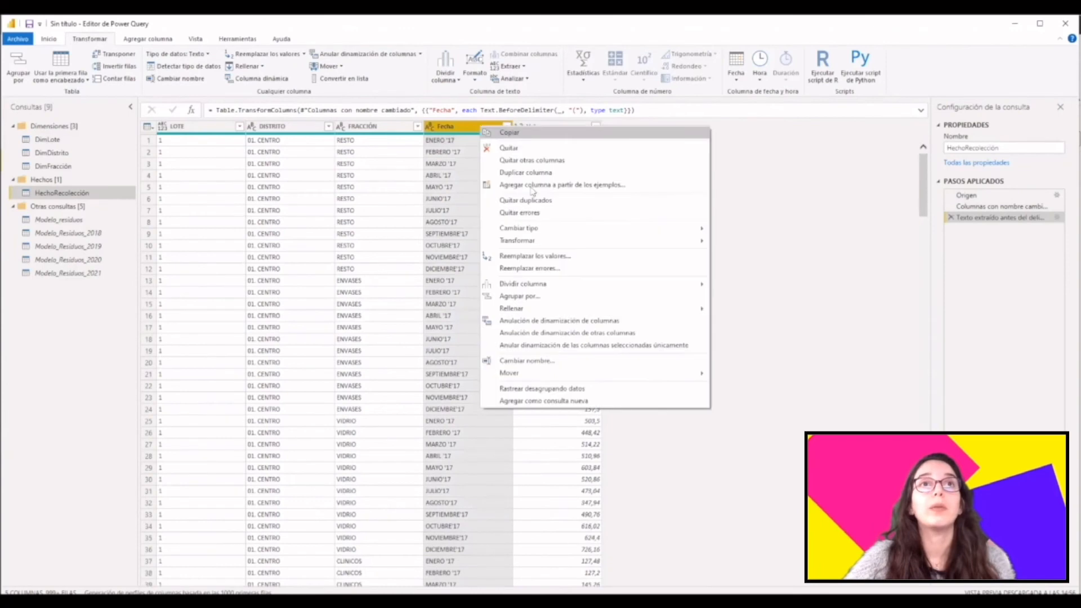
{"action": "left_click", "coordinate": [533, 256]}
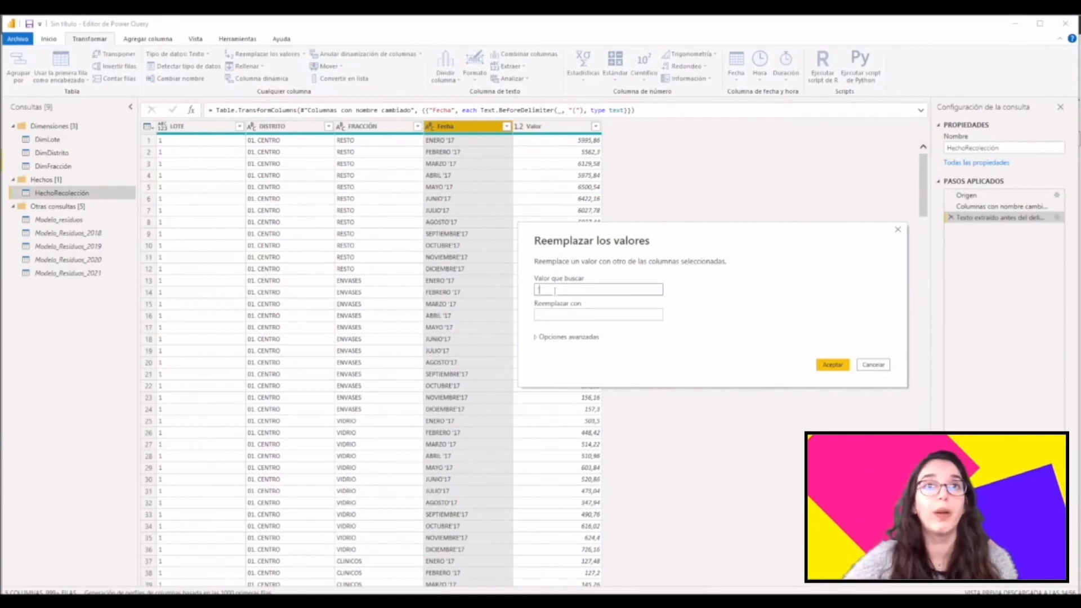
{"action": "key", "text": "Tab"}
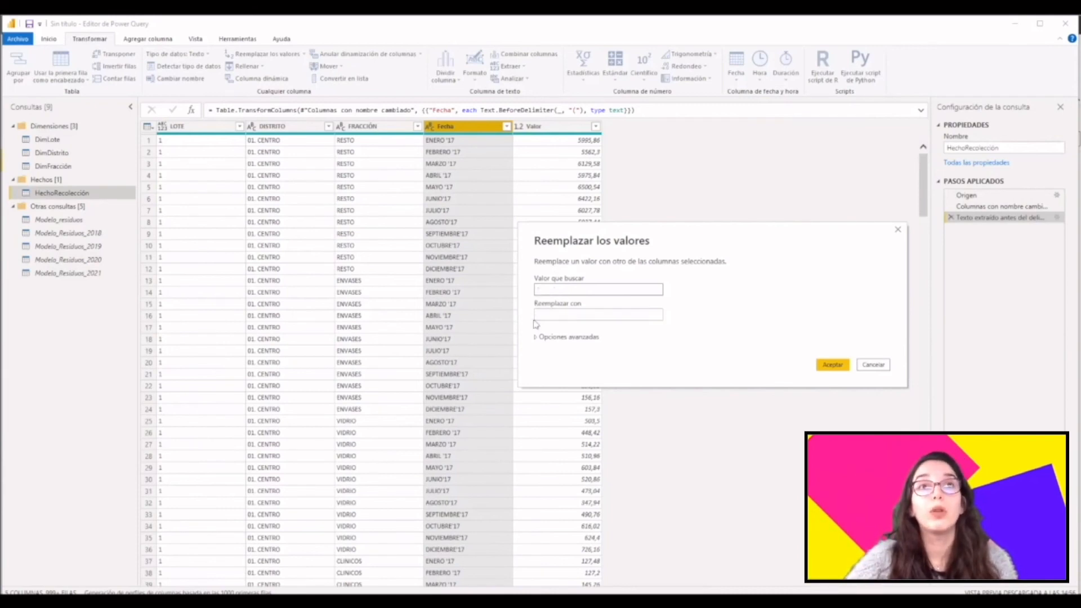
{"action": "type", "text": "20"}
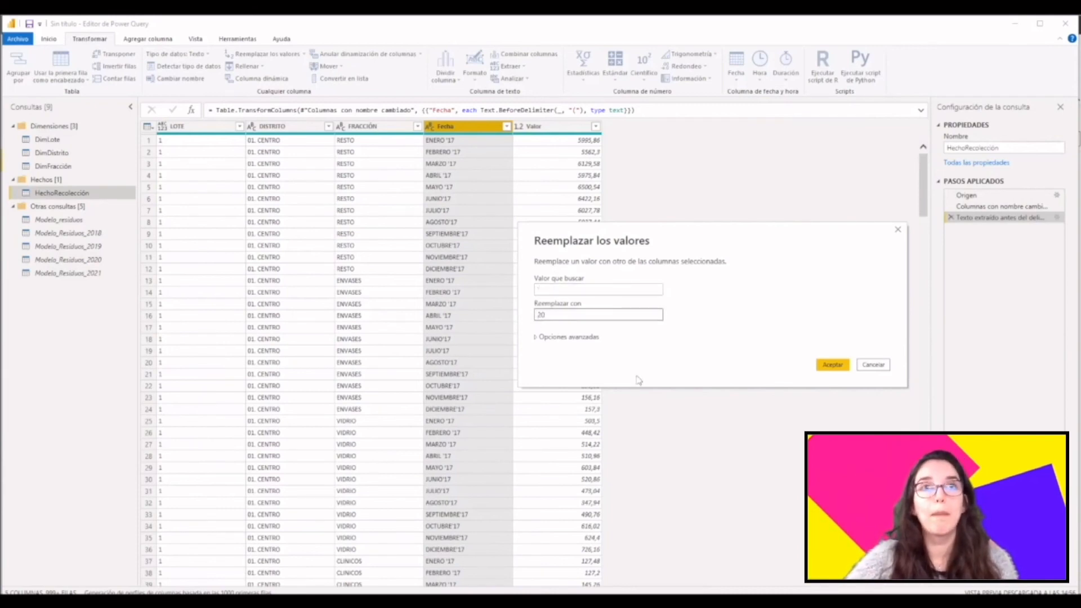
{"action": "left_click", "coordinate": [837, 365]}
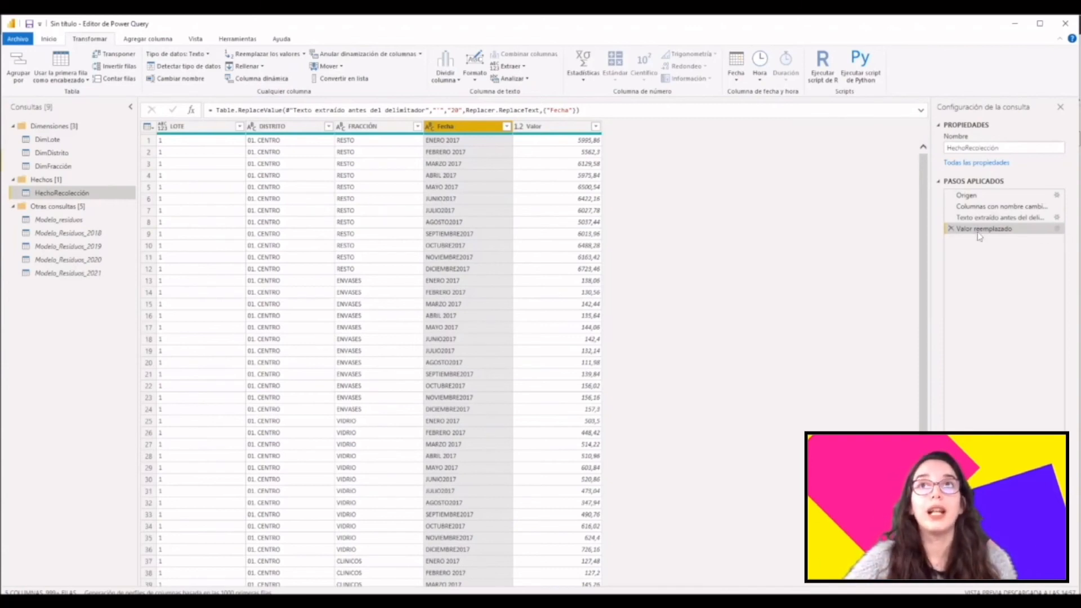
{"action": "left_click", "coordinate": [1057, 230]}
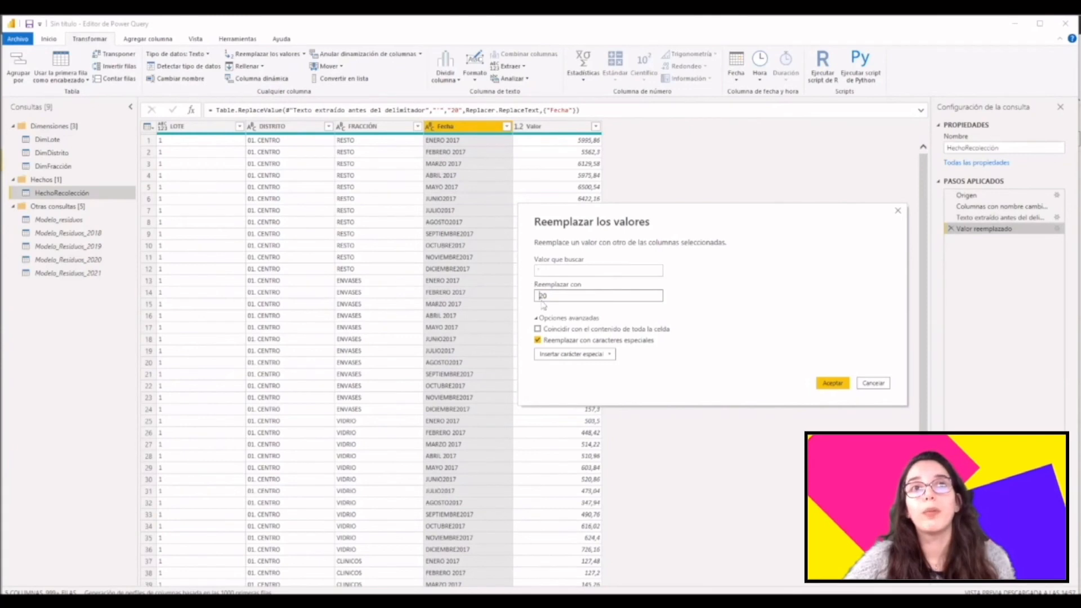
{"action": "left_click", "coordinate": [826, 385]}
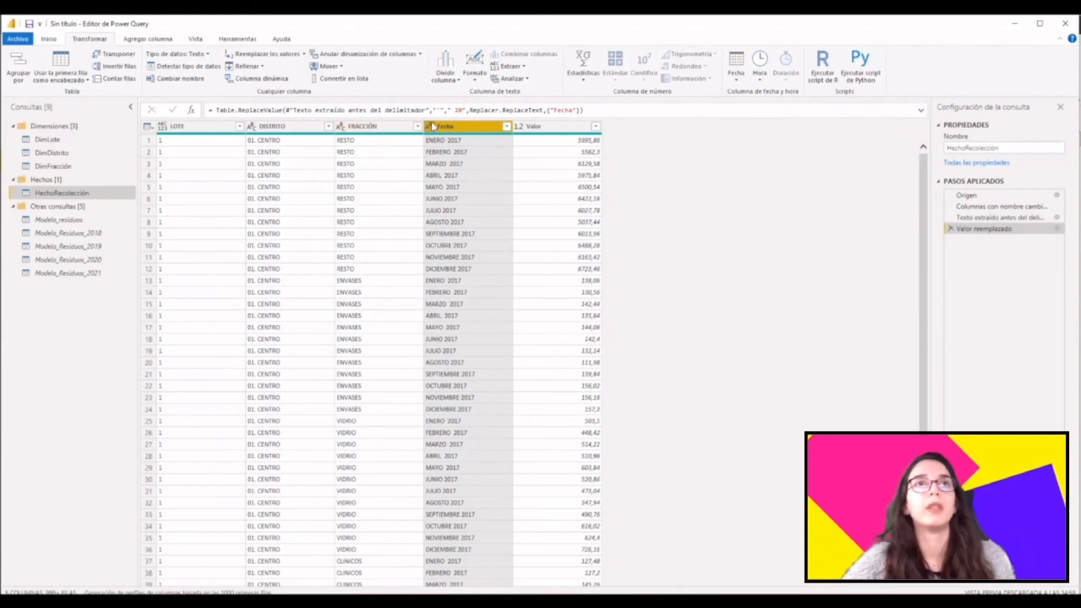
- Check the Fecha values of the HechoRecolección query and change the column's data type to Fecha
{"action": "scroll", "coordinate": [472, 201], "scroll_direction": "down", "scroll_amount": 13}
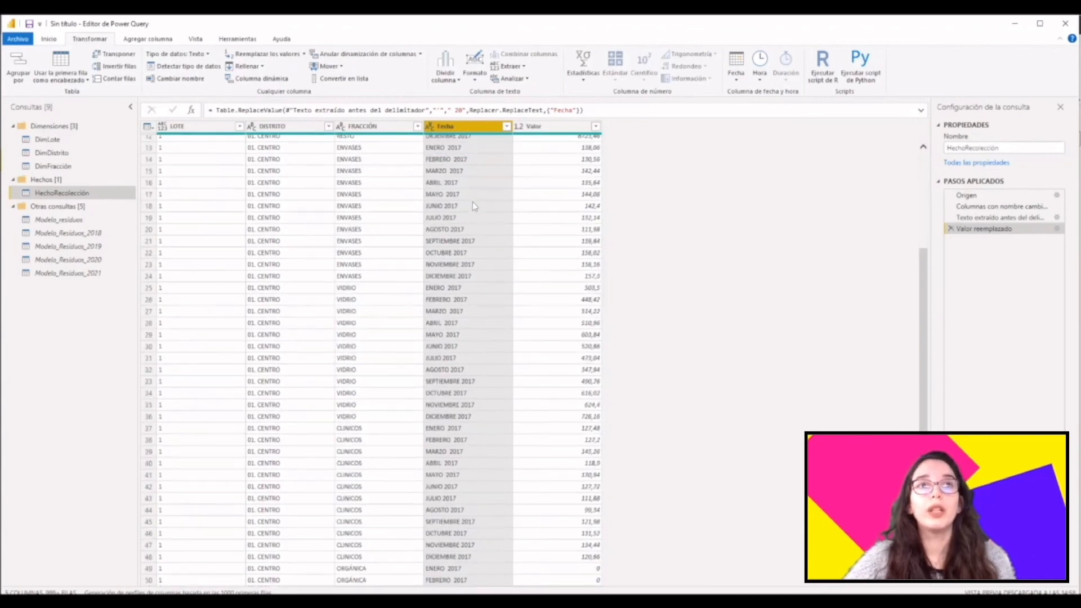
{"action": "scroll", "coordinate": [469, 210], "scroll_direction": "up", "scroll_amount": 13}
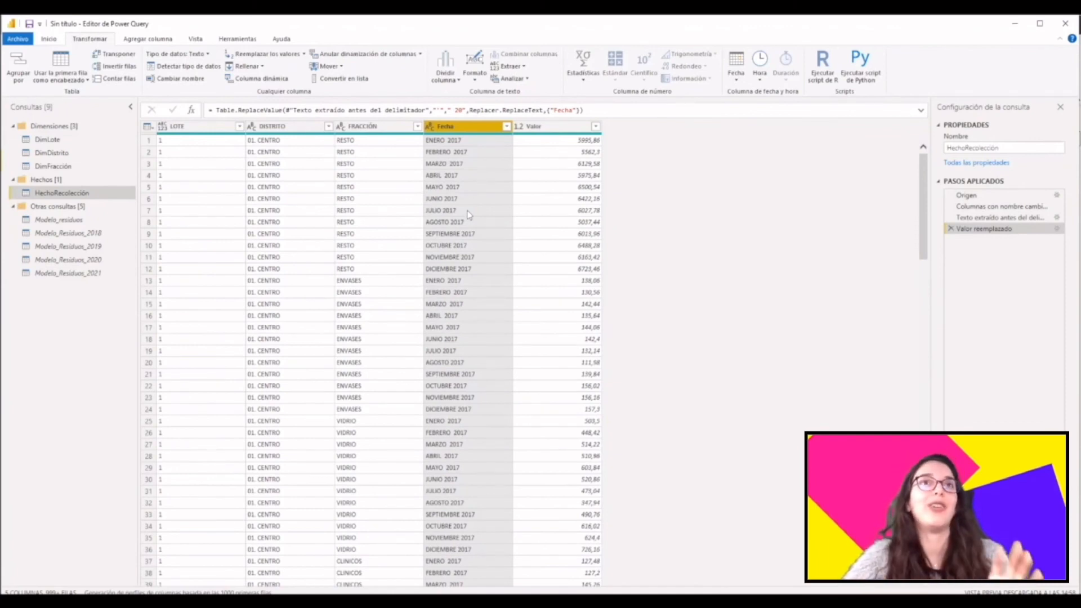
{"action": "left_click", "coordinate": [430, 128]}
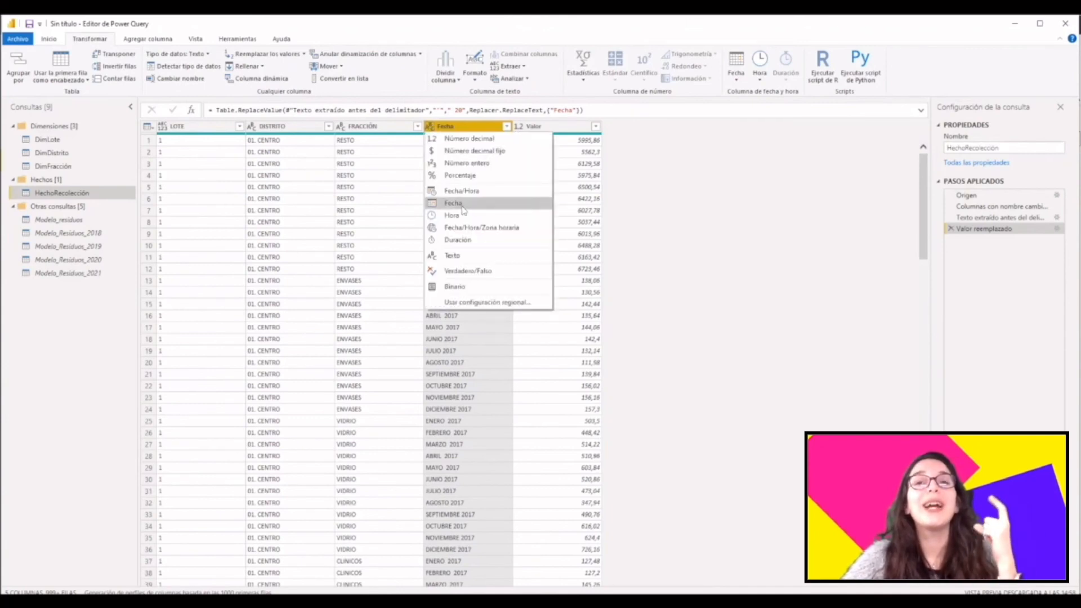
{"action": "left_click", "coordinate": [454, 204]}
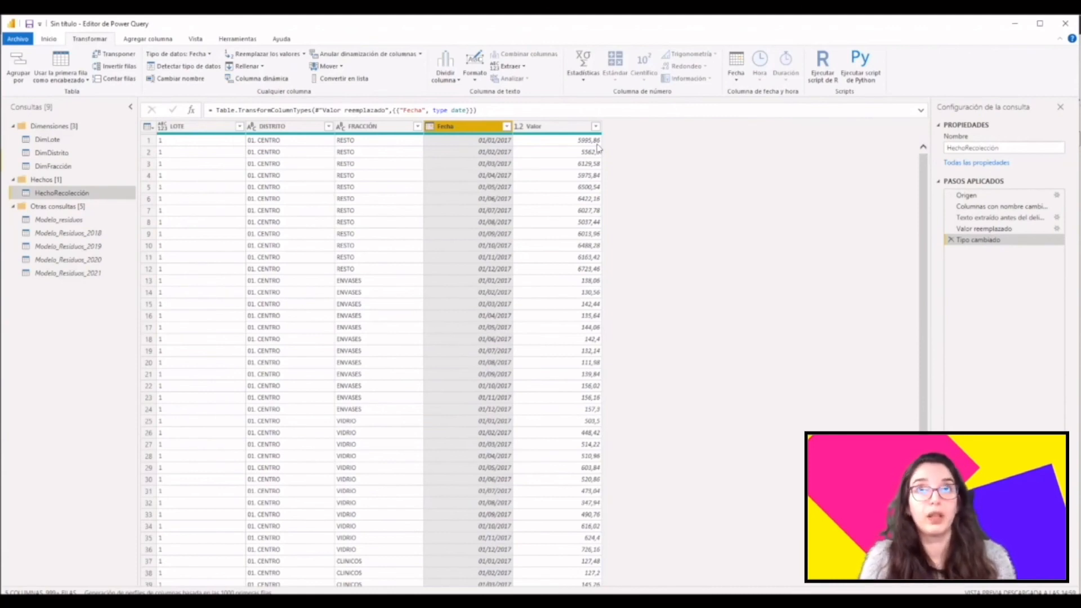
- Transform the Fecha column so that each date becomes the last day of its month
{"action": "left_click", "coordinate": [735, 84]}
{"action": "mouse_move", "coordinate": [823, 148]}
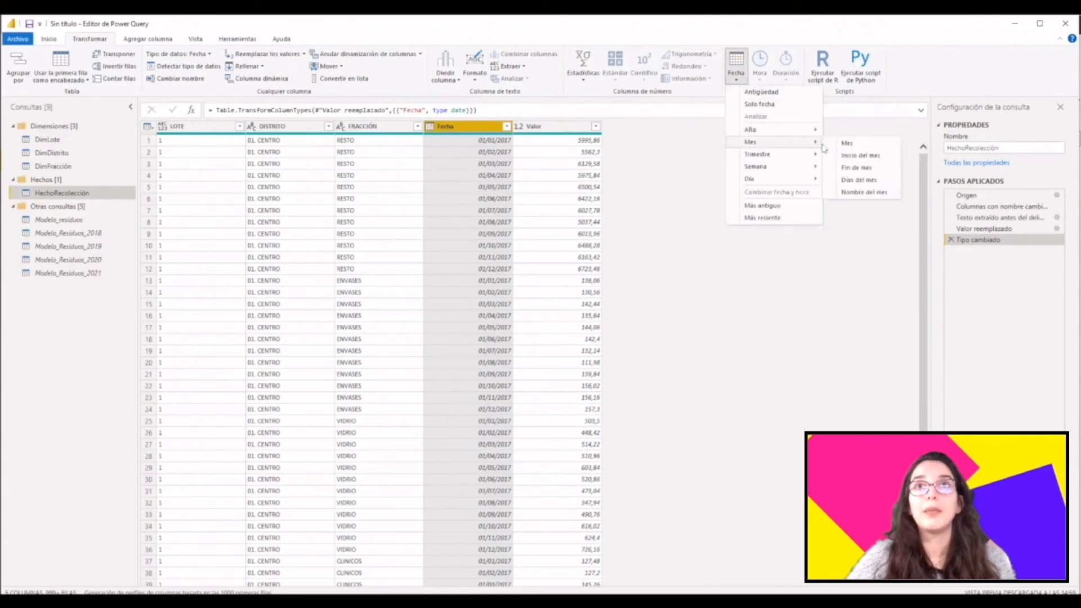
{"action": "left_click", "coordinate": [885, 175]}
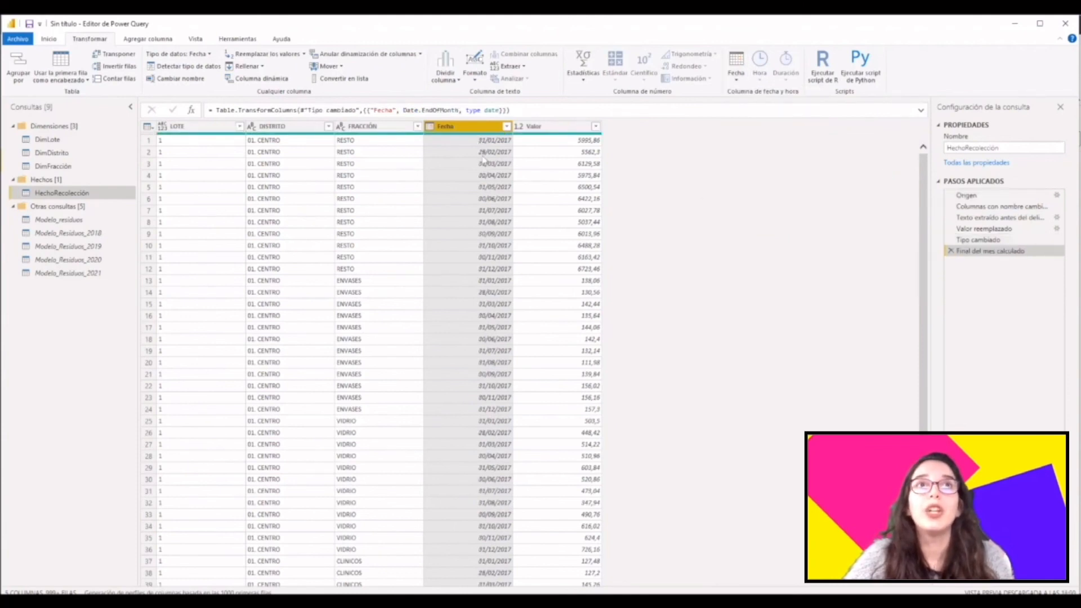
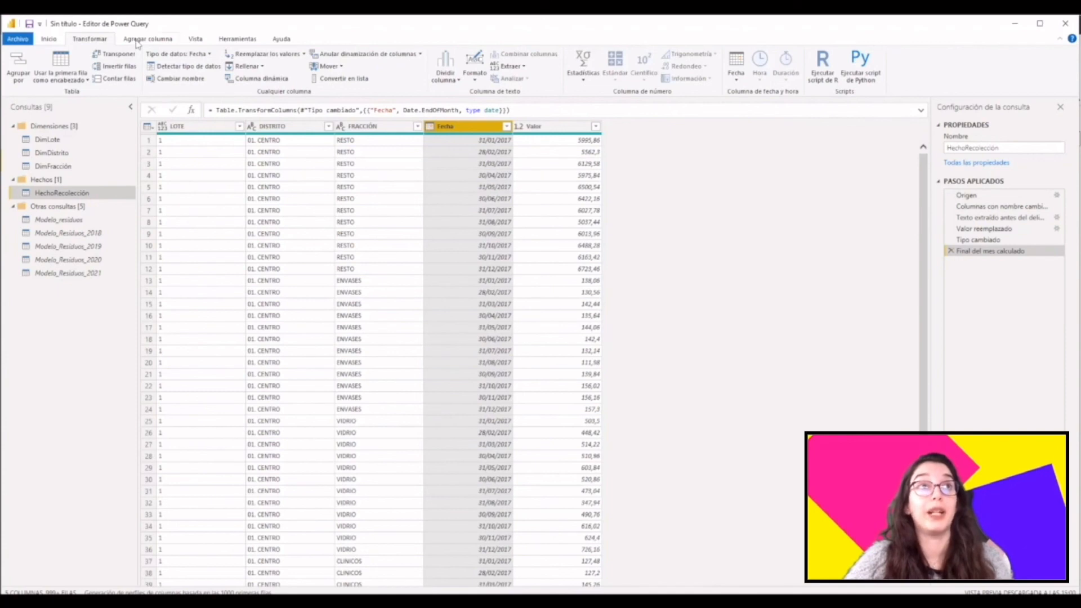
- Start a new column from examples based on the selected Fecha column and name it Id_tiempo
{"action": "left_click", "coordinate": [137, 41]}
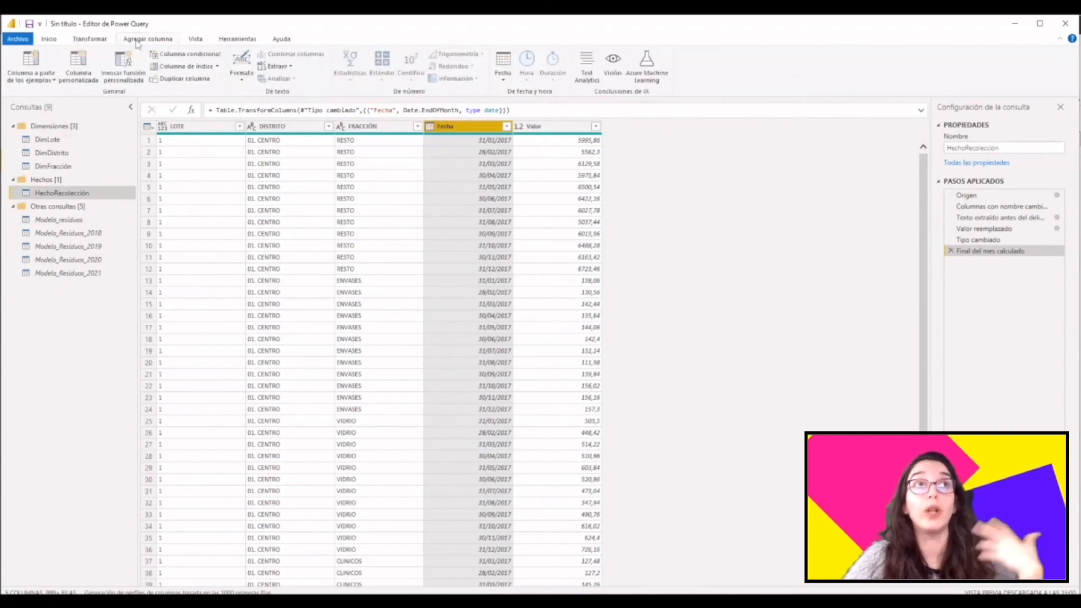
{"action": "left_click", "coordinate": [52, 82]}
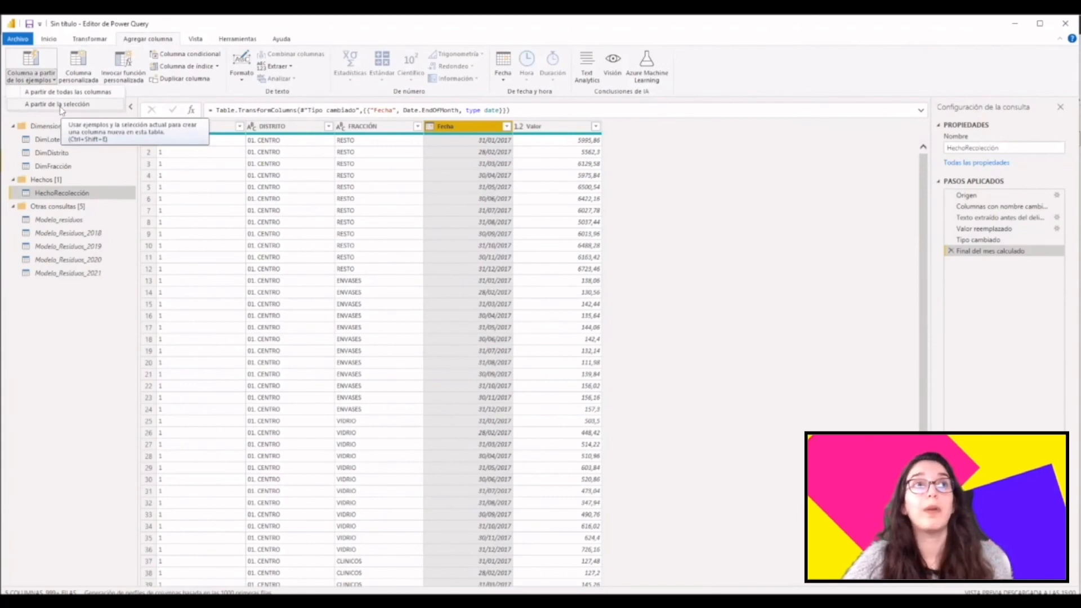
{"action": "left_click", "coordinate": [59, 105]}
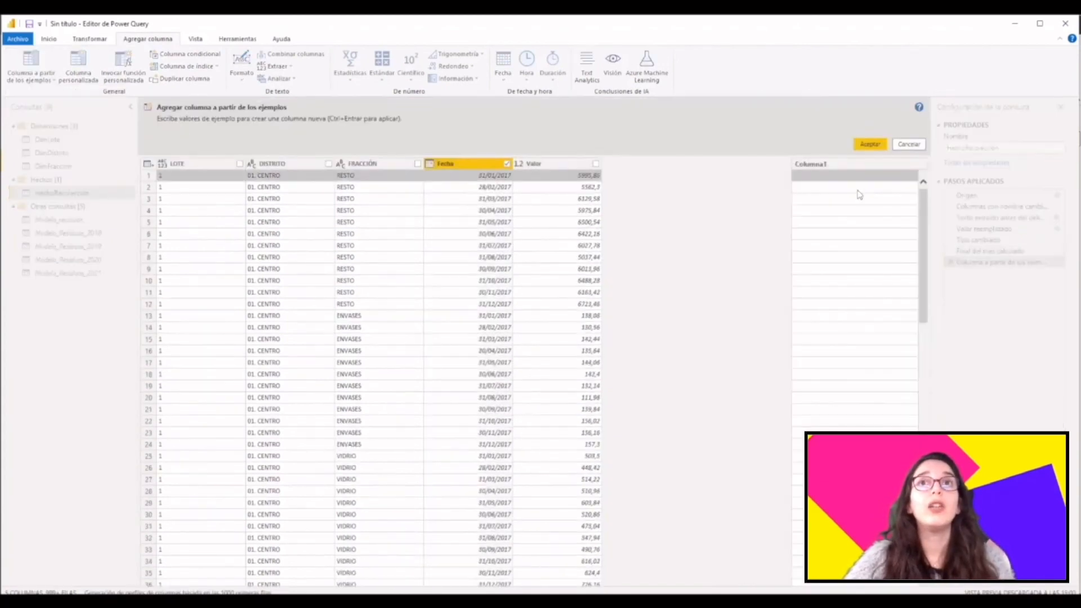
{"action": "double_click", "coordinate": [810, 164]}
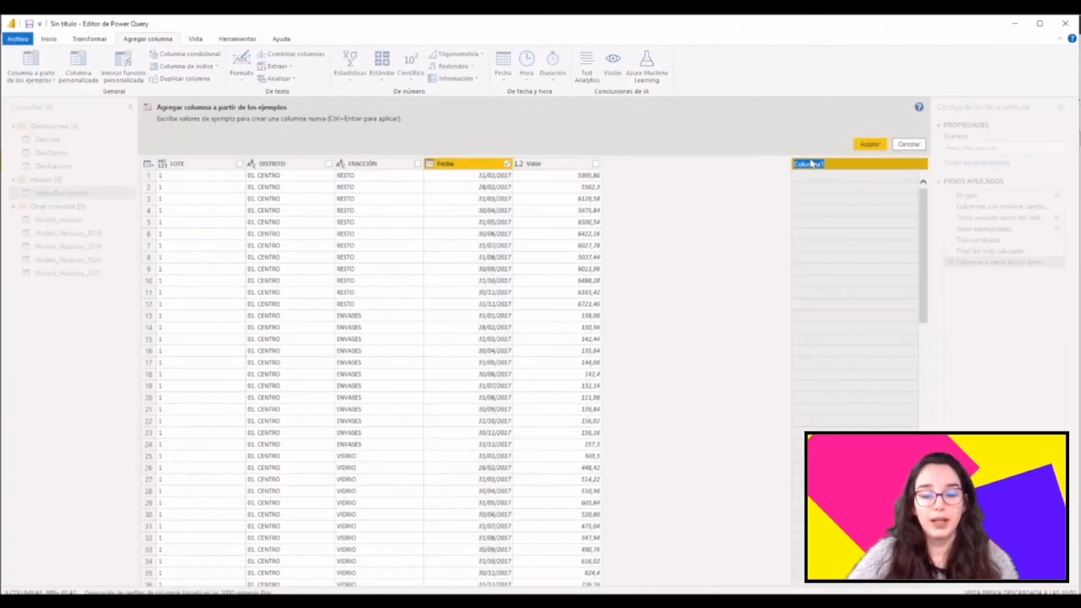
{"action": "key", "text": "BackSpace"}
{"action": "type", "text": "Id Fe"}
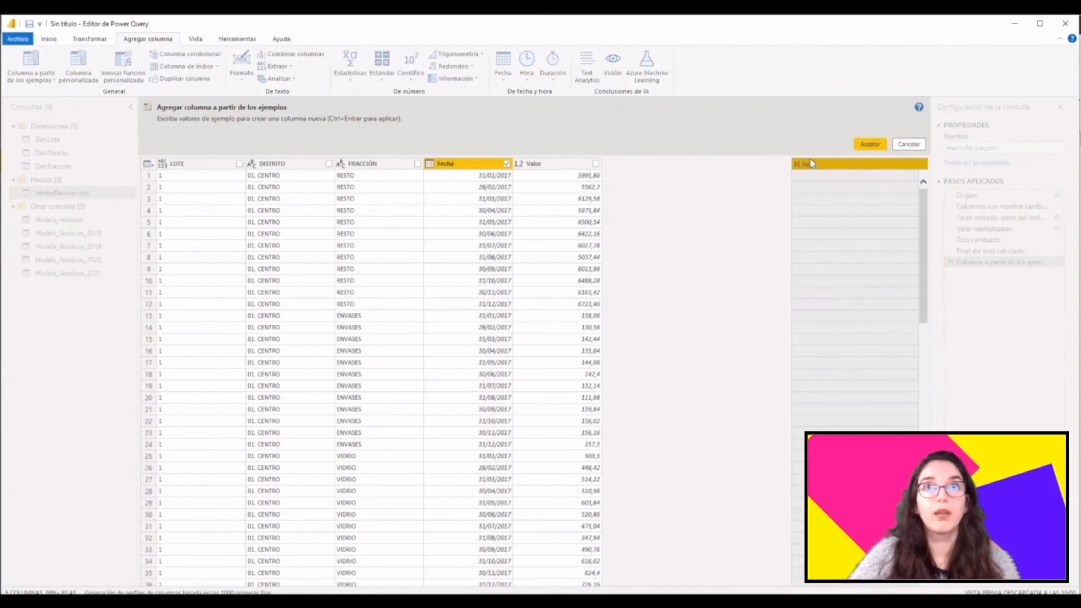
{"action": "type", "text": "cha"}
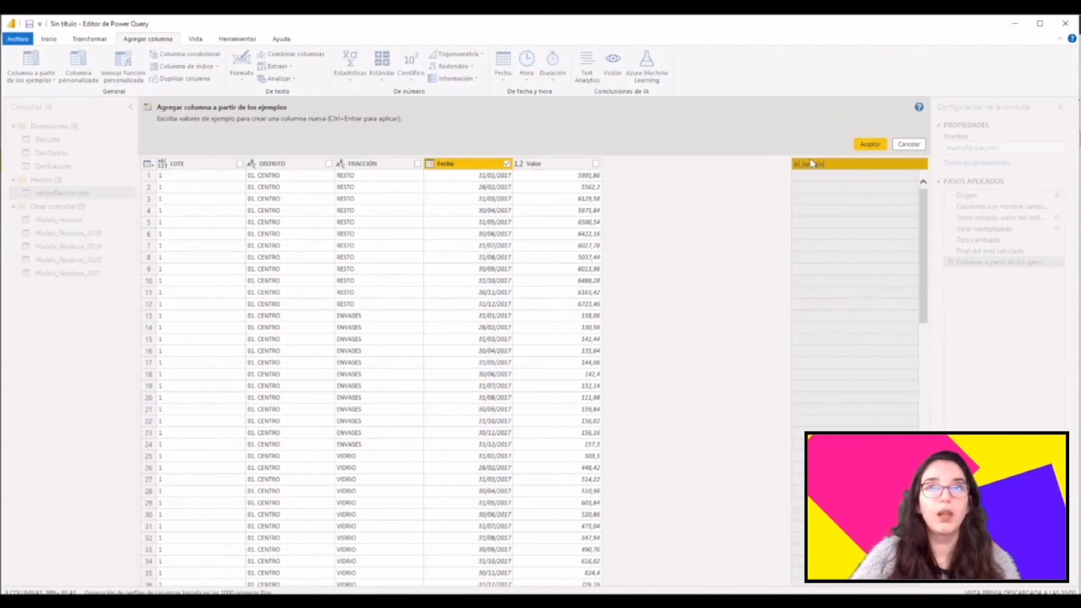
{"action": "key", "text": "Return"}
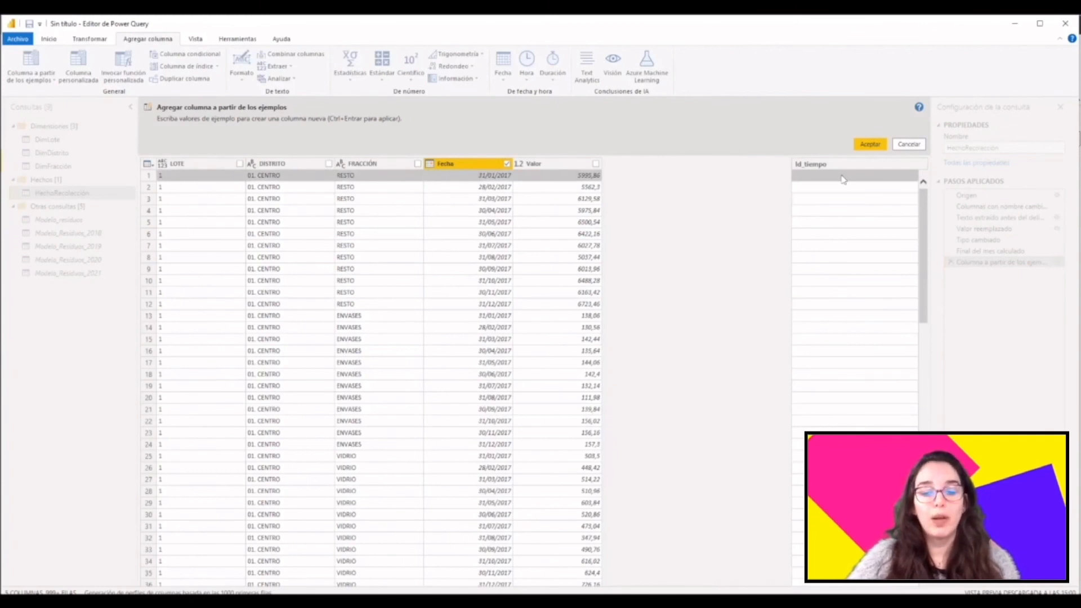
- Enter the examples 20170131 and 20170228 in the first two Id_tiempo rows, review the generated values and accept the column
{"action": "type", "text": "2017"}
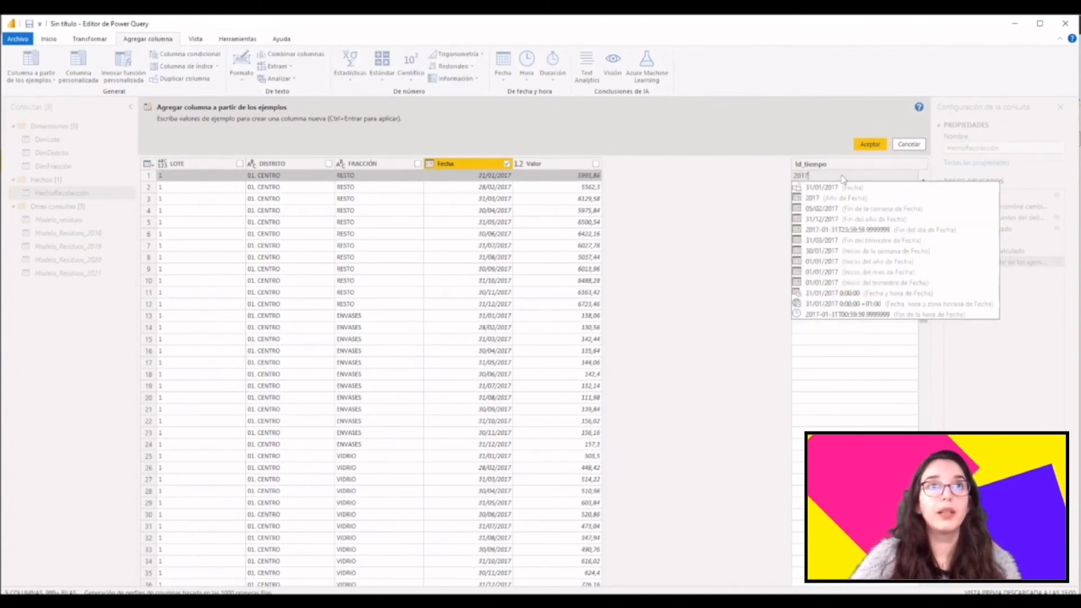
{"action": "type", "text": "01"}
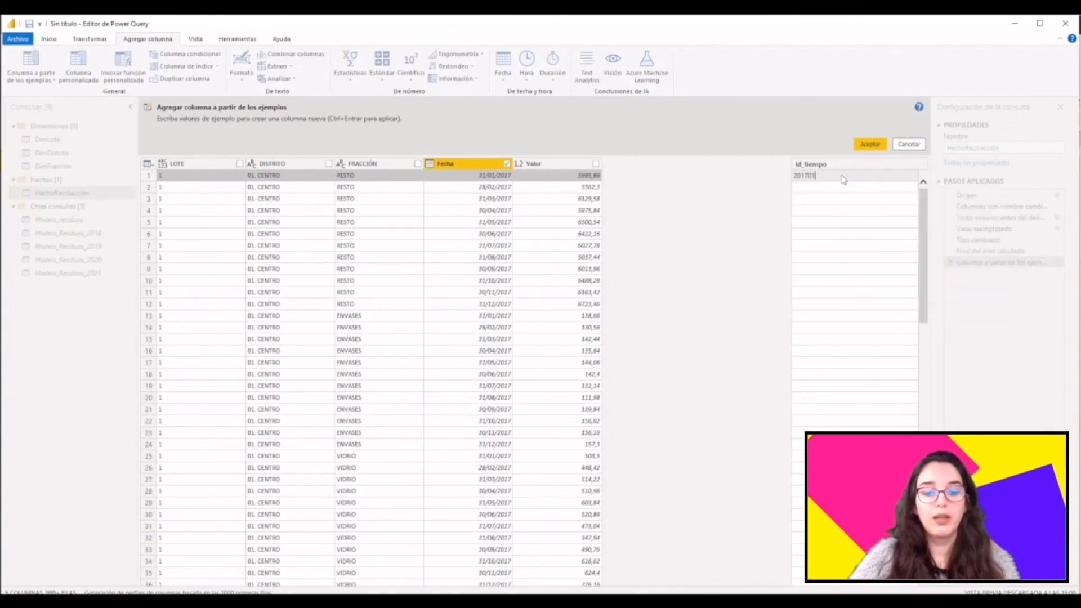
{"action": "type", "text": "31"}
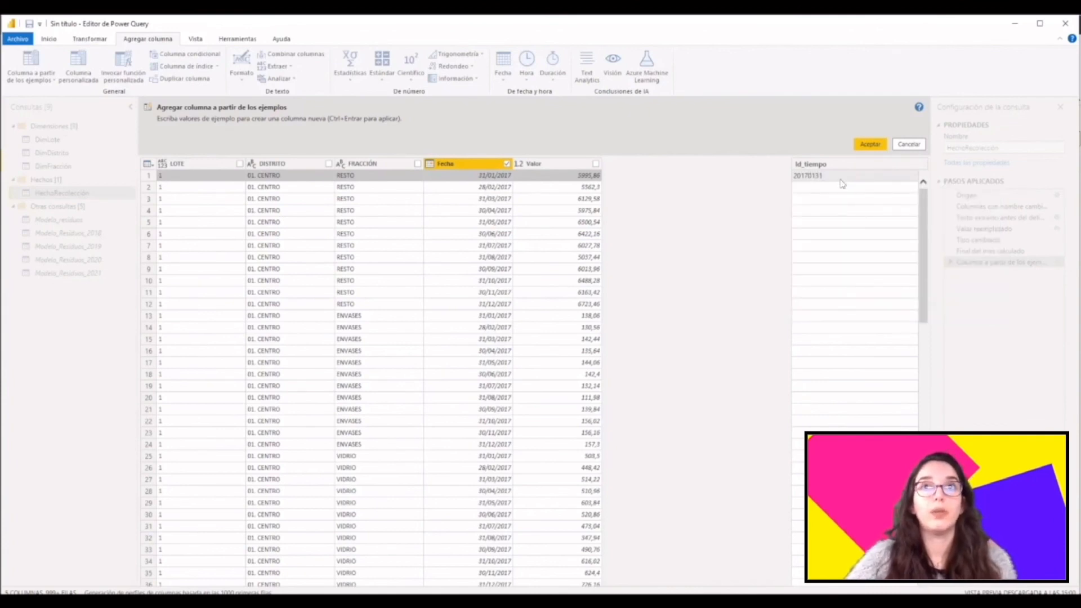
{"action": "left_click", "coordinate": [839, 190]}
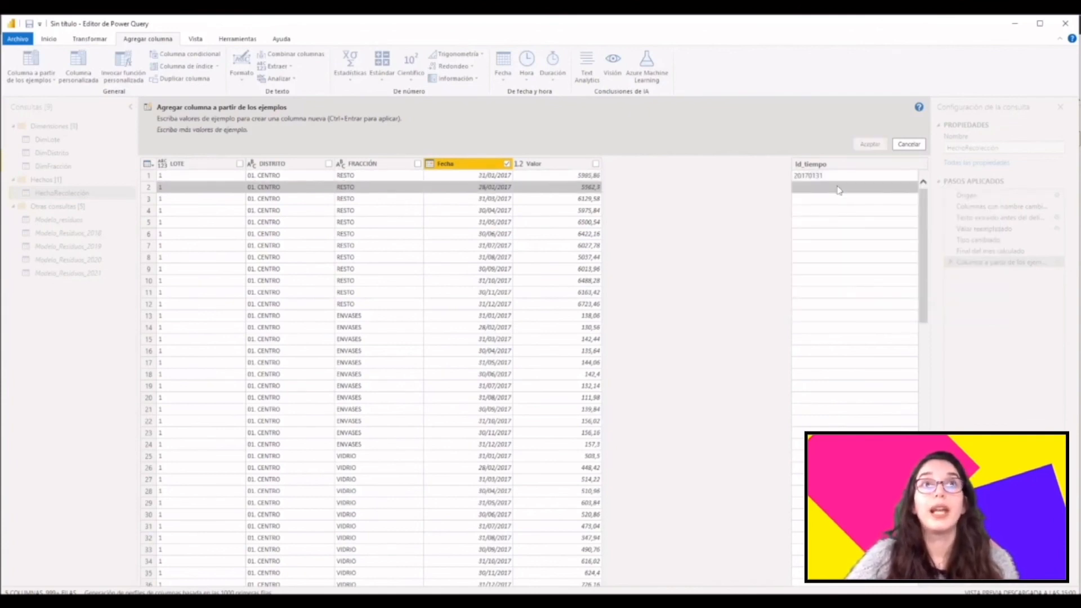
{"action": "type", "text": "2017"}
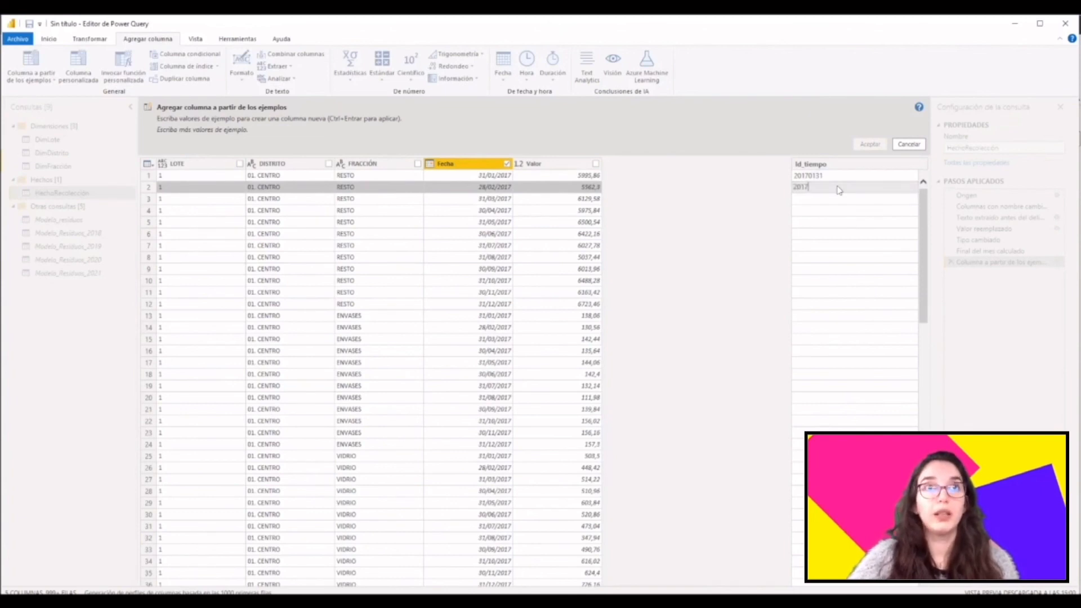
{"action": "type", "text": "0228"}
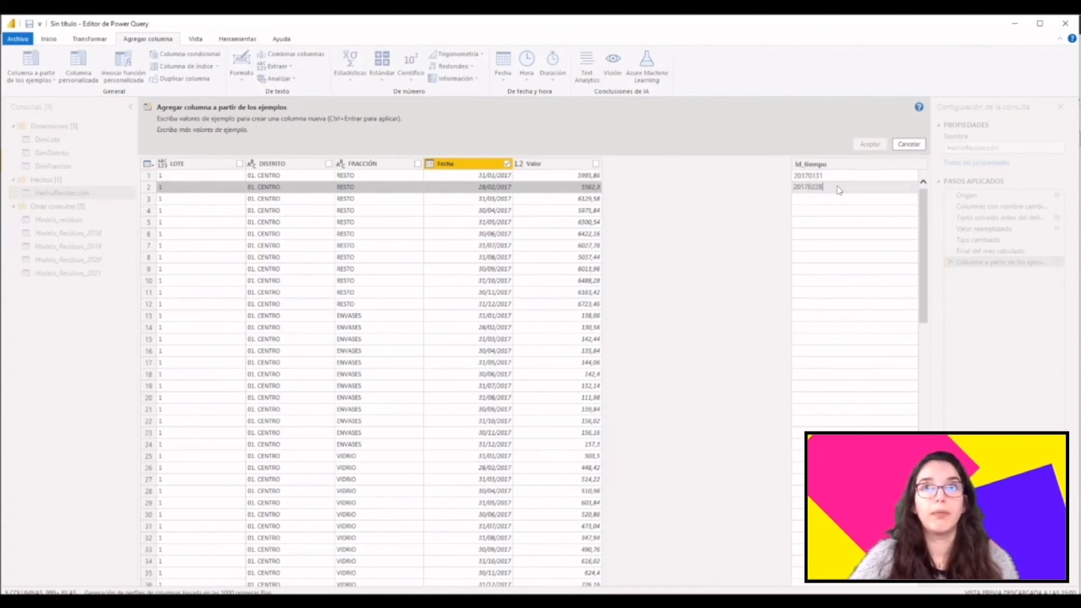
{"action": "key", "text": "Return"}
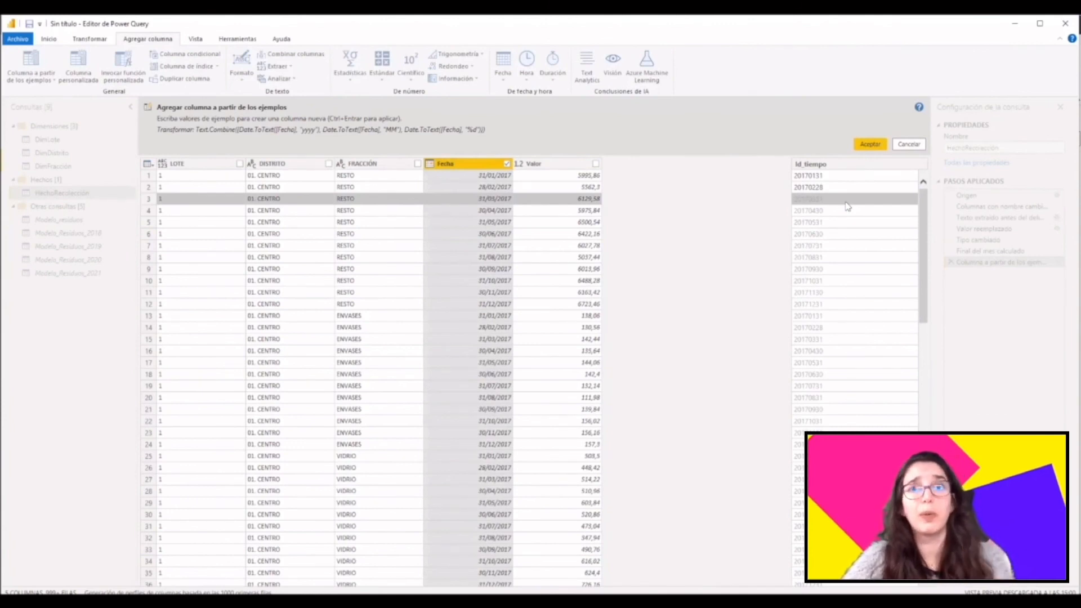
{"action": "scroll", "coordinate": [847, 207], "scroll_direction": "down", "scroll_amount": 20}
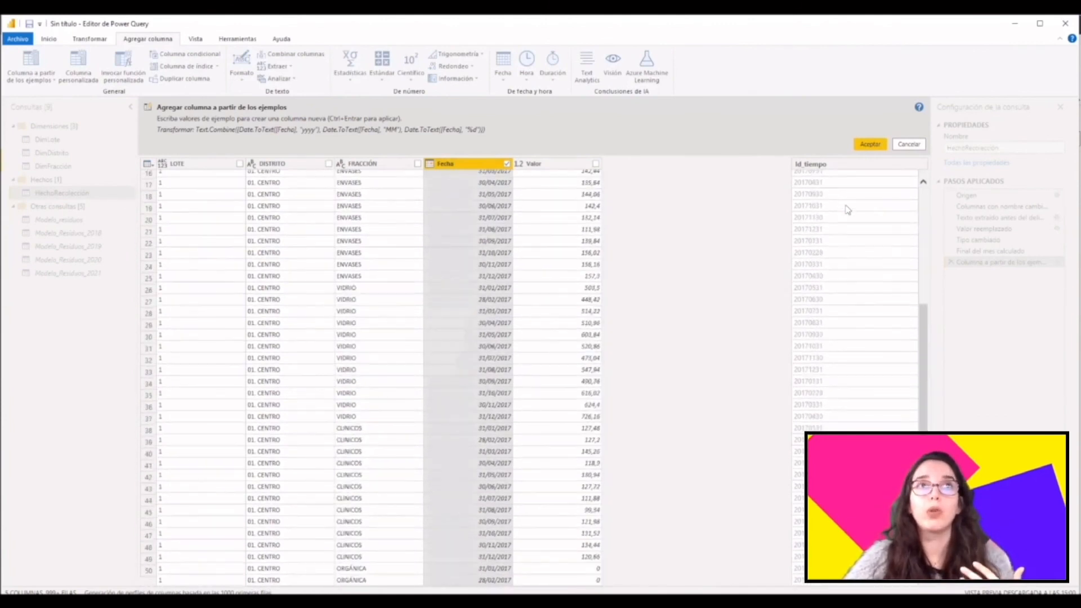
{"action": "scroll", "coordinate": [847, 209], "scroll_direction": "up", "scroll_amount": 20}
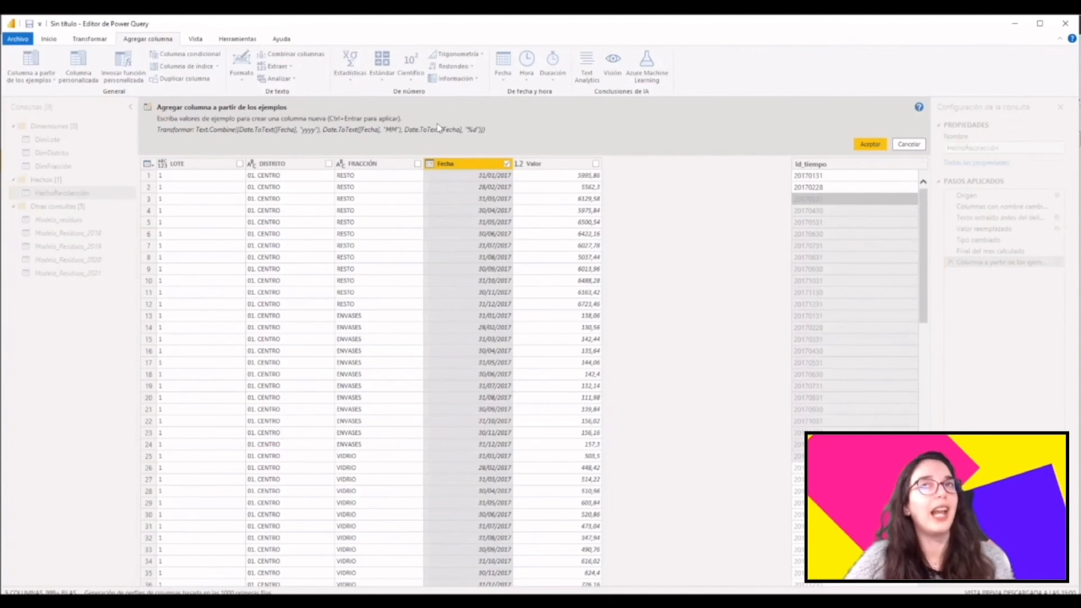
{"action": "left_click", "coordinate": [868, 145]}
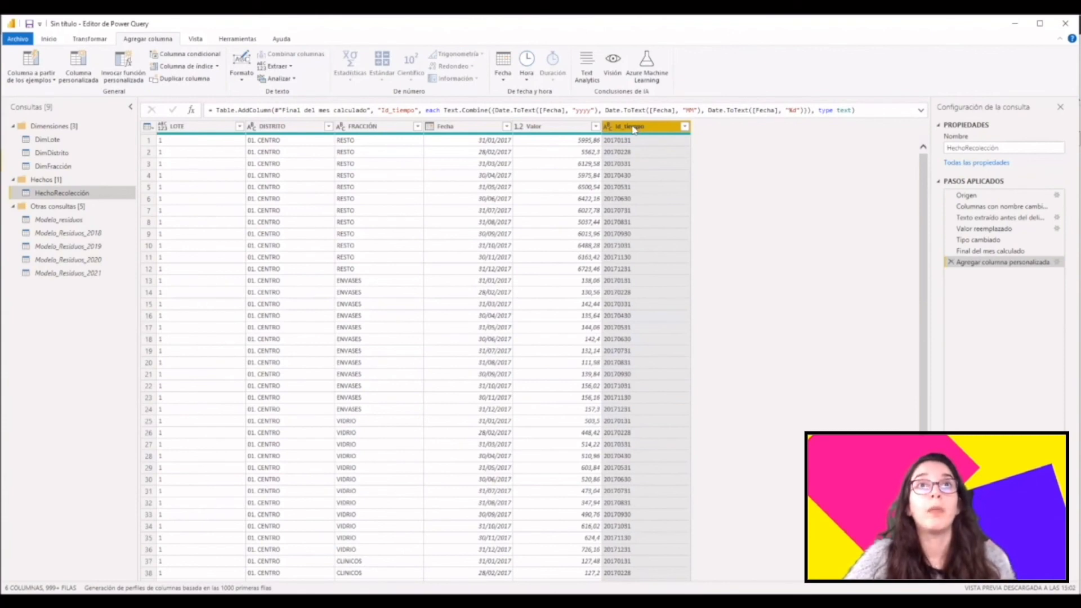
- Reorder the columns so that Id_tiempo follows FRACCIÓN and Fecha comes last, after Valor
{"action": "left_click_drag", "start_coordinate": [636, 128], "coordinate": [457, 131]}
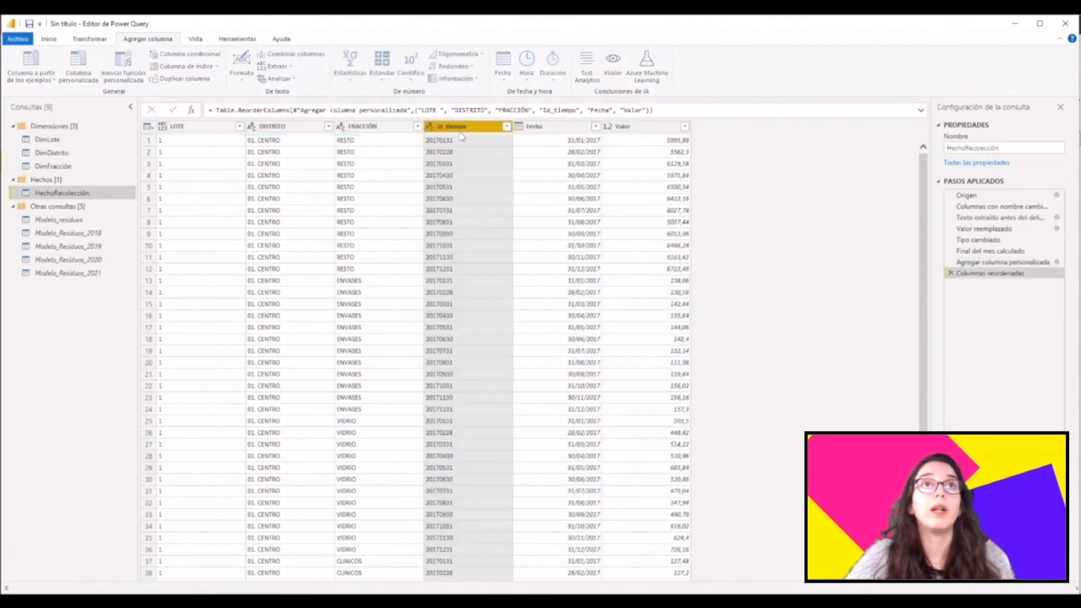
{"action": "left_click_drag", "start_coordinate": [554, 126], "coordinate": [721, 125]}
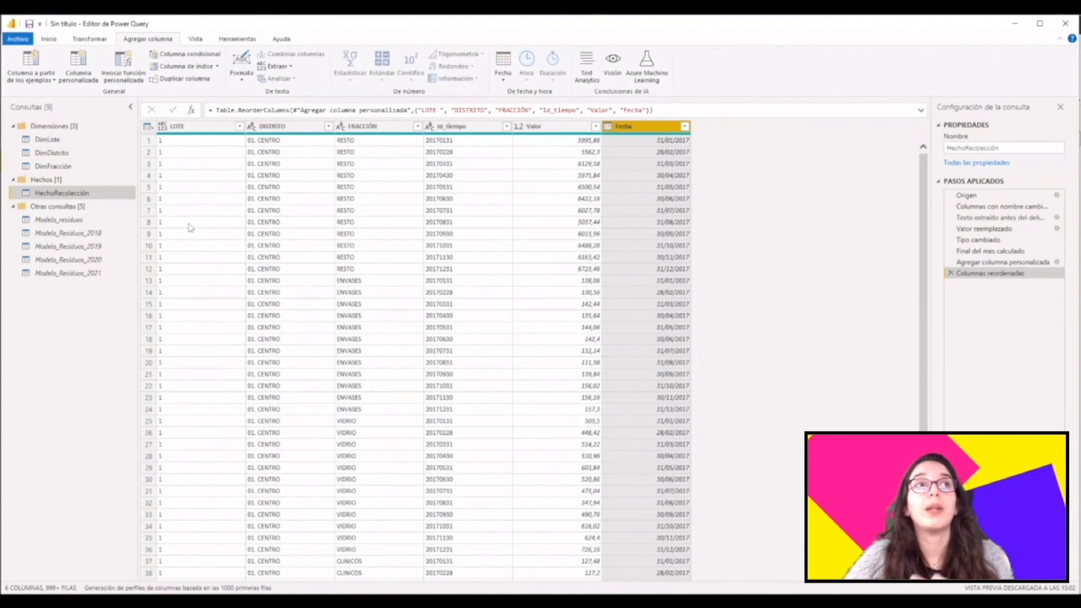
- Duplicate the HechoRecolección query and rename the copy as DimTiempo
{"action": "right_click", "coordinate": [50, 194]}
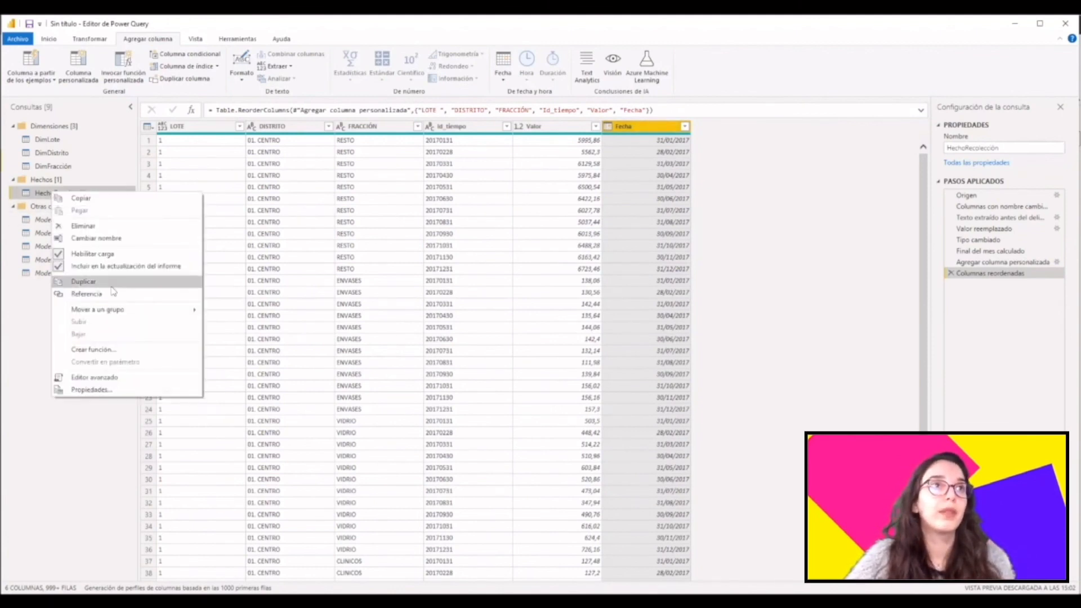
{"action": "left_click", "coordinate": [112, 283]}
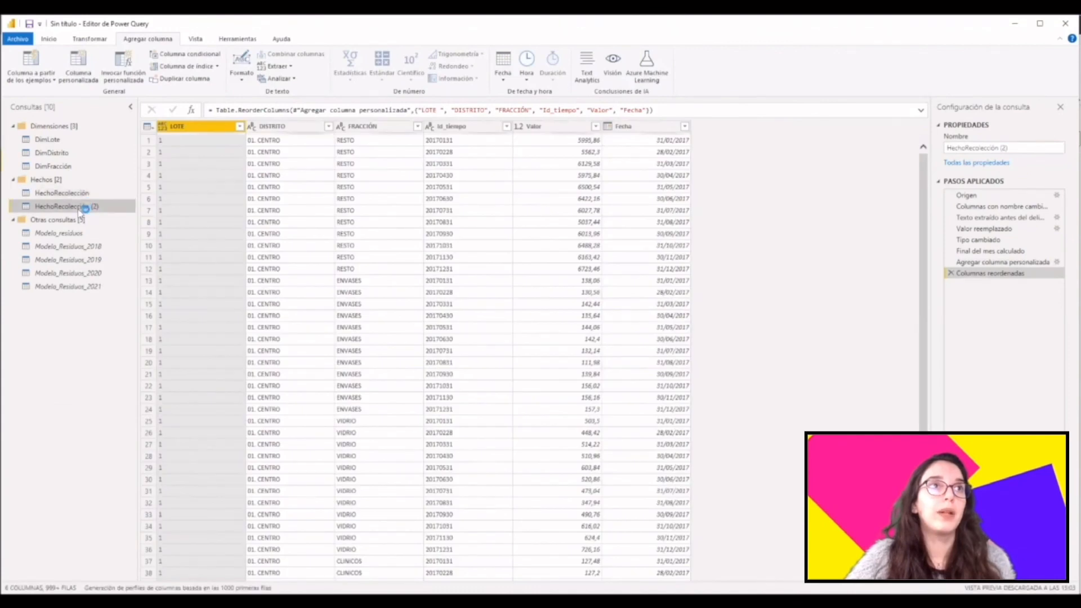
{"action": "double_click", "coordinate": [85, 206]}
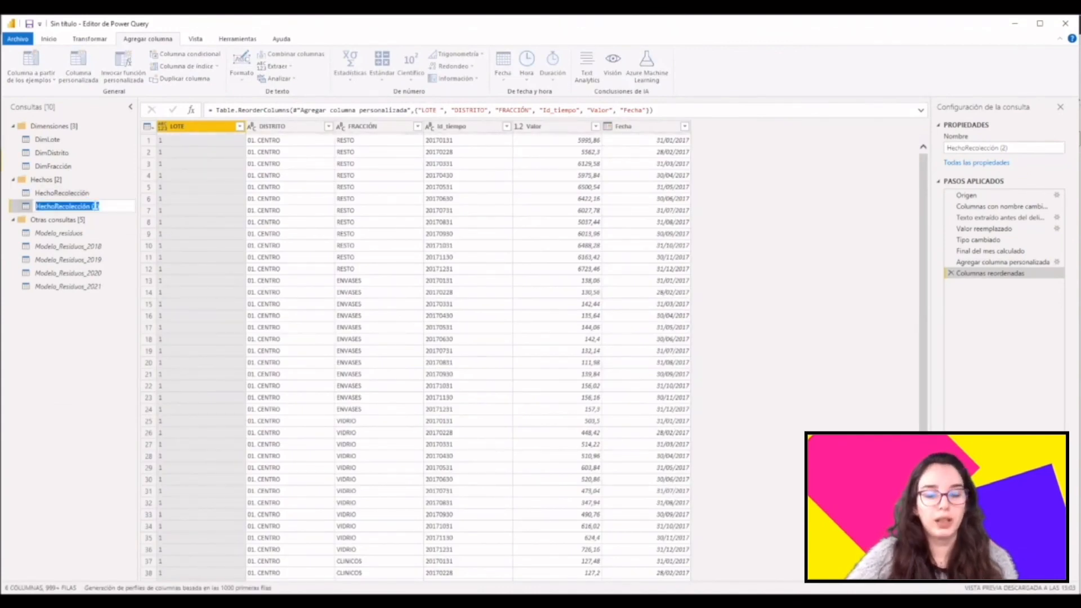
{"action": "type", "text": "Dim"}
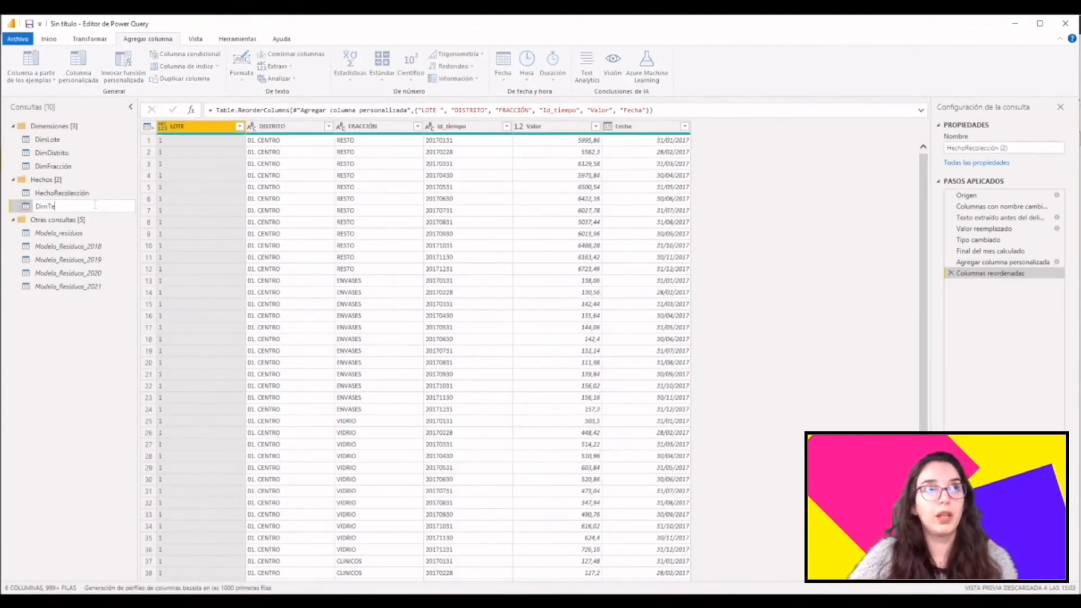
{"action": "type", "text": "Tiempo"}
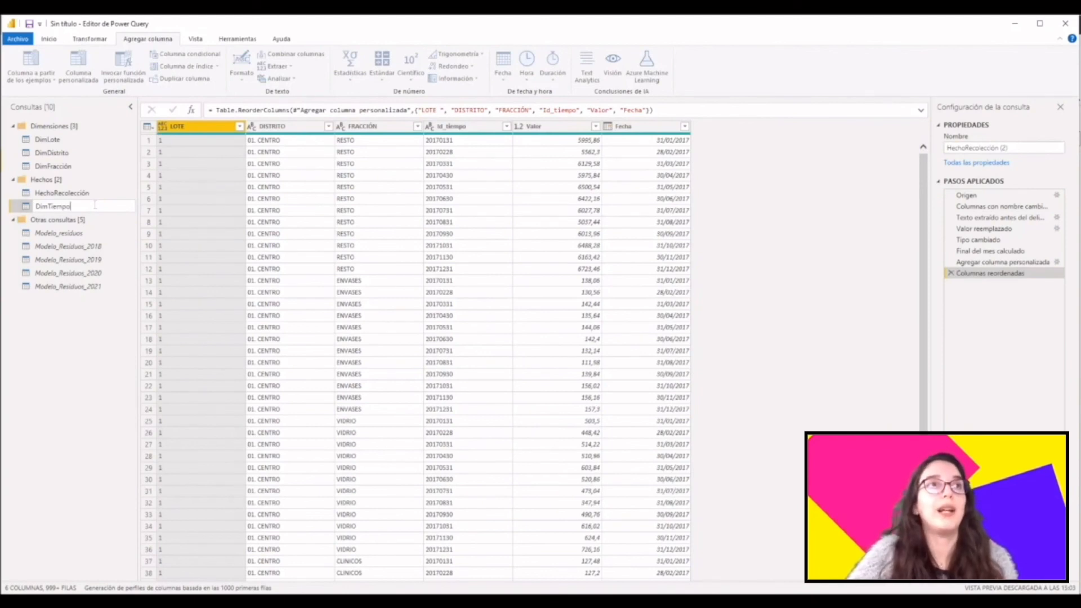
{"action": "key", "text": "Return"}
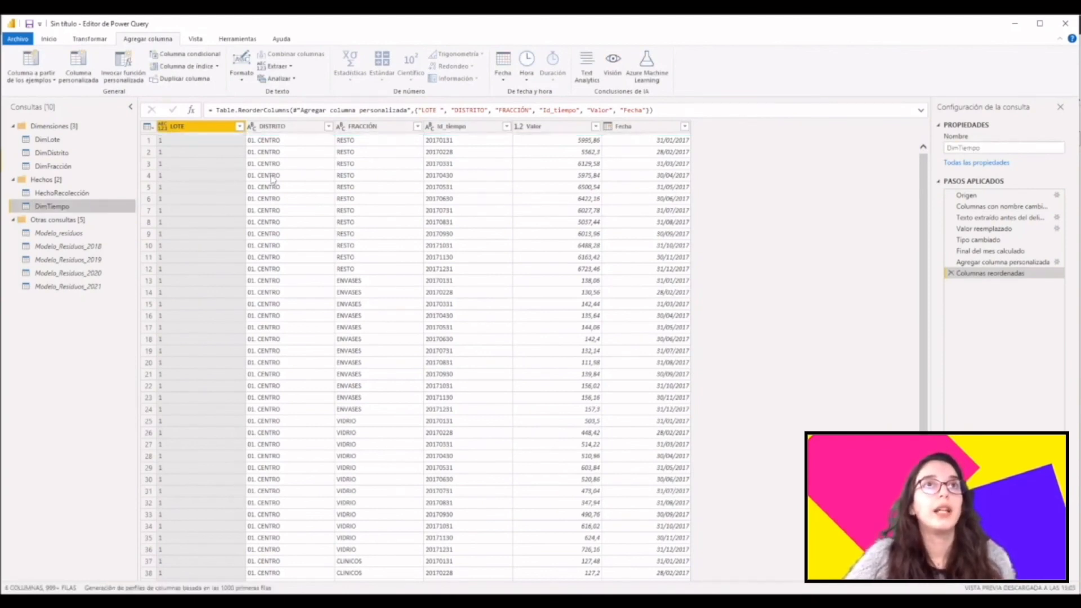
- Remove every column of DimTiempo except Id_tiempo and Fecha, and move the query into the Dimensiones group
{"action": "left_click", "coordinate": [474, 132]}
{"action": "left_click", "coordinate": [666, 132], "text": "ctrl"}
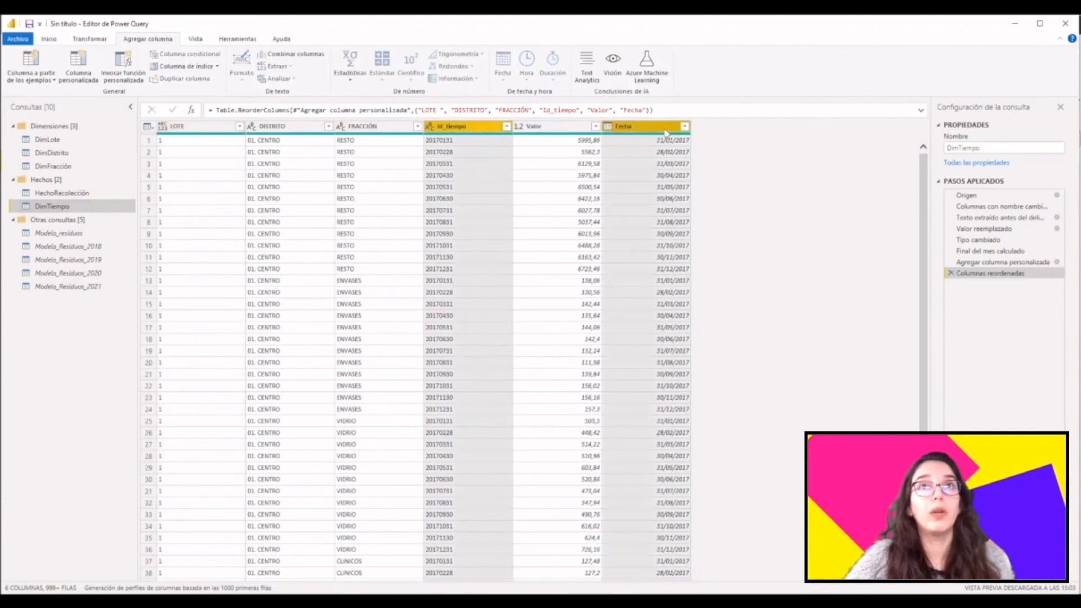
{"action": "right_click", "coordinate": [666, 133]}
{"action": "left_click", "coordinate": [702, 166]}
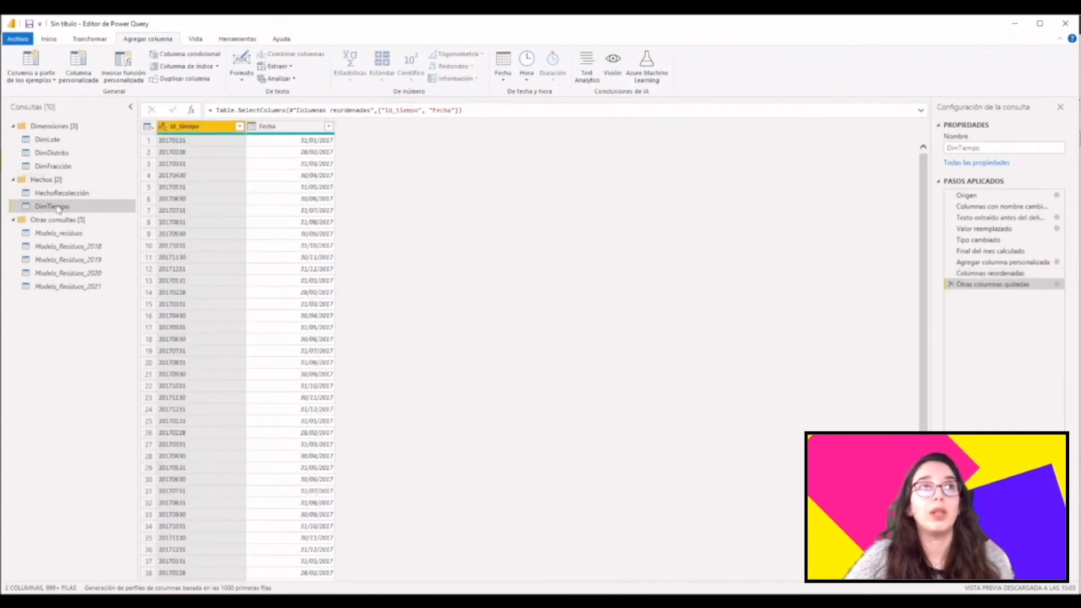
{"action": "left_click_drag", "start_coordinate": [56, 166], "coordinate": [61, 178]}
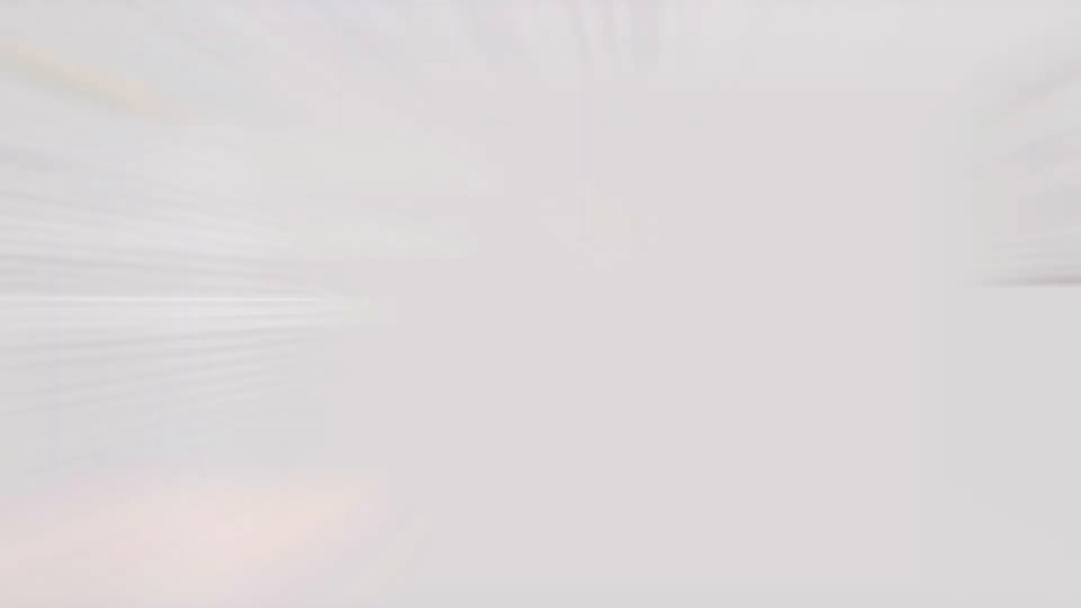